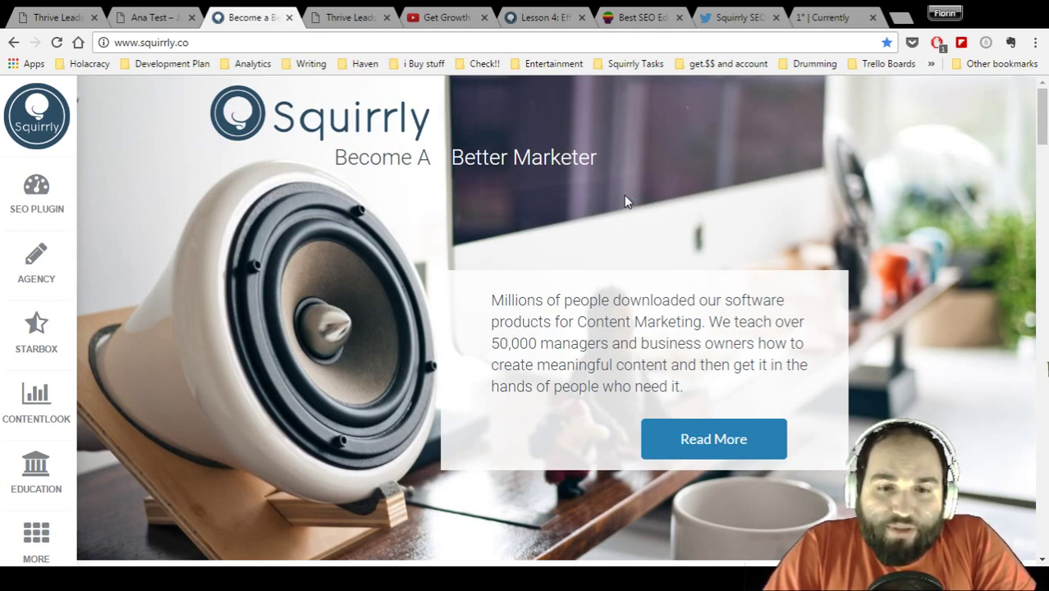
Step: View the Get Growth YouTube channel page, and return to the Squirrly homepage
click(439, 17)
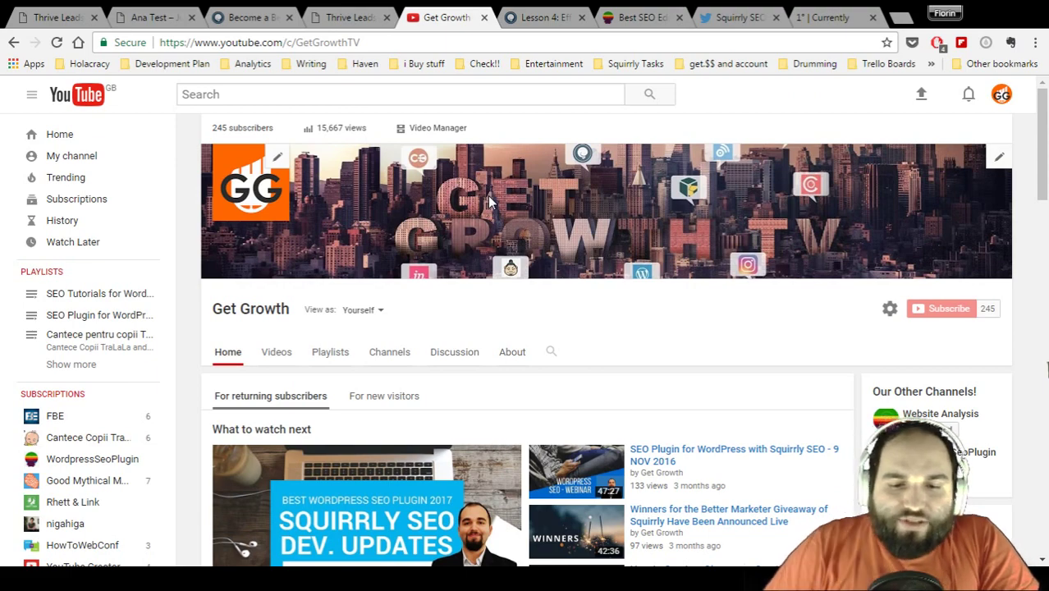
click(254, 19)
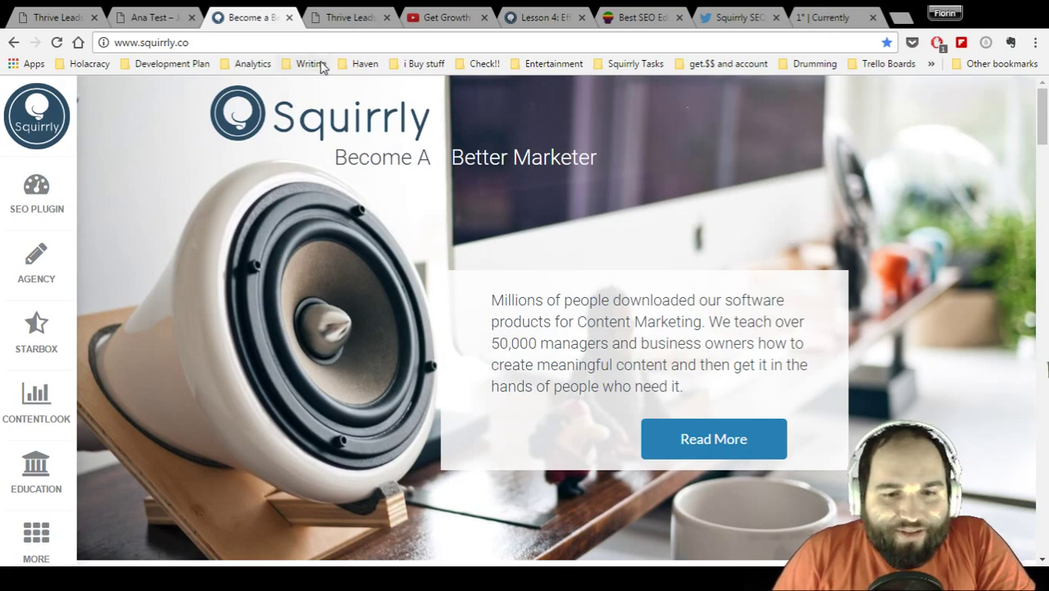
Step: Open the Thrive Leads dashboard by way of the Thrive Dashboard in the site's WordPress admin
click(349, 17)
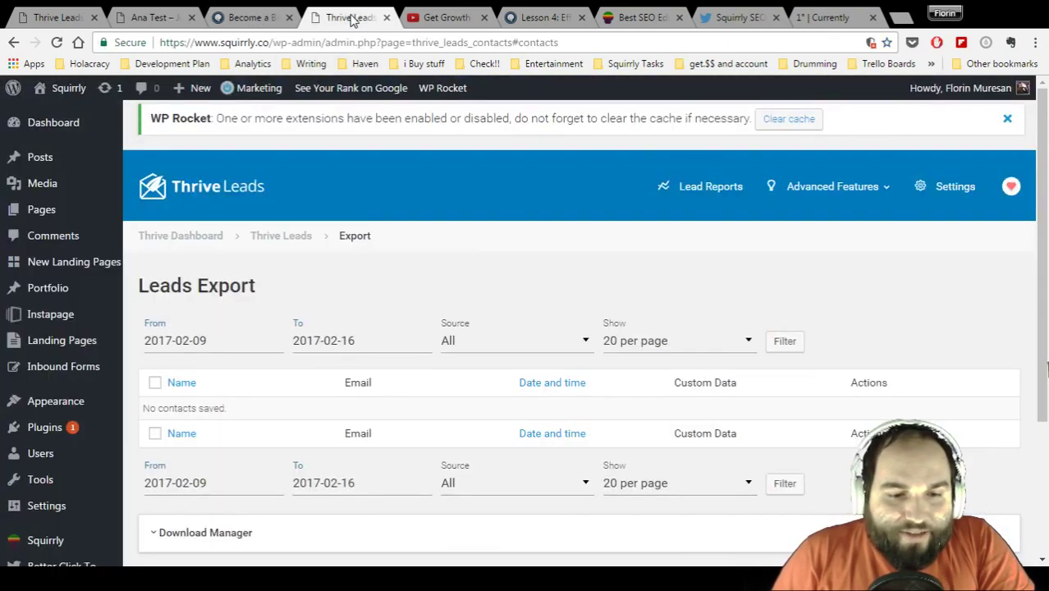
scroll(356, 235, down, 3)
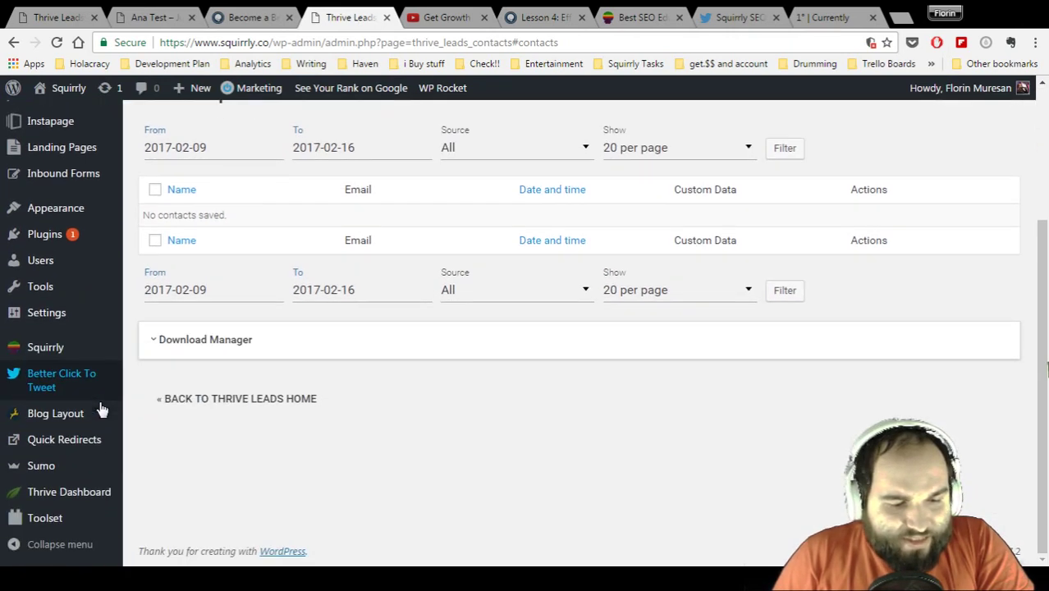
mouse_move(70, 497)
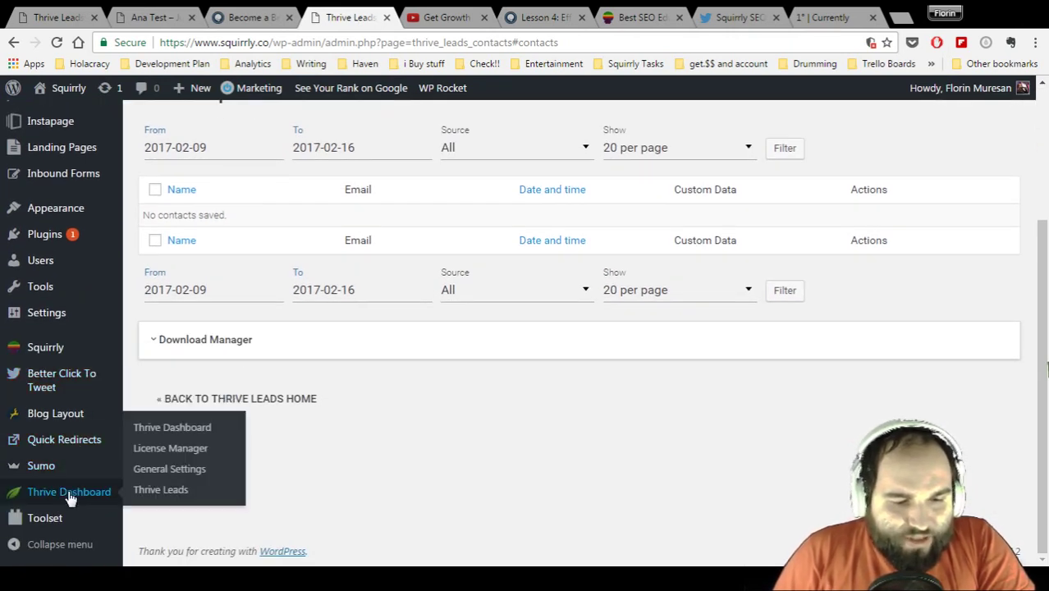
mouse_move(58, 361)
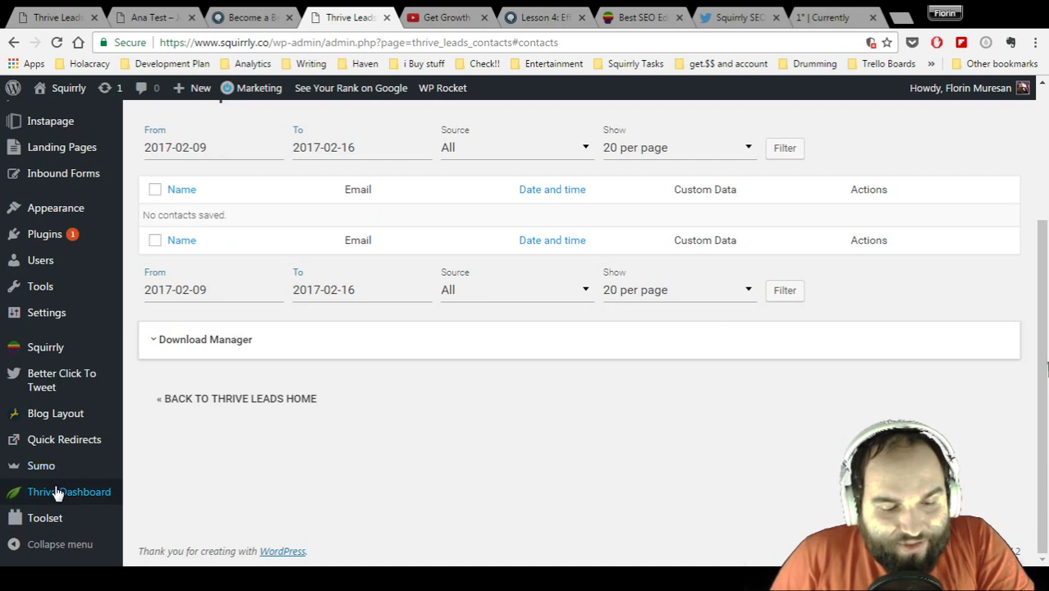
mouse_move(59, 492)
click(101, 497)
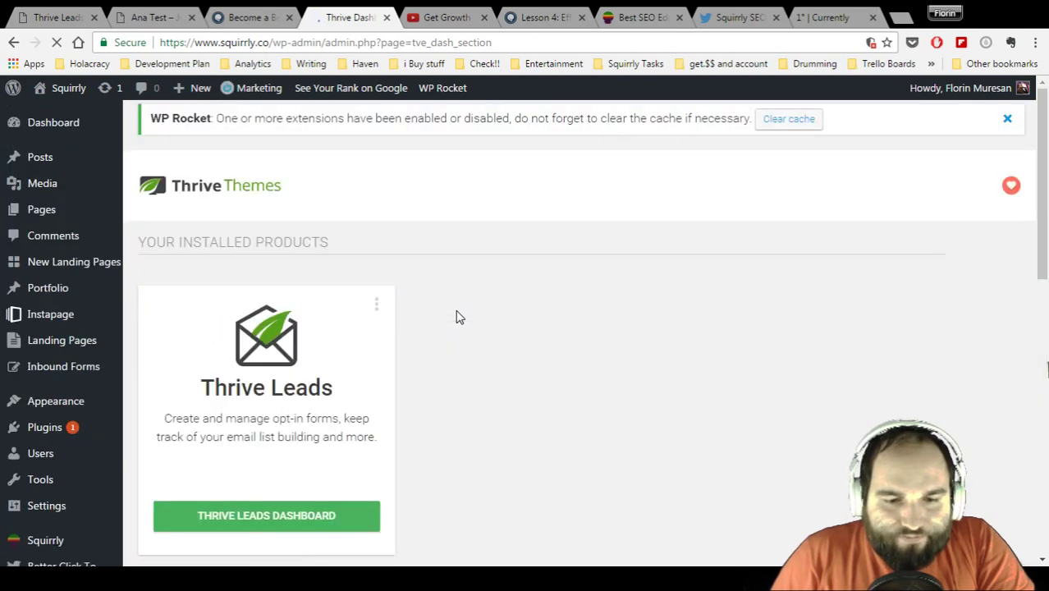
scroll(455, 319, down, 1)
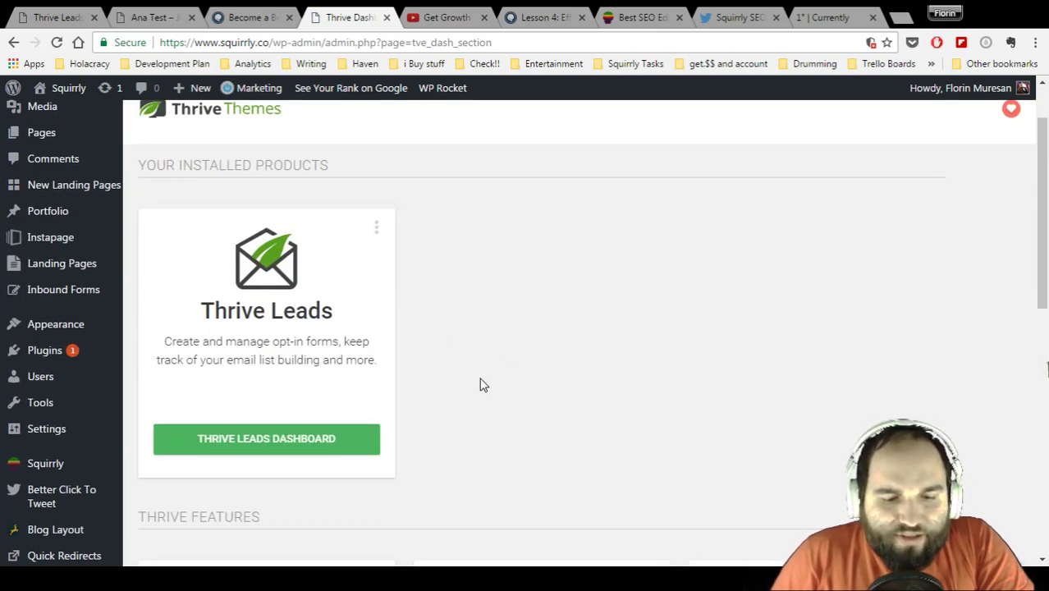
click(267, 443)
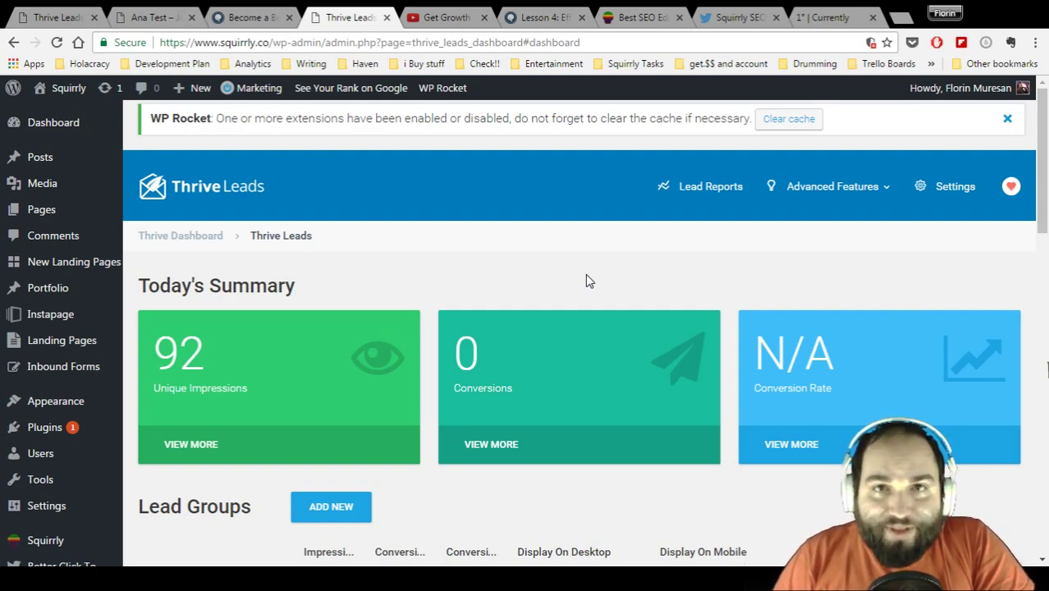
Step: Examine the Thrive Leads dashboard's daily summary, lead groups, lead shortcodes and ThriveBoxes
scroll(586, 276, down, 3)
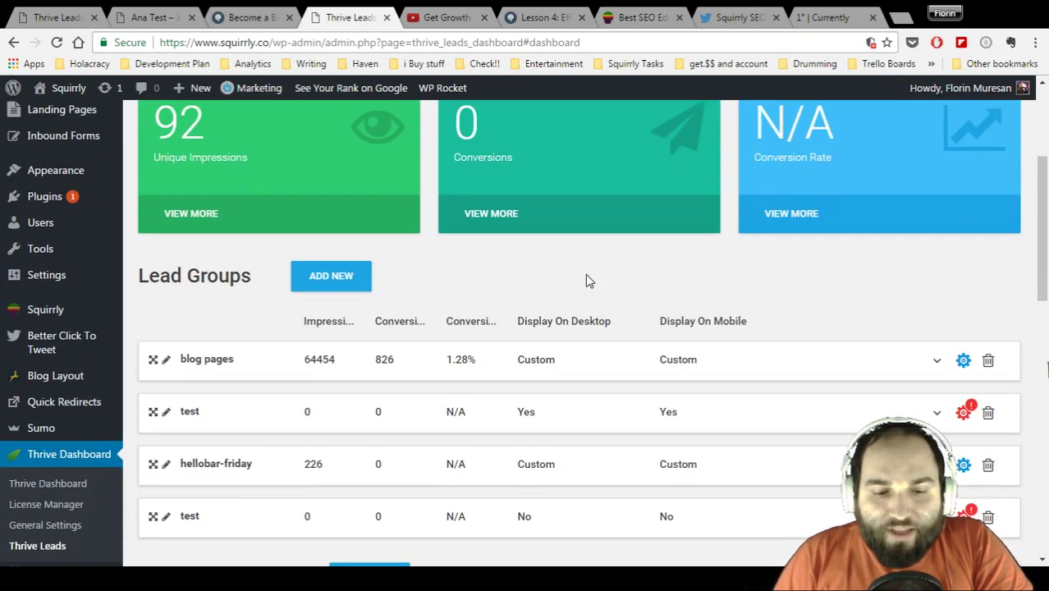
scroll(586, 276, up, 1)
scroll(586, 276, down, 1)
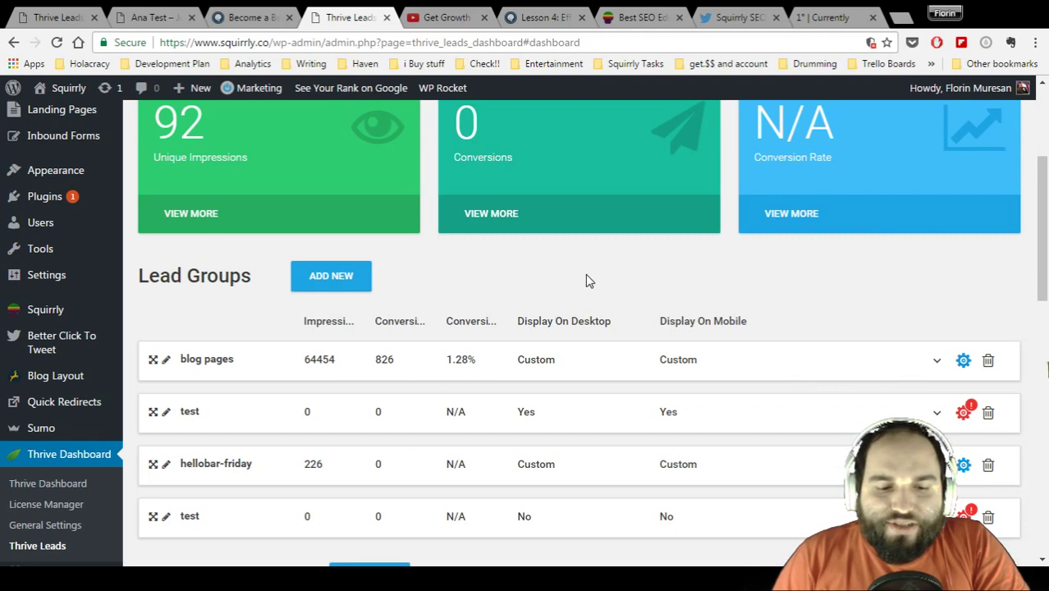
scroll(589, 280, down, 2)
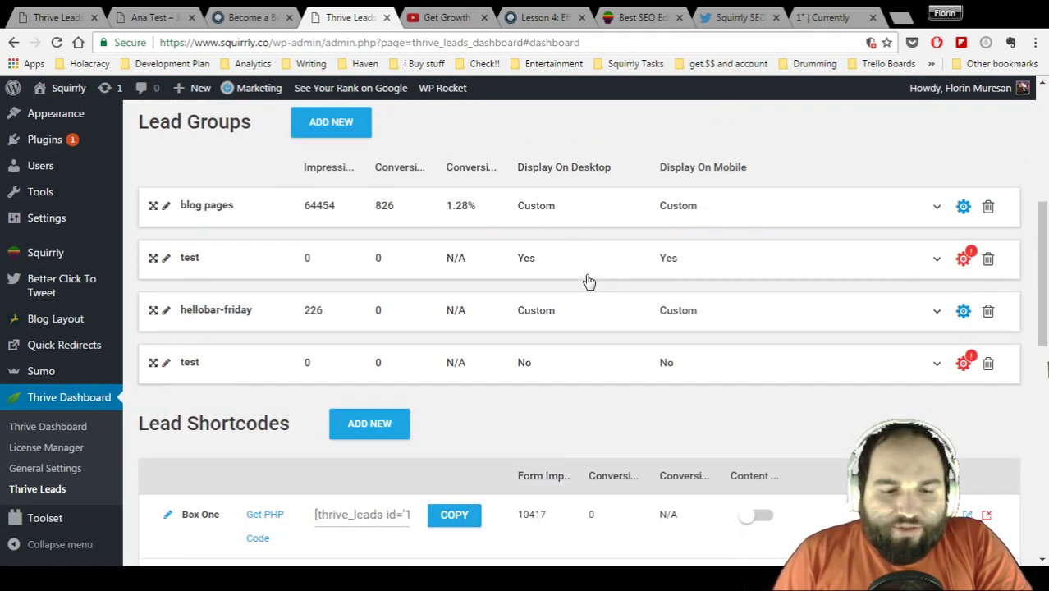
scroll(588, 280, down, 1)
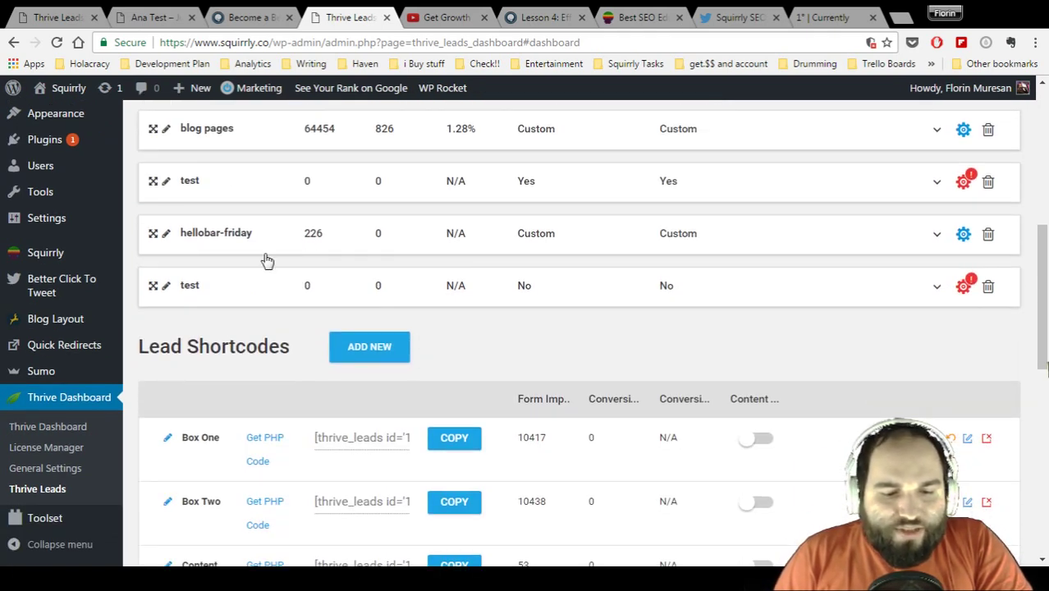
scroll(267, 259, down, 1)
scroll(267, 259, down, 2)
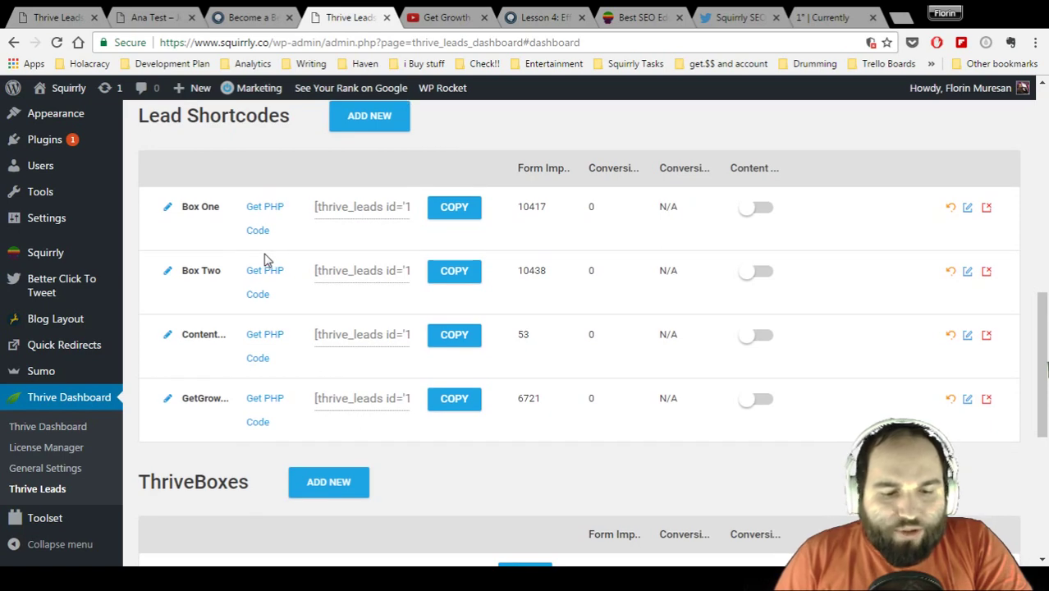
scroll(265, 259, down, 4)
scroll(264, 259, down, 1)
scroll(765, 264, up, 10)
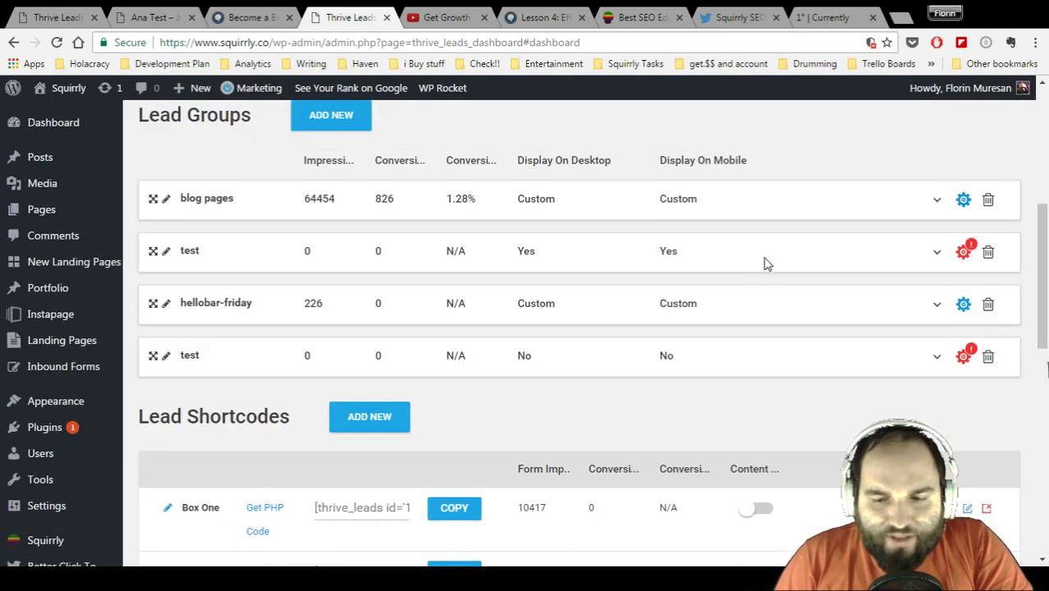
scroll(766, 265, up, 4)
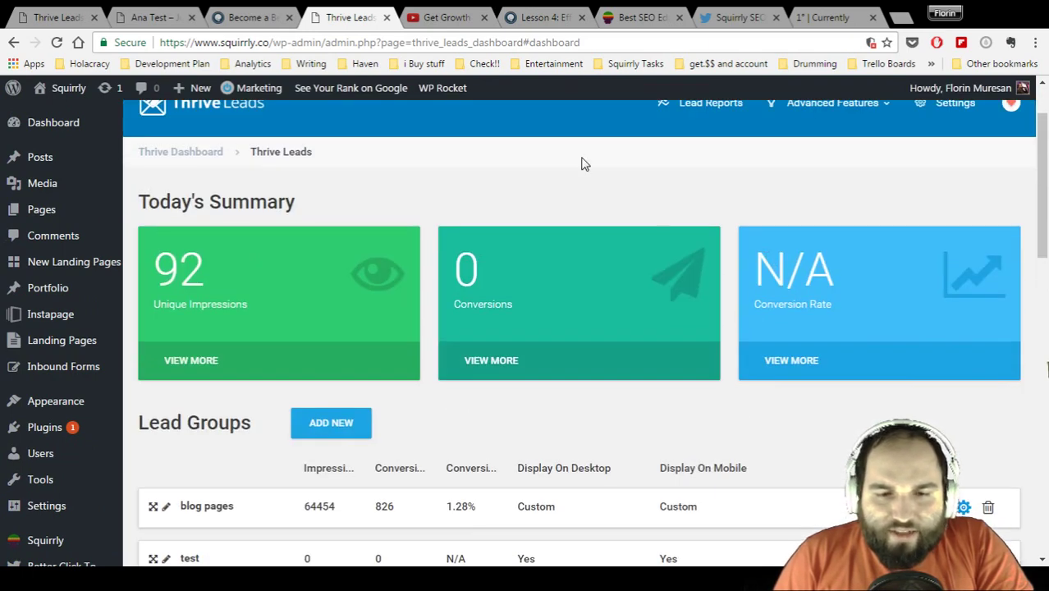
scroll(516, 199, up, 1)
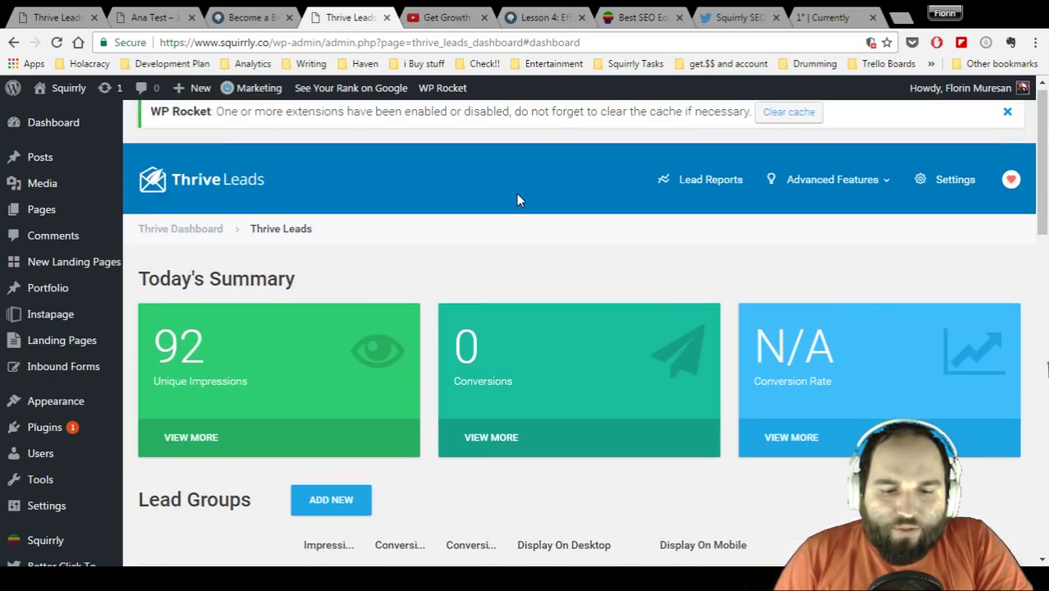
Step: Examine the Lesson 4 article on effective conversion elements, including its title and the embedded opt-in box about new leads
click(542, 19)
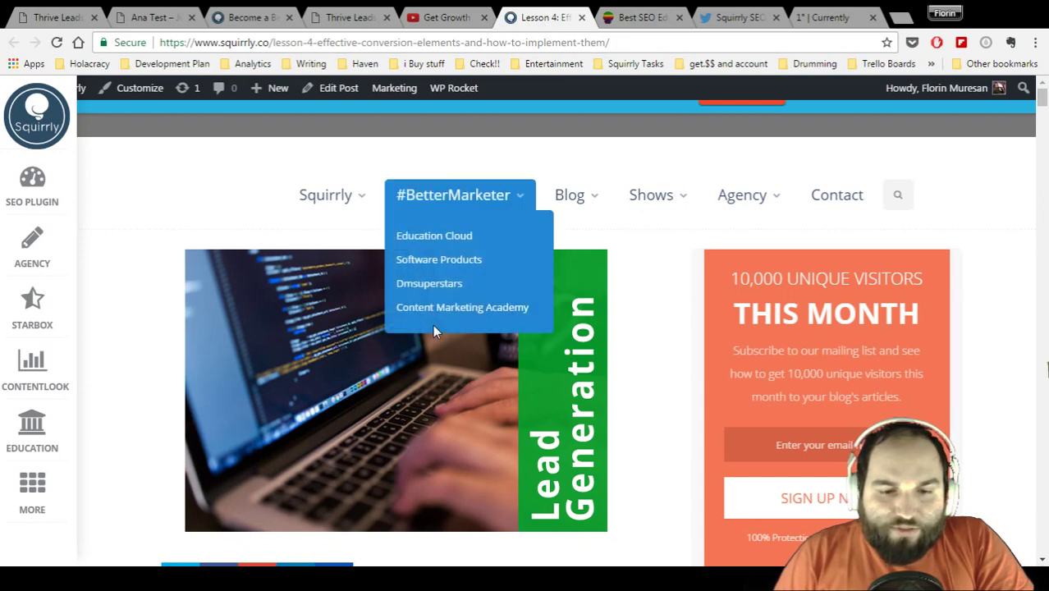
scroll(424, 395, down, 3)
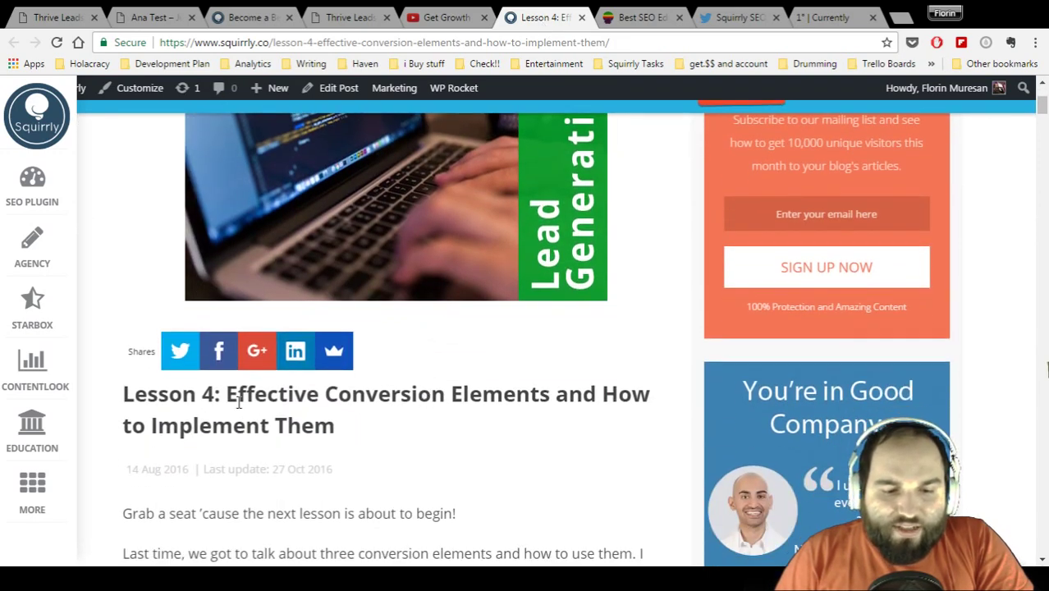
drag(224, 395, 417, 430)
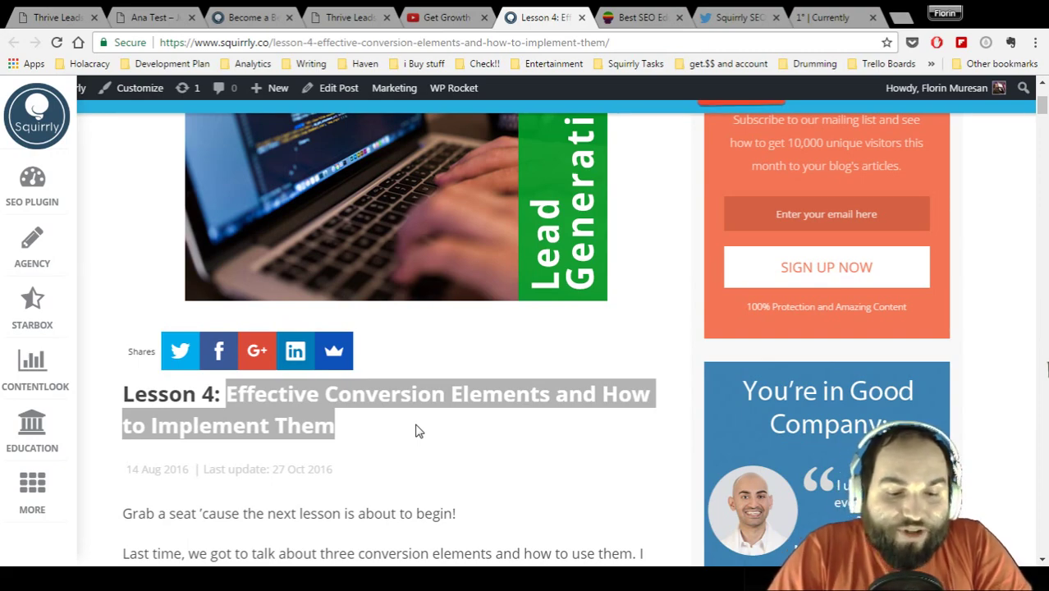
scroll(417, 431, down, 8)
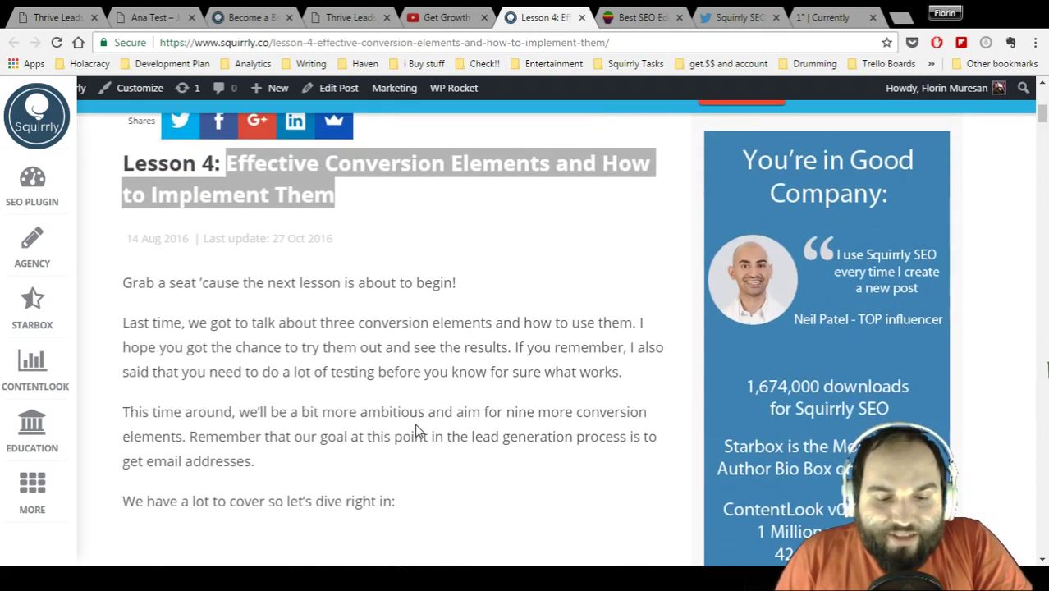
scroll(416, 431, down, 10)
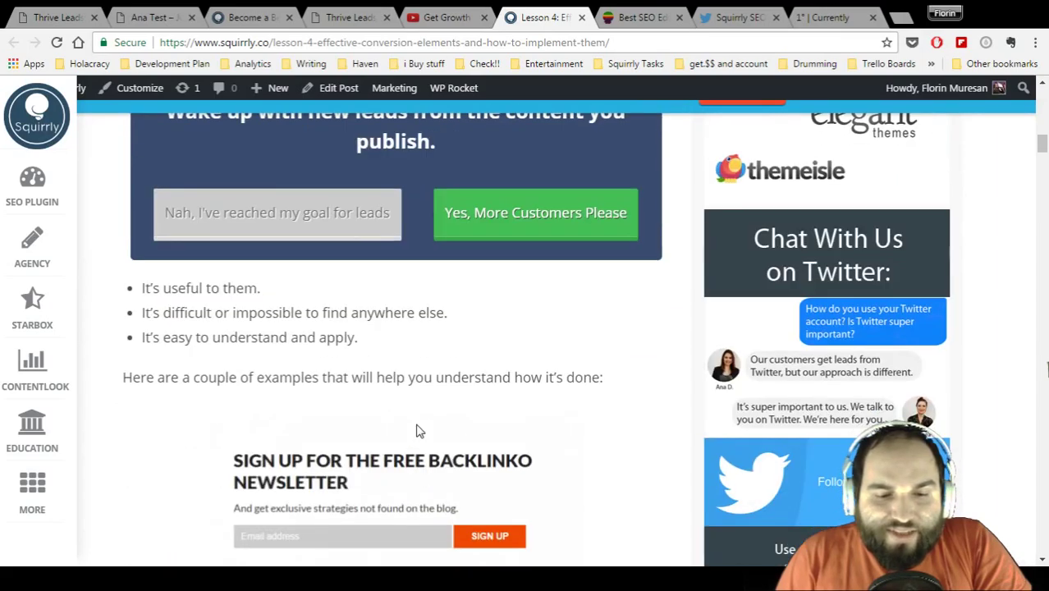
scroll(417, 431, down, 6)
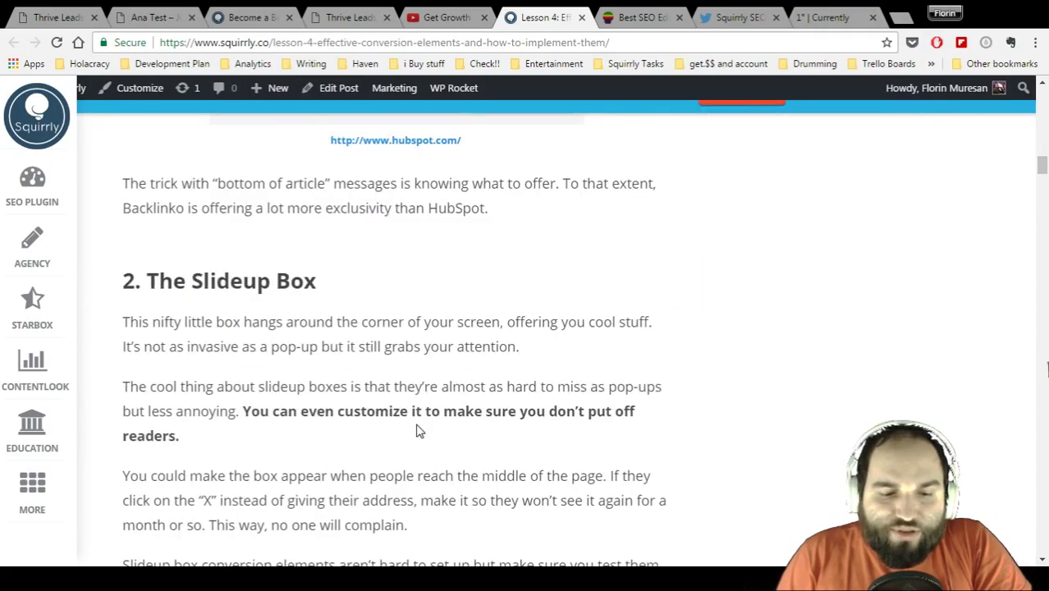
scroll(586, 373, up, 2)
scroll(586, 373, up, 10)
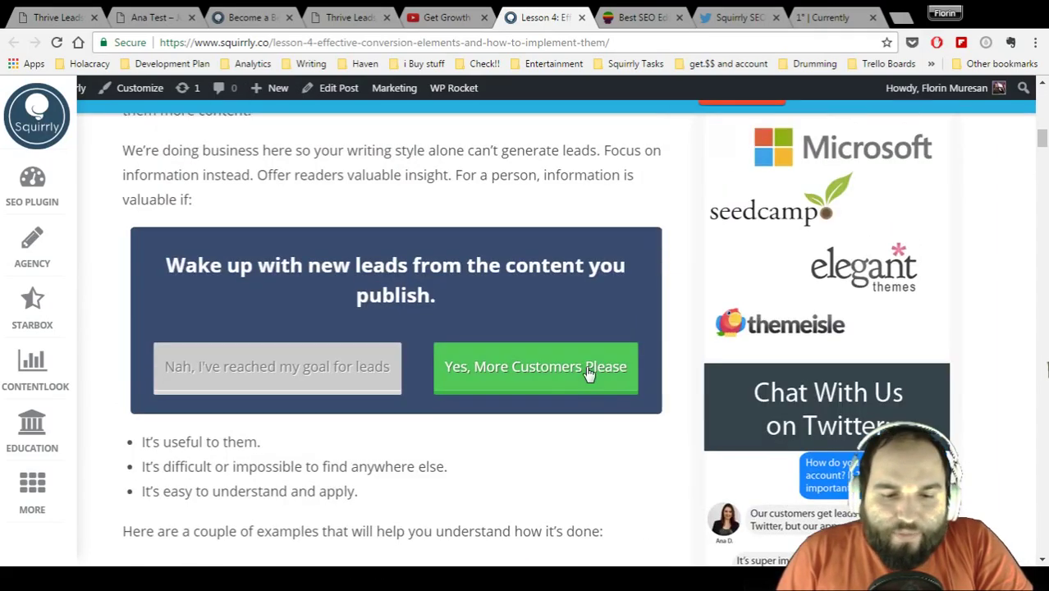
scroll(585, 374, up, 8)
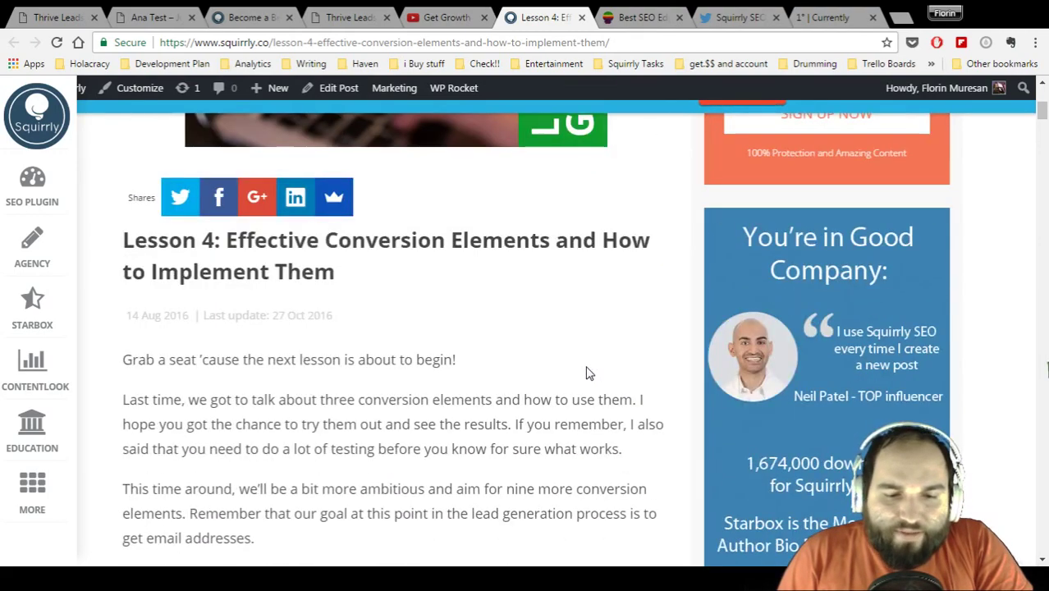
Step: Return to the Thrive Leads dashboard and open the detailed report behind today's Conversions summary
click(350, 17)
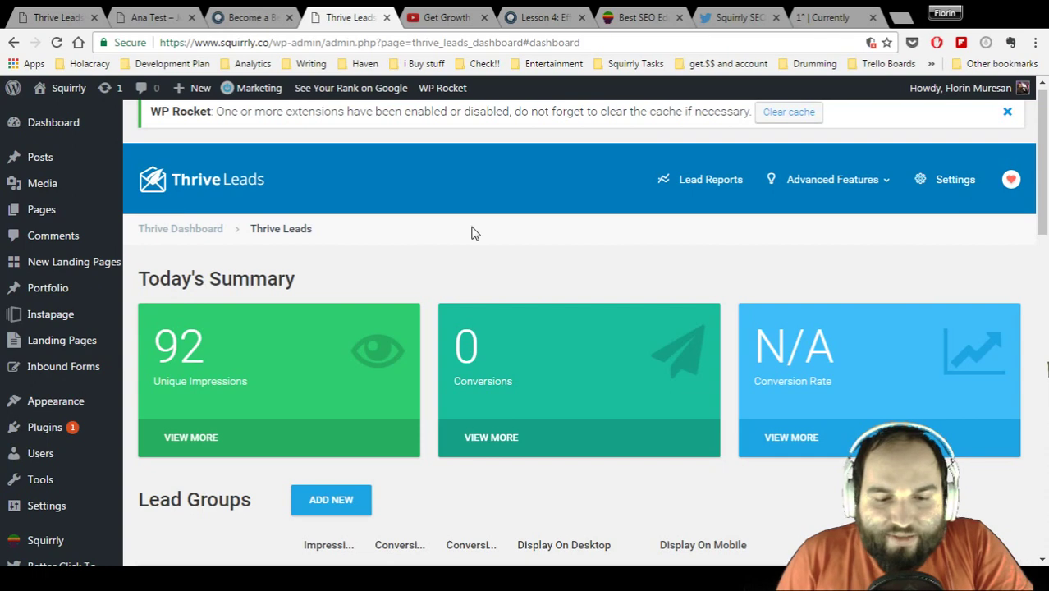
scroll(471, 231, down, 4)
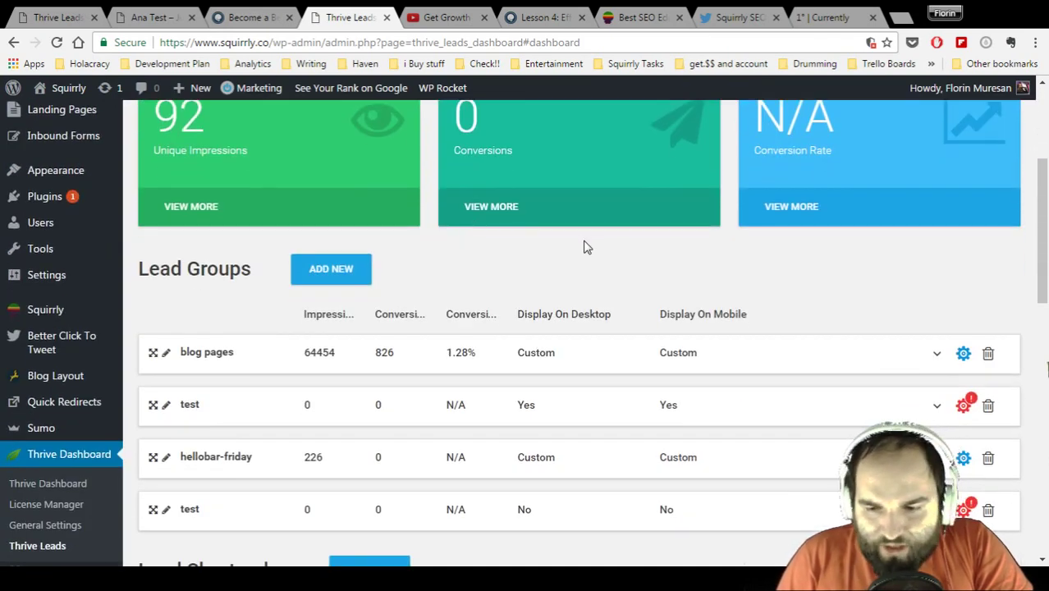
scroll(514, 218, up, 1)
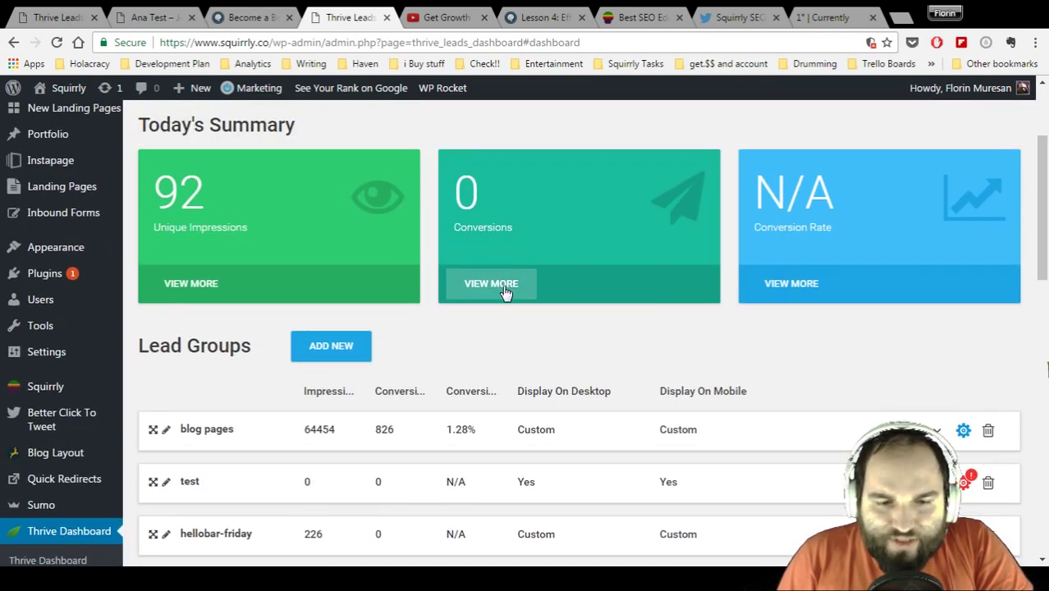
click(502, 285)
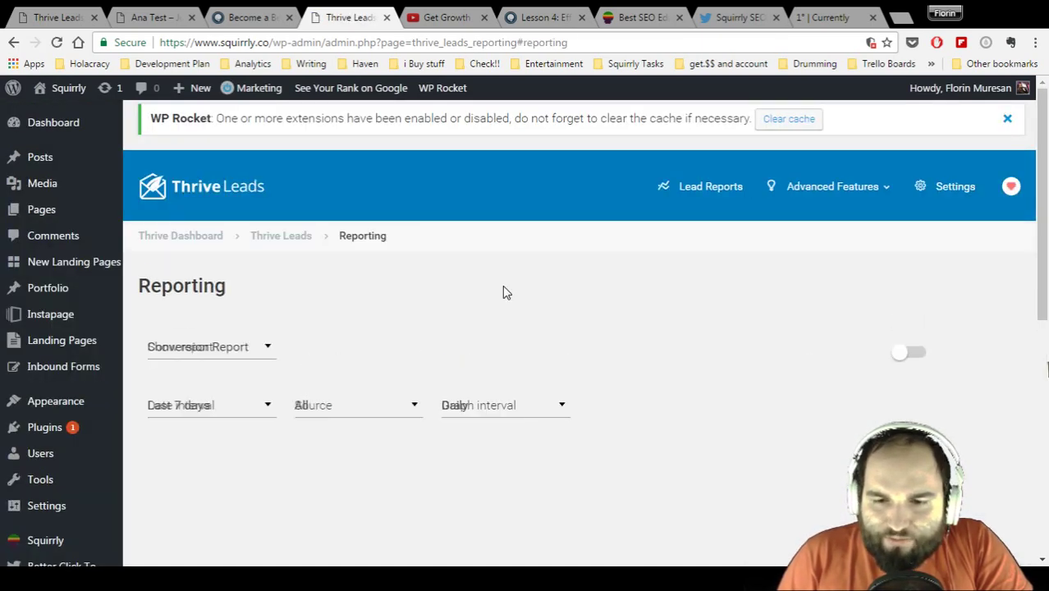
scroll(504, 292, down, 3)
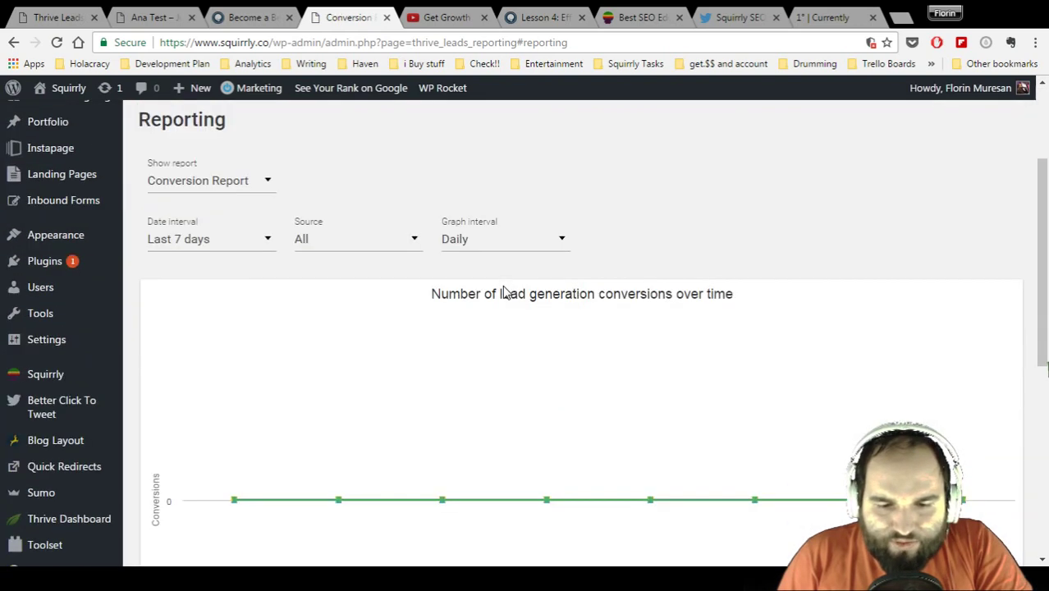
scroll(504, 292, up, 1)
scroll(505, 292, up, 2)
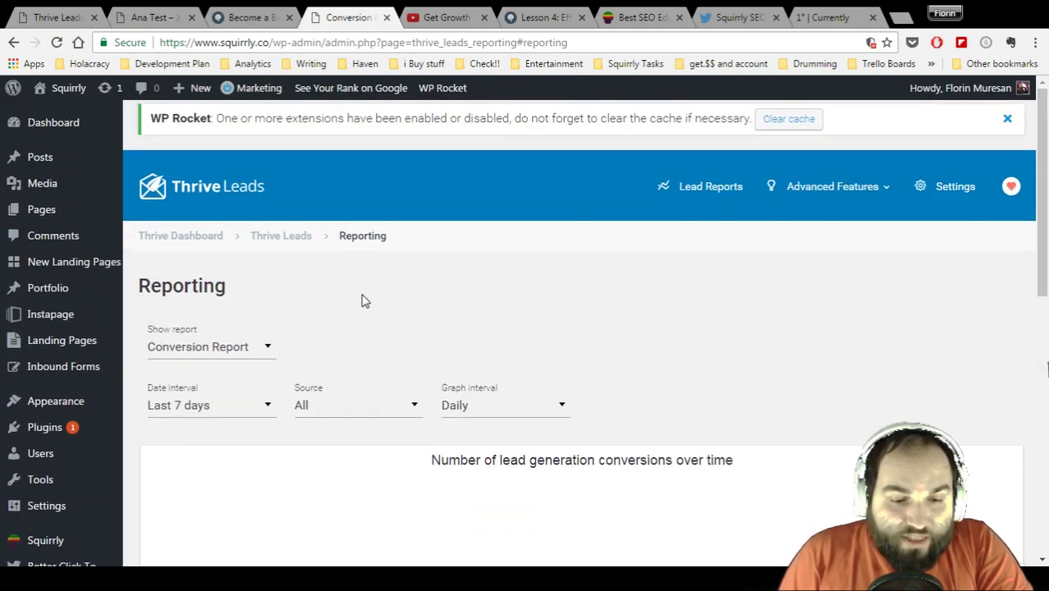
Step: Look through the report types available on the Reporting page, keeping Conversion Report selected
click(251, 352)
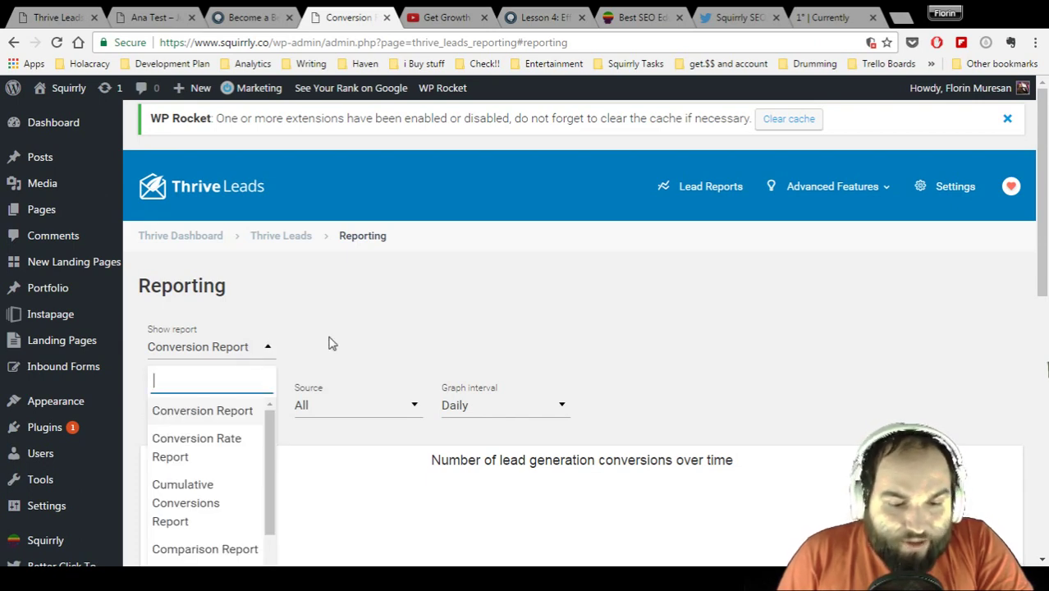
scroll(328, 343, down, 1)
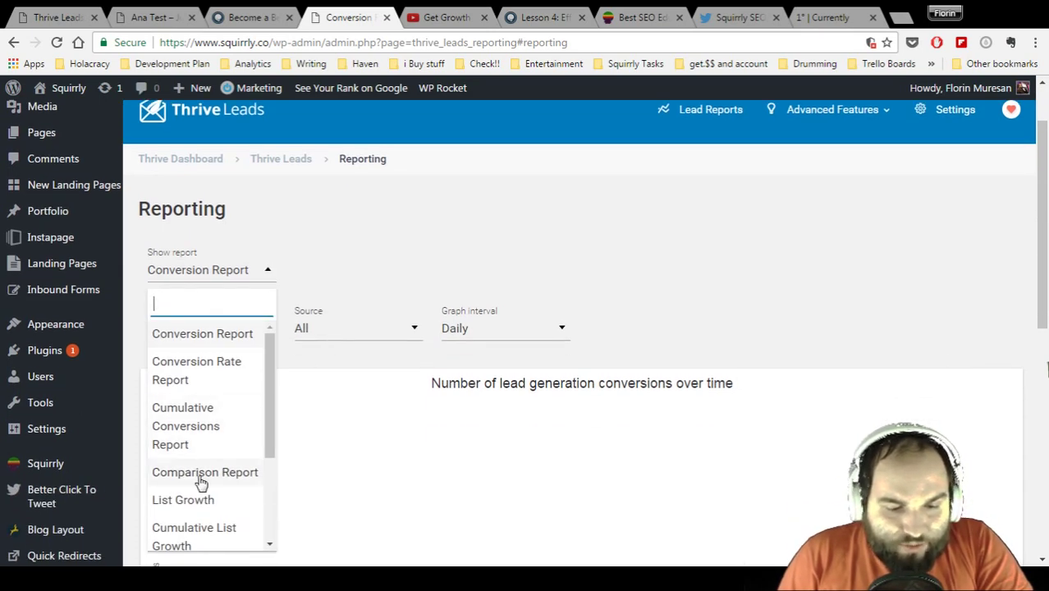
scroll(199, 480, down, 2)
scroll(201, 484, down, 1)
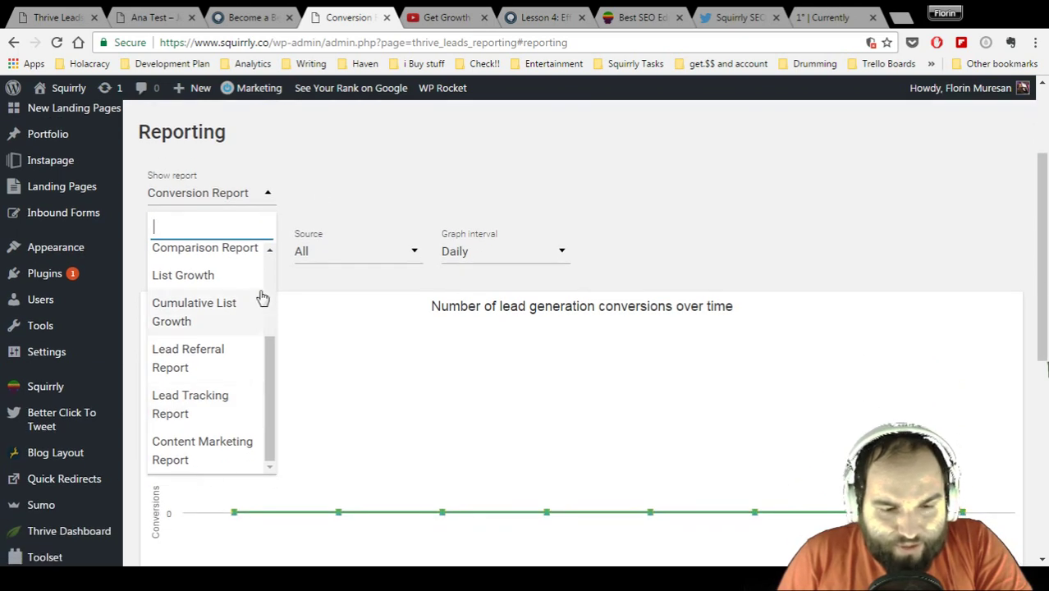
click(337, 150)
Step: Set the conversion report's date interval to Last year and bring up its chart of lead generation conversions
click(258, 255)
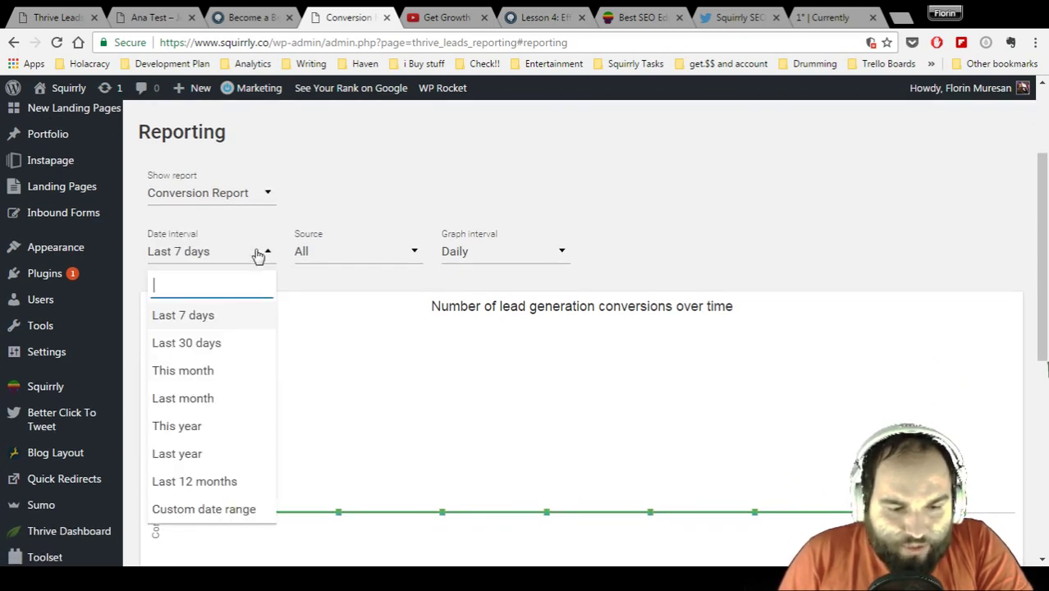
click(170, 454)
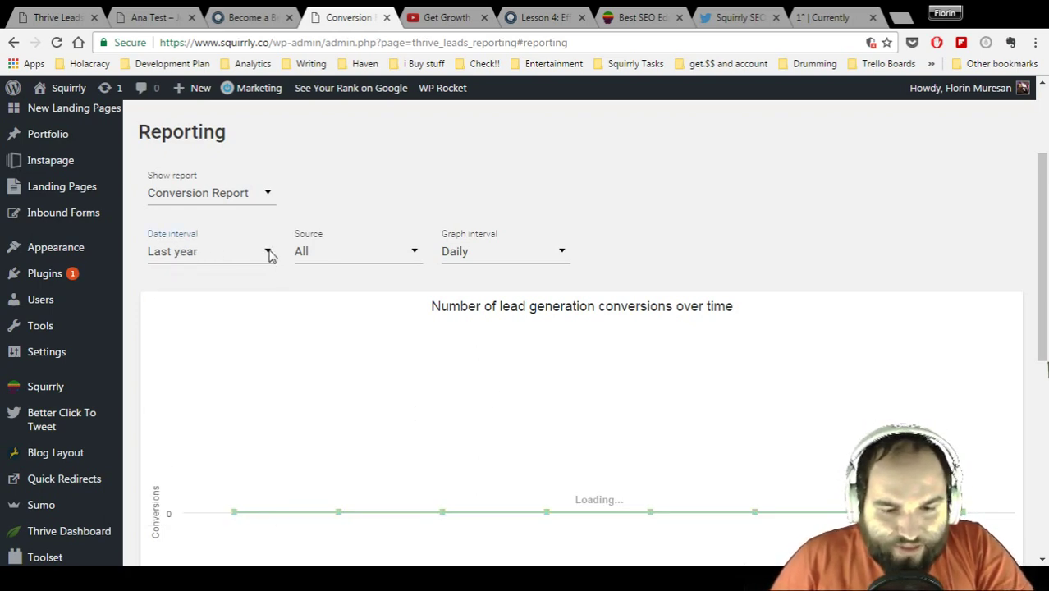
scroll(522, 382, down, 1)
scroll(522, 382, down, 1)
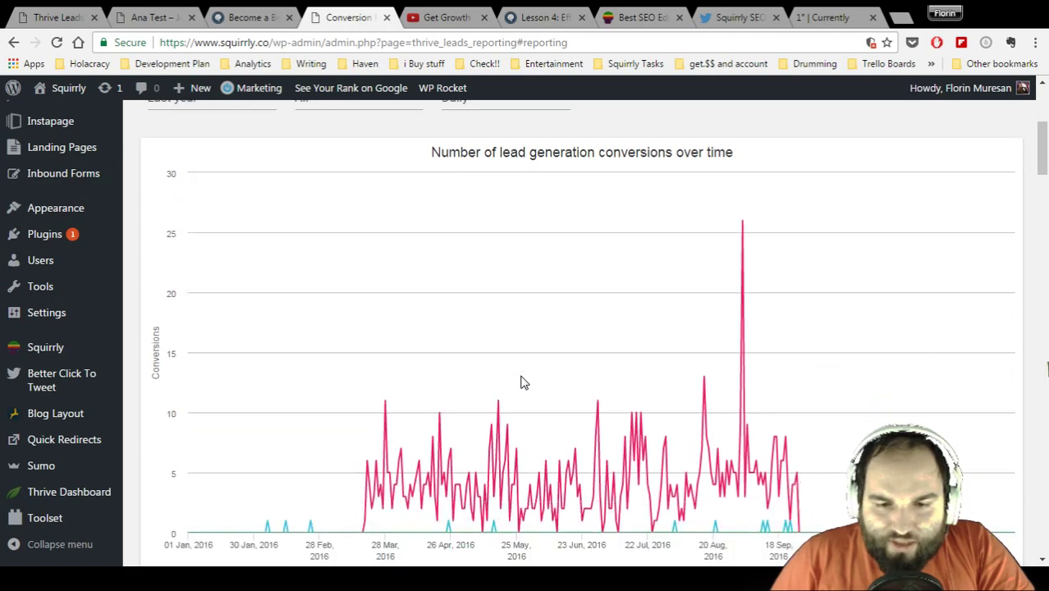
Step: Examine the conversions-over-time chart for the selected year, including its dates, form series and the start of the records table
scroll(522, 382, up, 1)
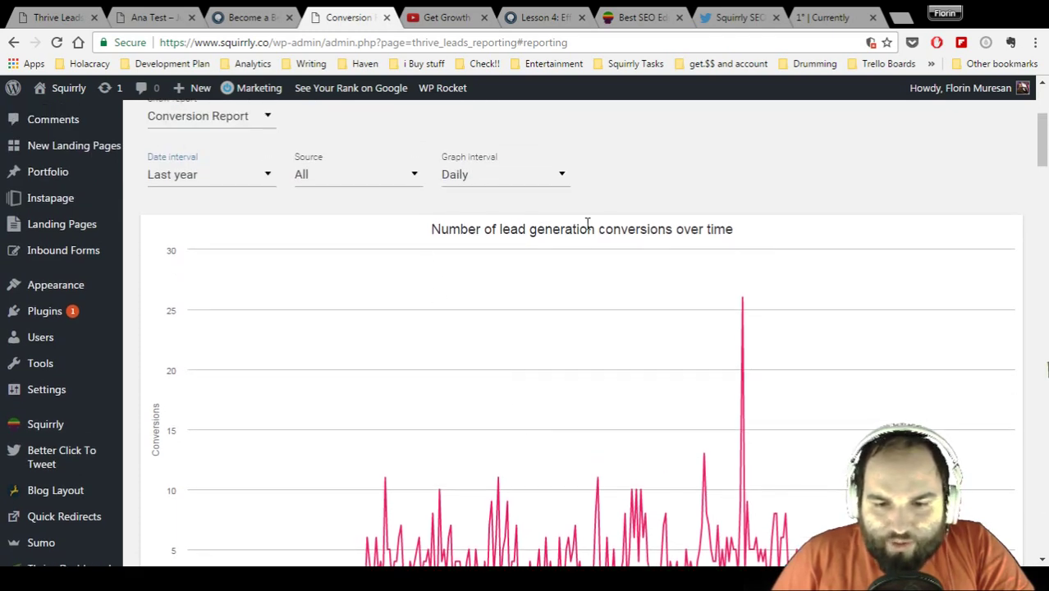
scroll(688, 320, down, 2)
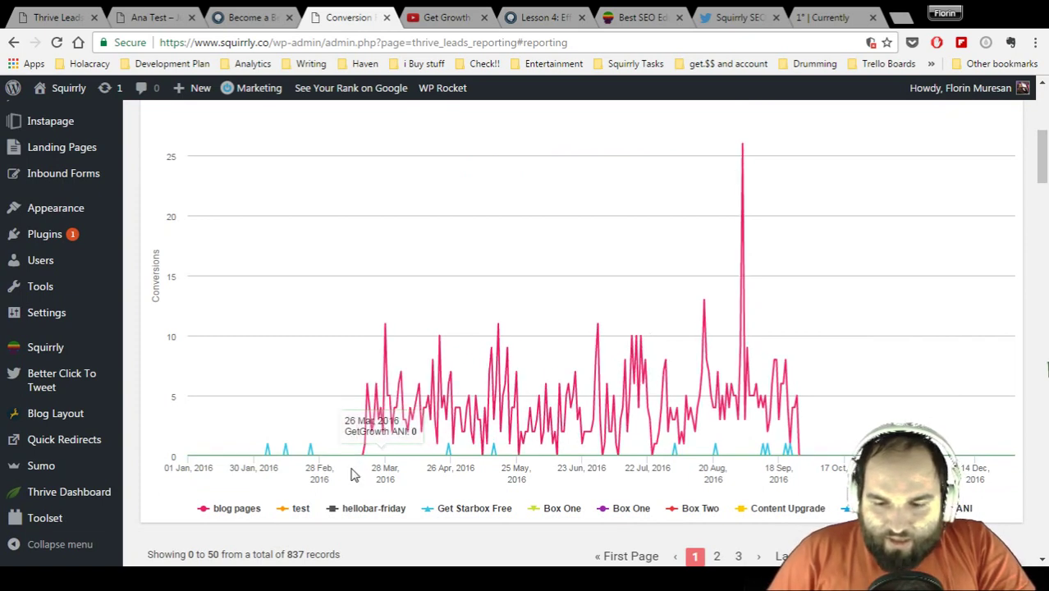
scroll(351, 472, up, 1)
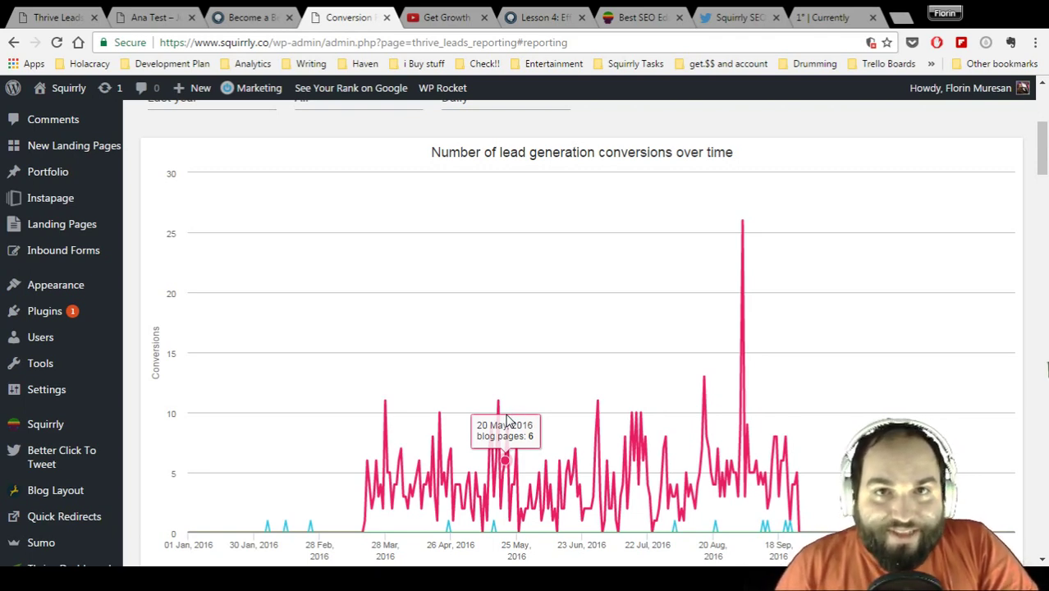
scroll(506, 420, down, 1)
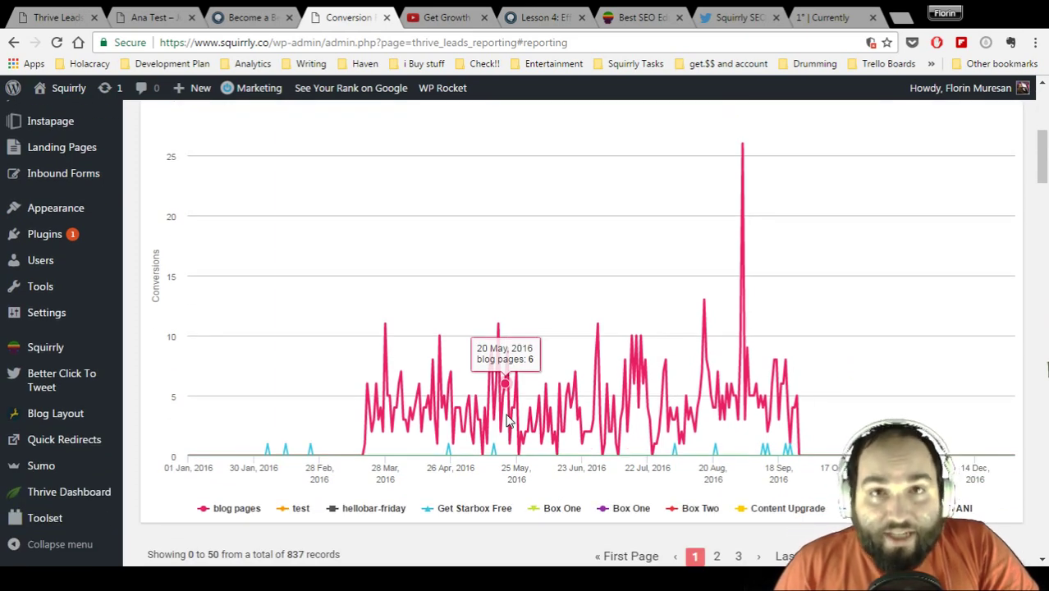
scroll(506, 420, down, 1)
scroll(506, 420, down, 1)
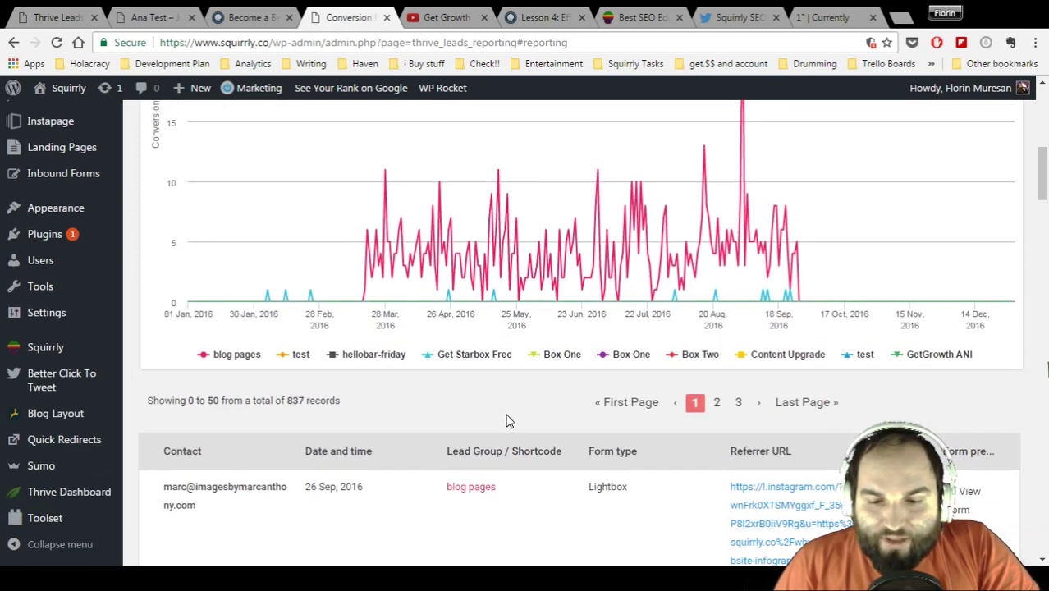
scroll(522, 405, up, 1)
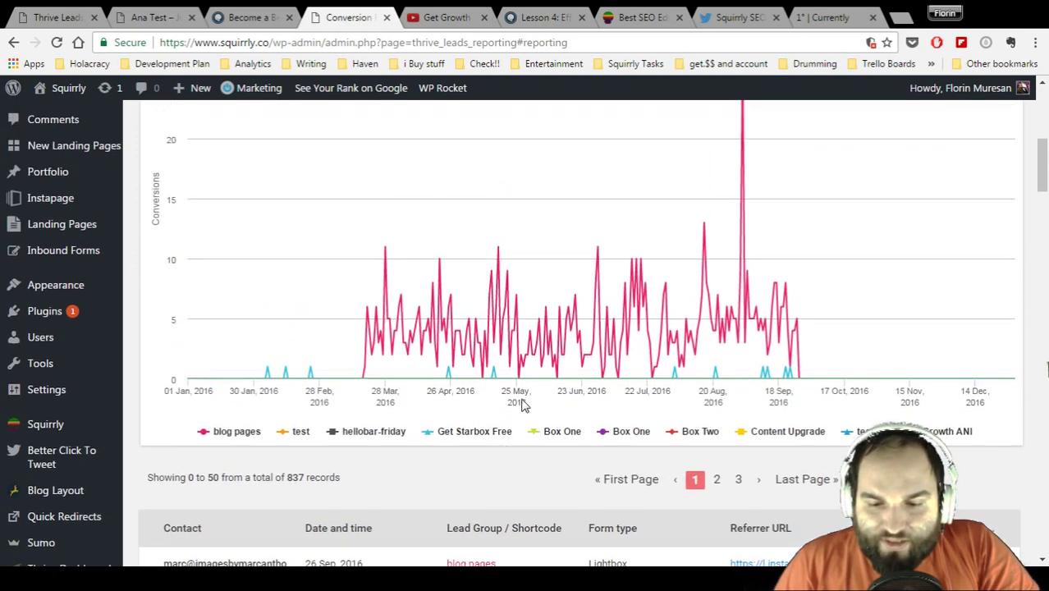
Step: Toggle the blog pages, test, hellobar-friday and Get Starbox Free series off and on one by one in the chart
click(233, 432)
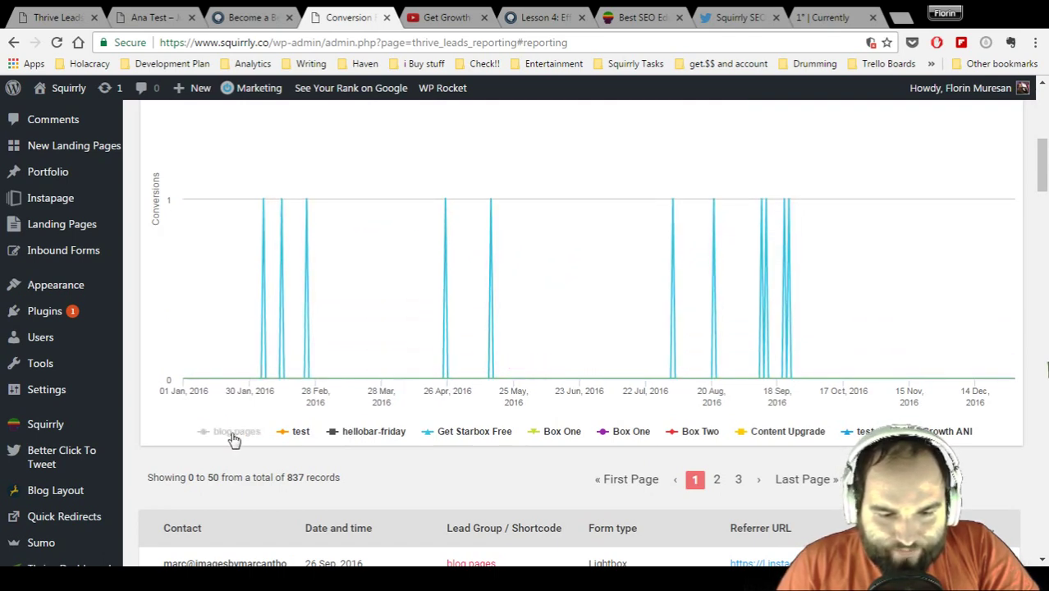
click(235, 432)
click(301, 433)
click(302, 433)
click(373, 434)
click(373, 434)
click(470, 437)
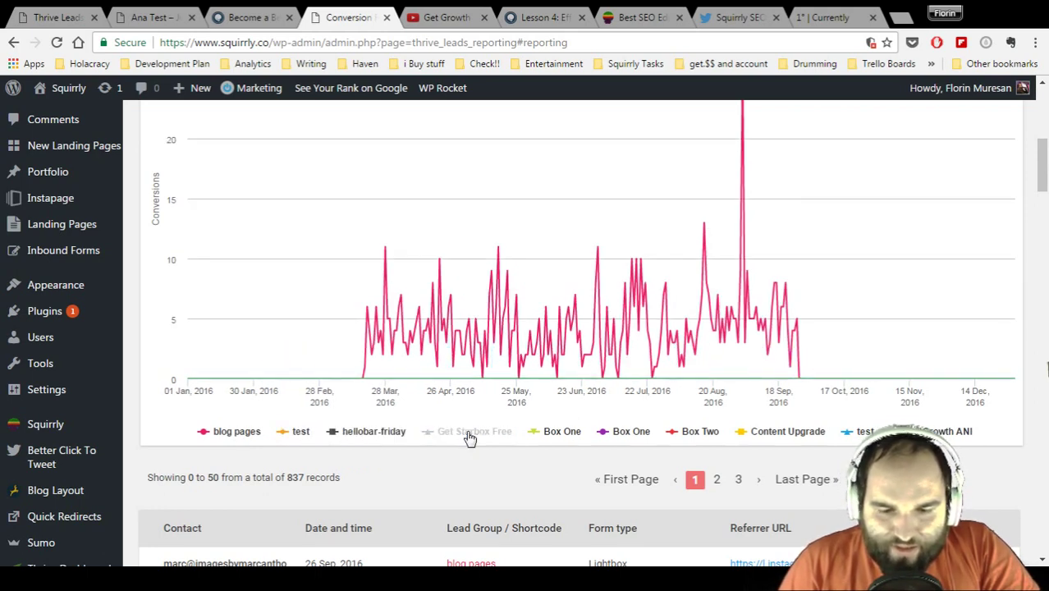
click(470, 437)
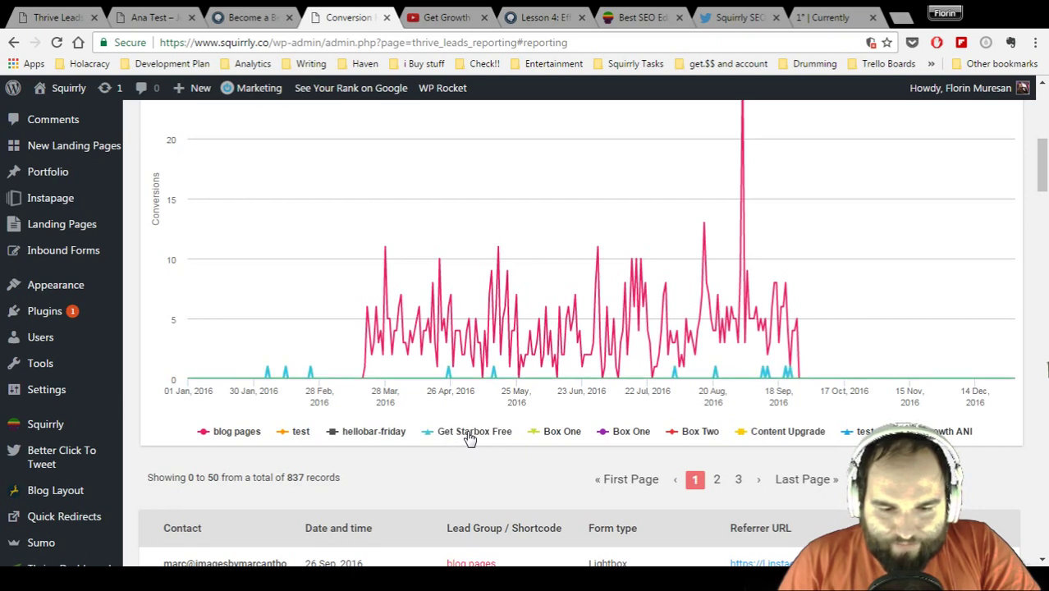
Step: Hide every series except blog pages in the conversions chart and review that series over the year
click(302, 433)
click(392, 434)
click(475, 435)
click(560, 434)
click(630, 433)
click(698, 433)
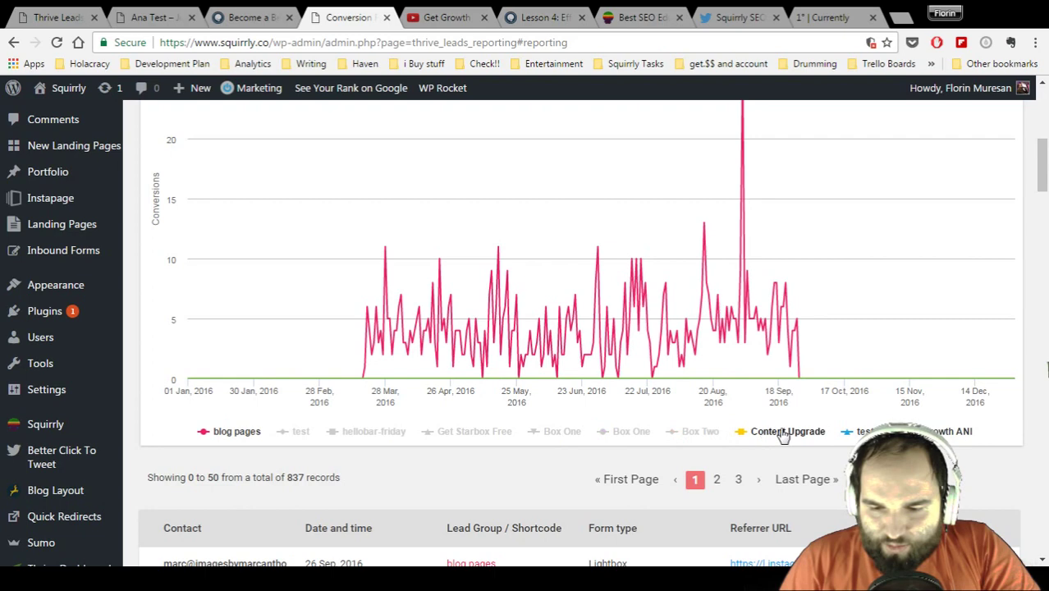
click(783, 435)
click(943, 435)
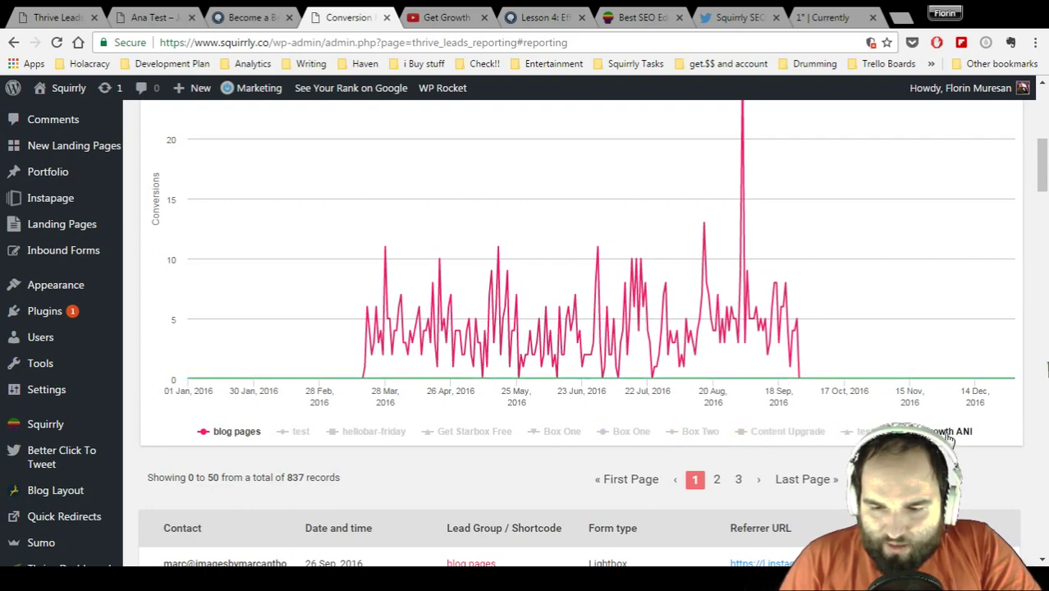
scroll(252, 425, up, 2)
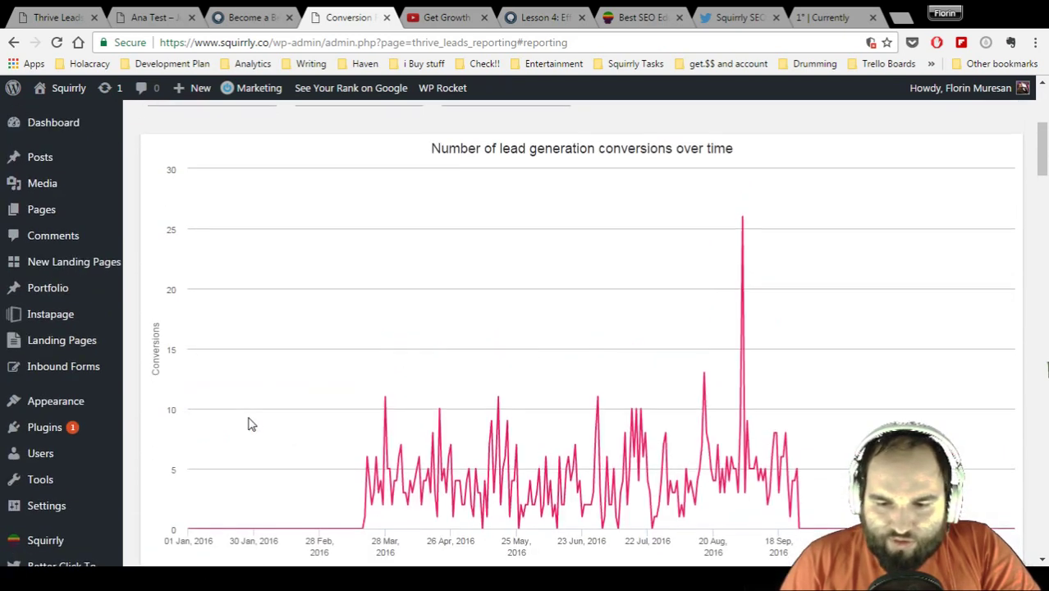
scroll(255, 426, down, 2)
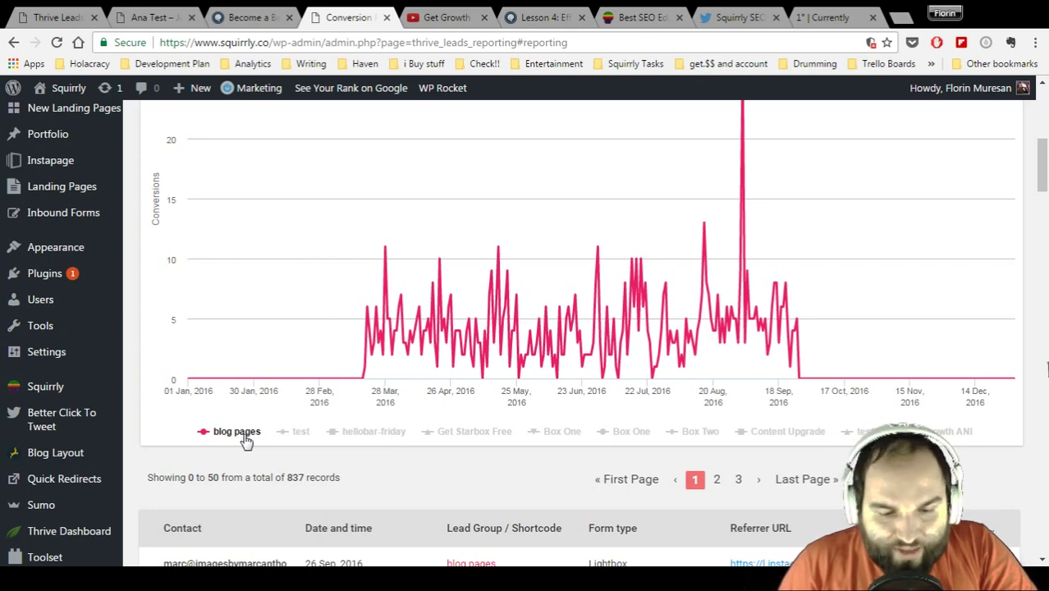
Step: Hide blog pages and view the test, hellobar-friday and Get Starbox Free series individually in the chart
click(243, 436)
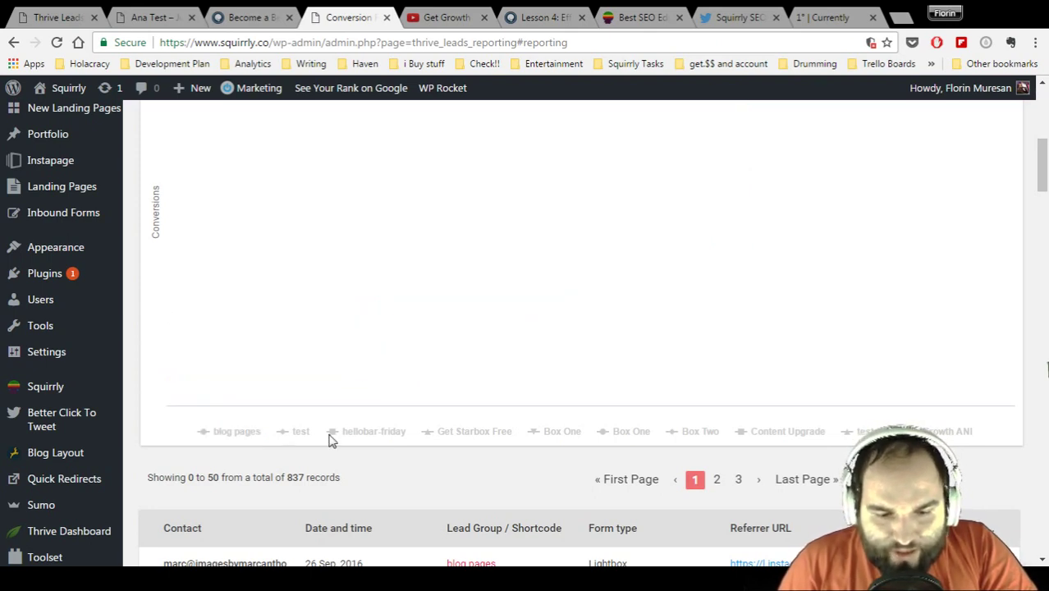
click(301, 436)
scroll(384, 418, up, 1)
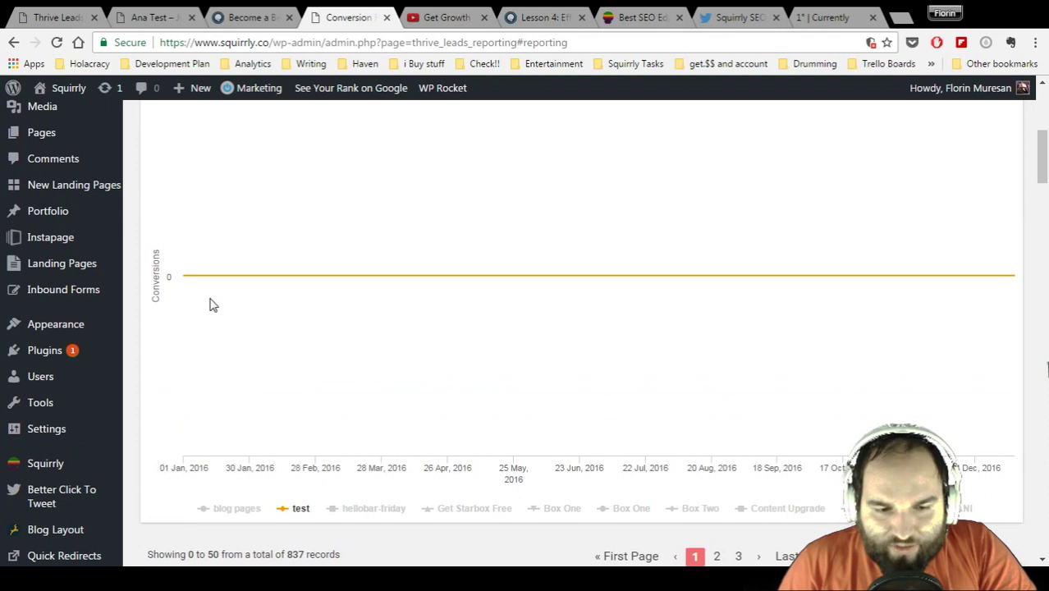
click(301, 510)
click(375, 510)
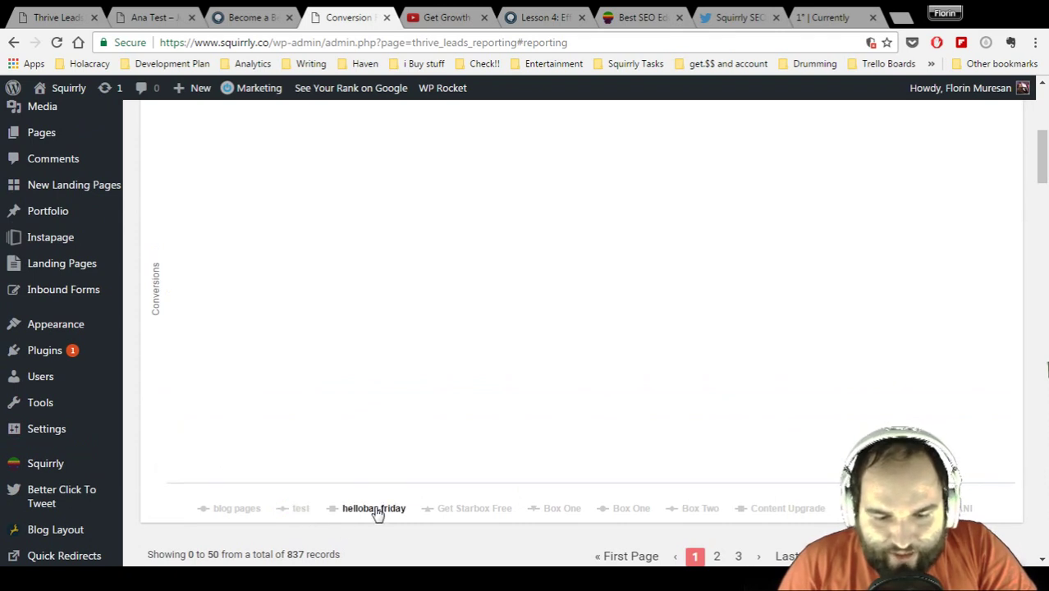
click(376, 511)
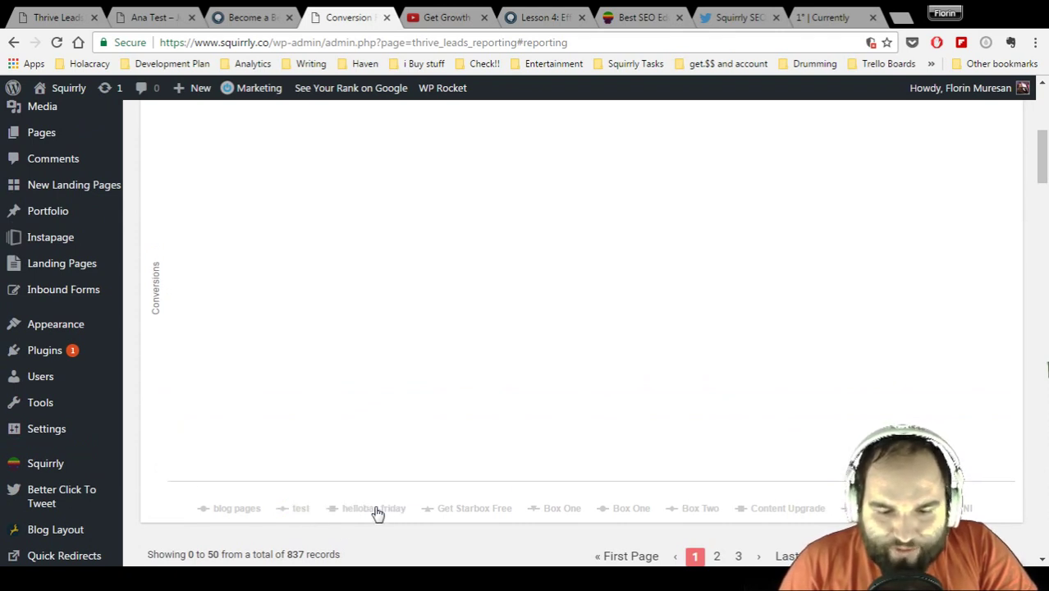
click(479, 513)
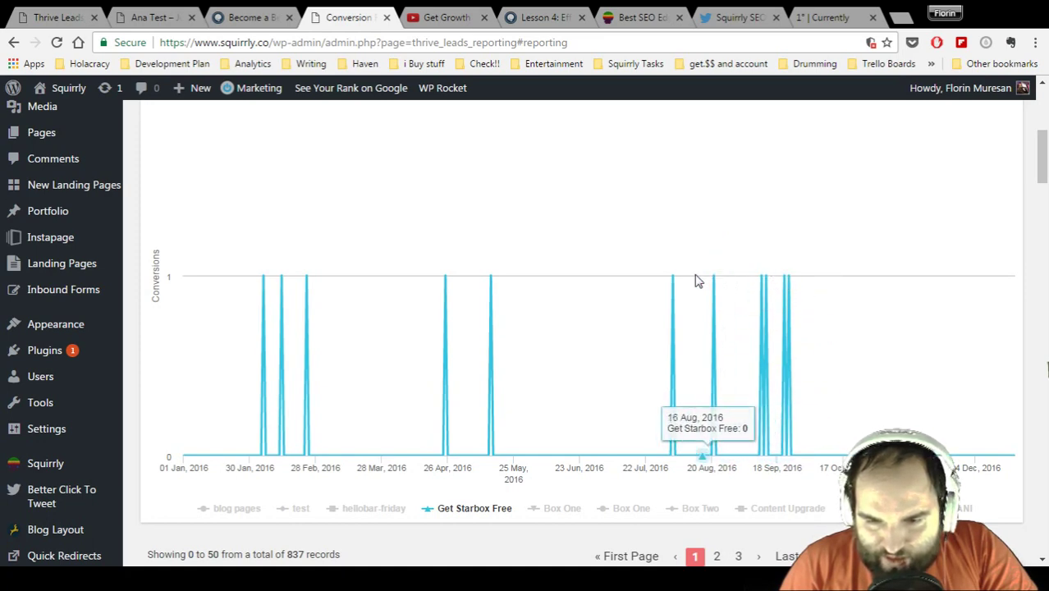
click(503, 509)
Step: View both Box One series, Box Two, Content Upgrade, the second test series and GetGrowth ANI individually, hiding each again
click(561, 509)
click(561, 510)
click(621, 514)
click(631, 512)
click(718, 515)
click(719, 515)
click(763, 510)
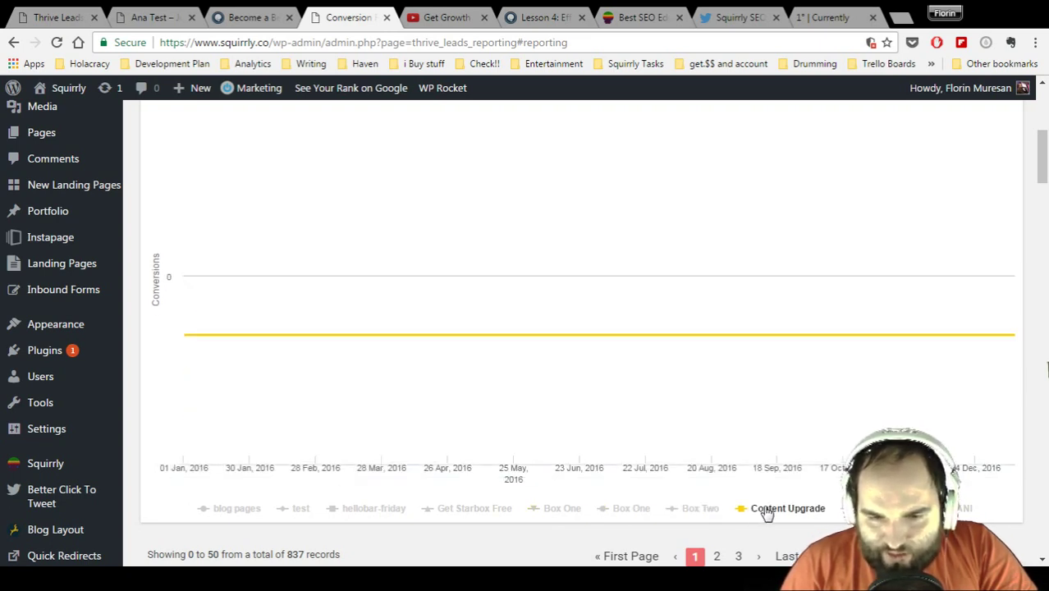
click(767, 510)
click(857, 508)
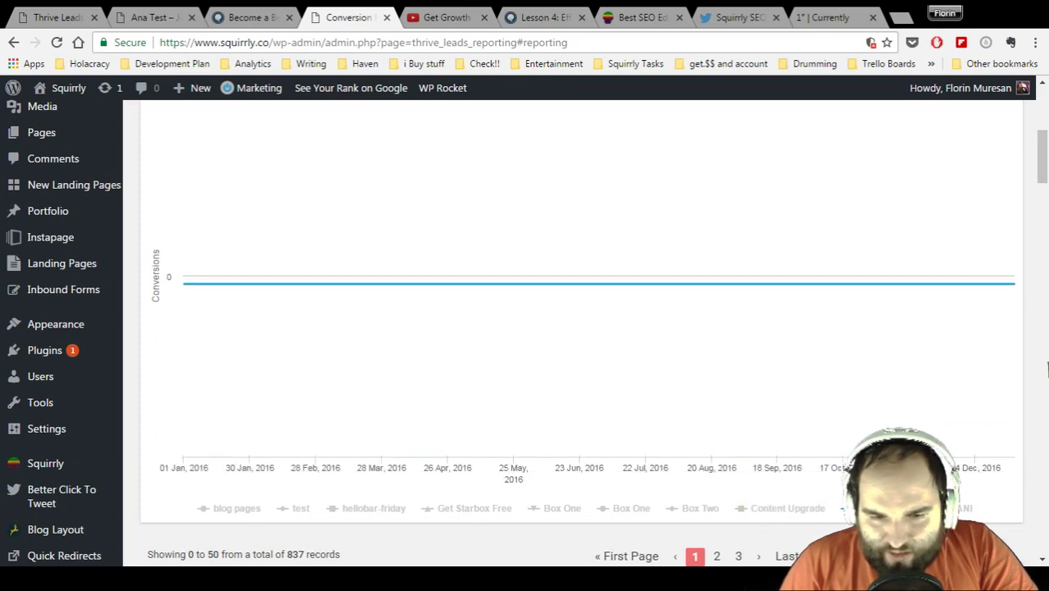
click(857, 509)
click(956, 509)
click(956, 509)
Step: Examine the conversion records table, including each lead's date, lead group, form type and referrer URL
scroll(781, 428, down, 4)
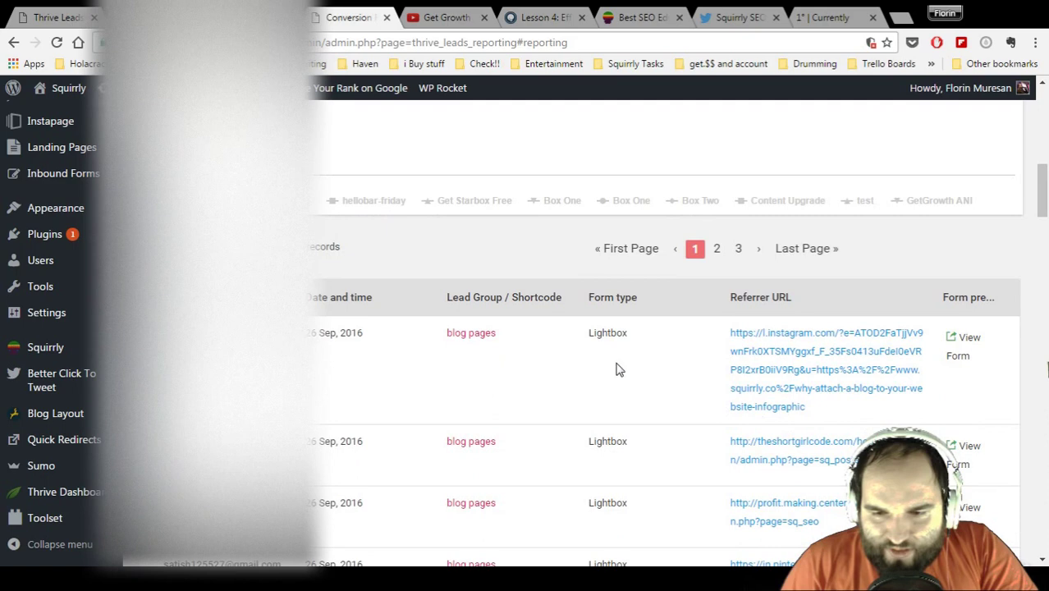
scroll(617, 368, down, 1)
scroll(617, 365, down, 1)
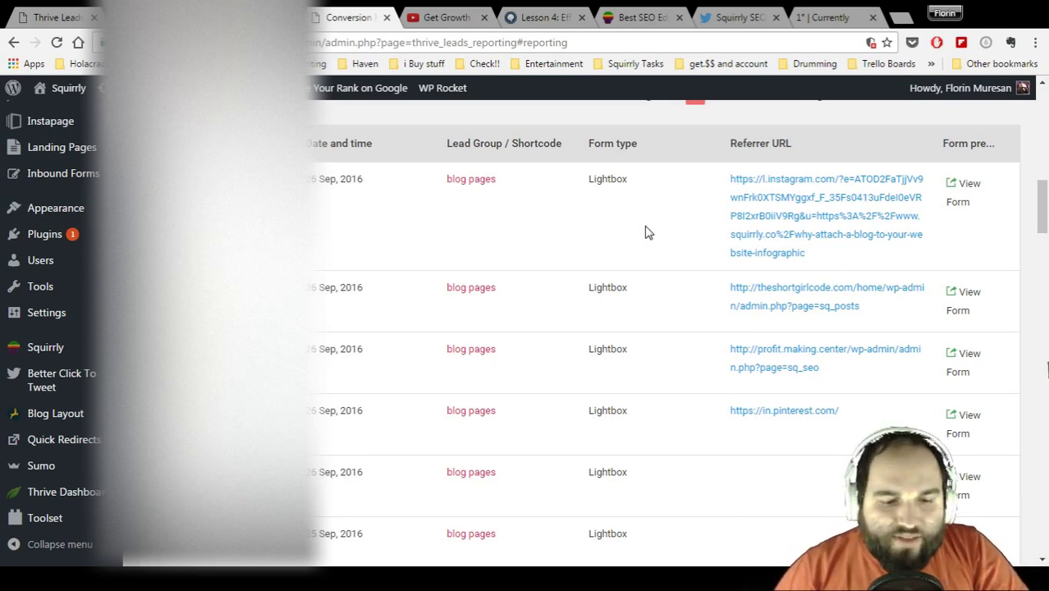
scroll(644, 232, down, 1)
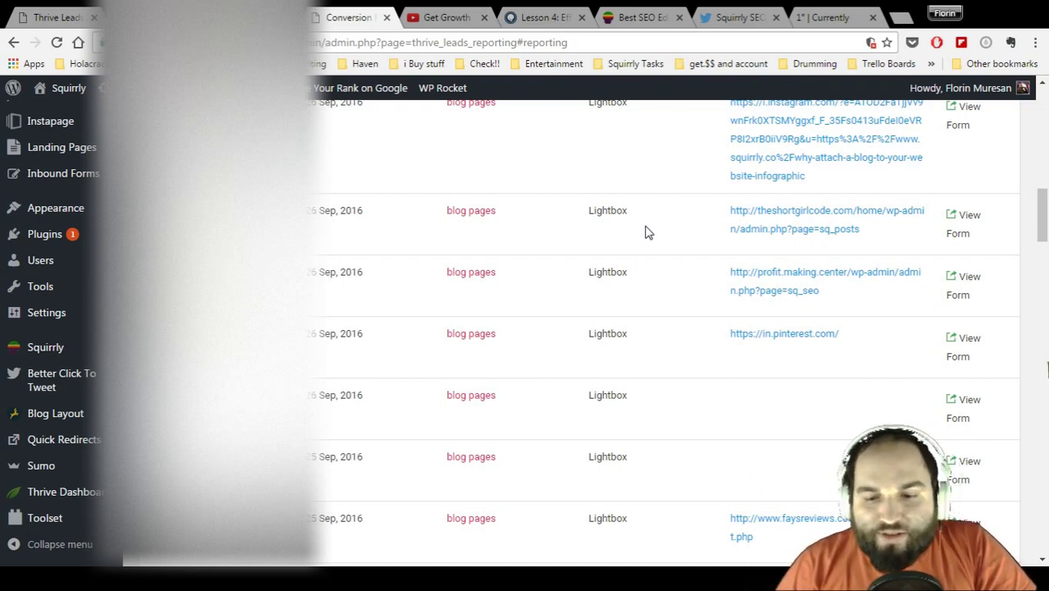
scroll(644, 232, down, 2)
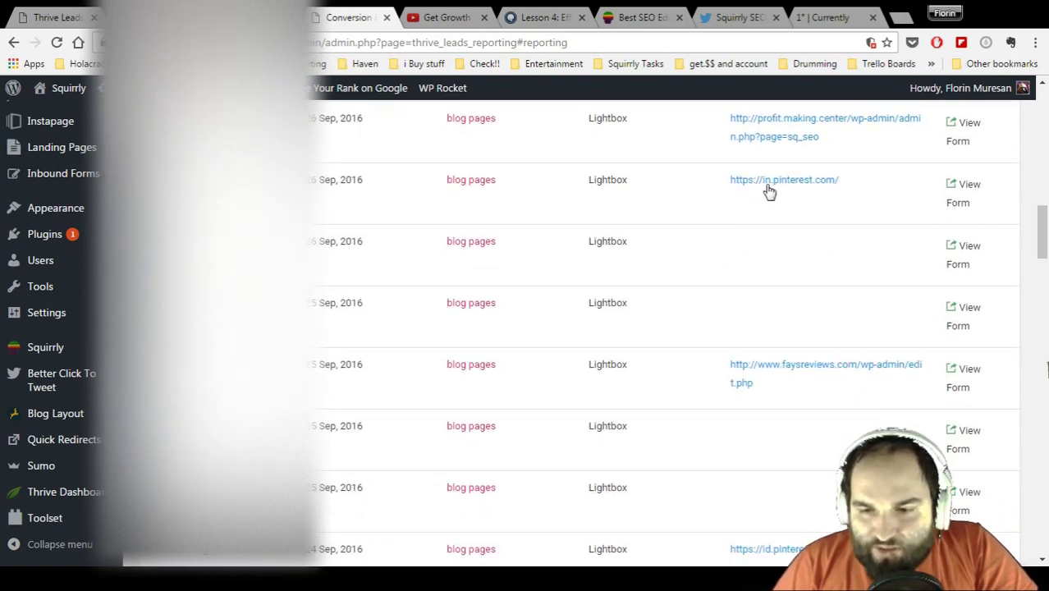
scroll(767, 237, down, 2)
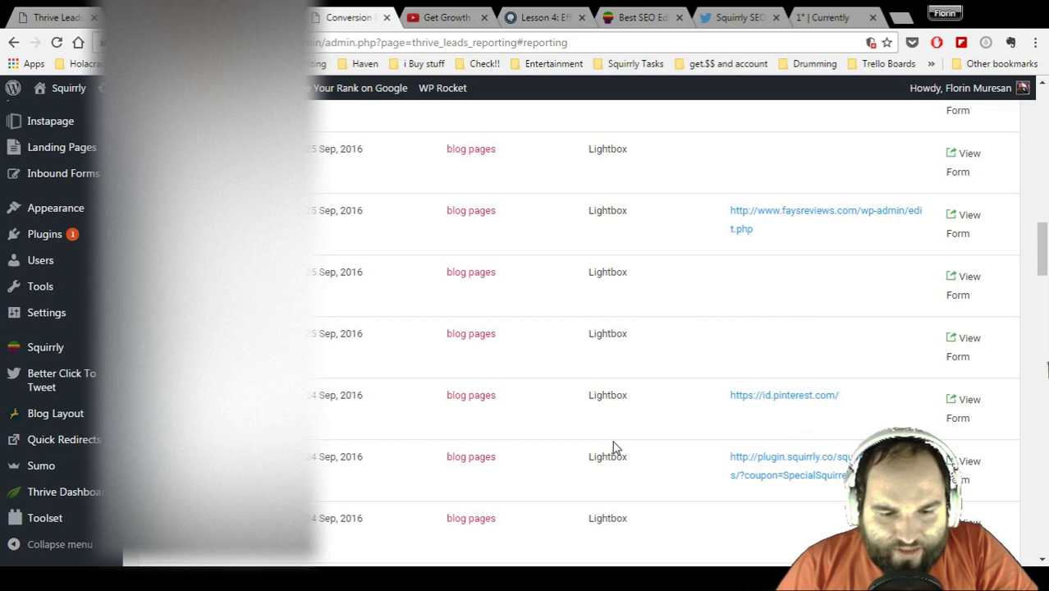
scroll(614, 443, down, 1)
scroll(464, 315, down, 2)
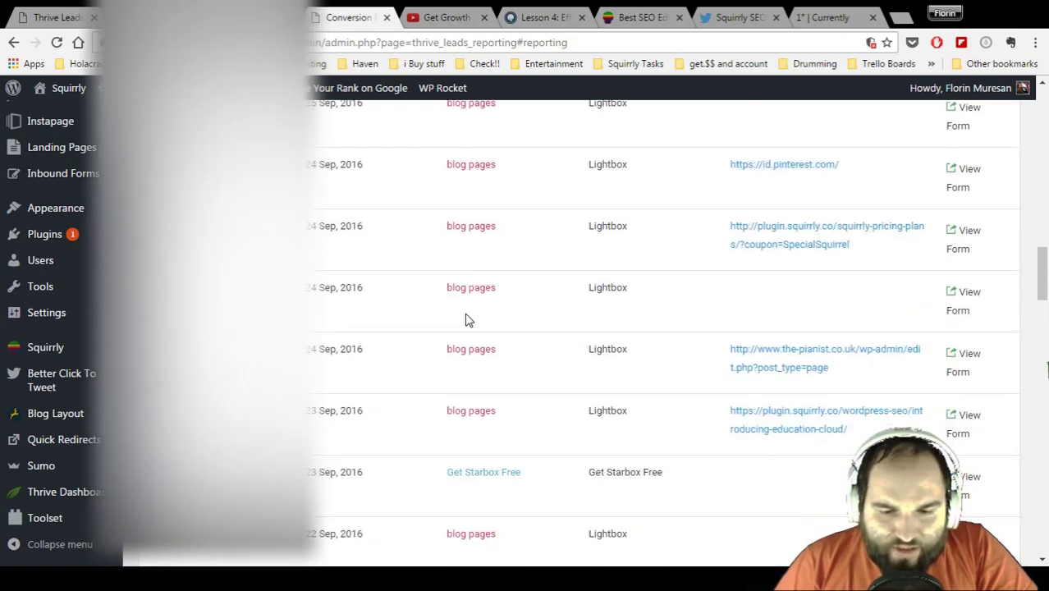
scroll(469, 406, down, 2)
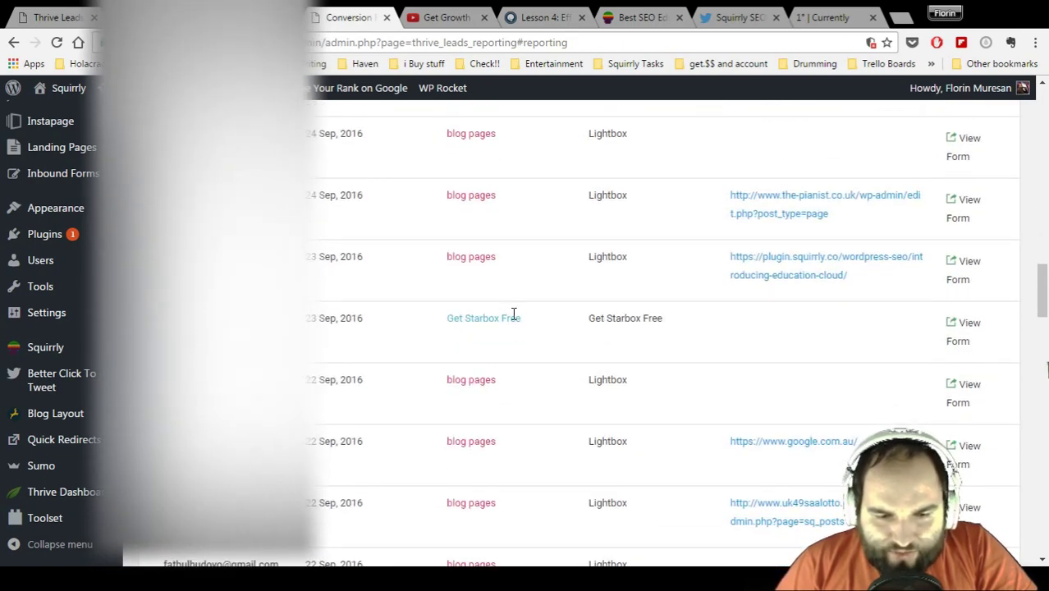
scroll(513, 323, down, 2)
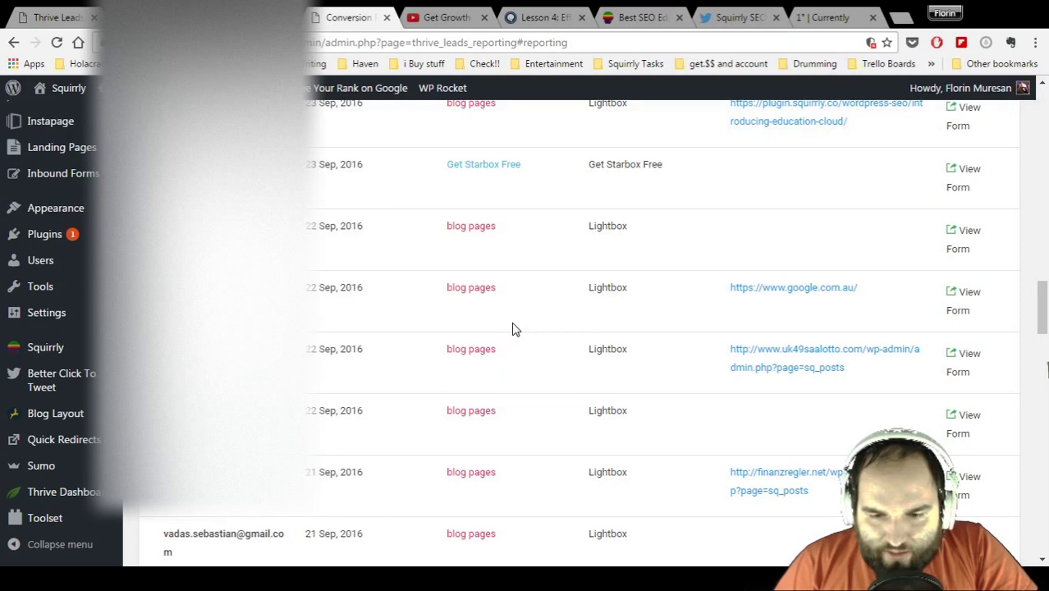
Step: Show the blog pages series in the conversions chart again and return to the report's filter settings
scroll(513, 326, up, 12)
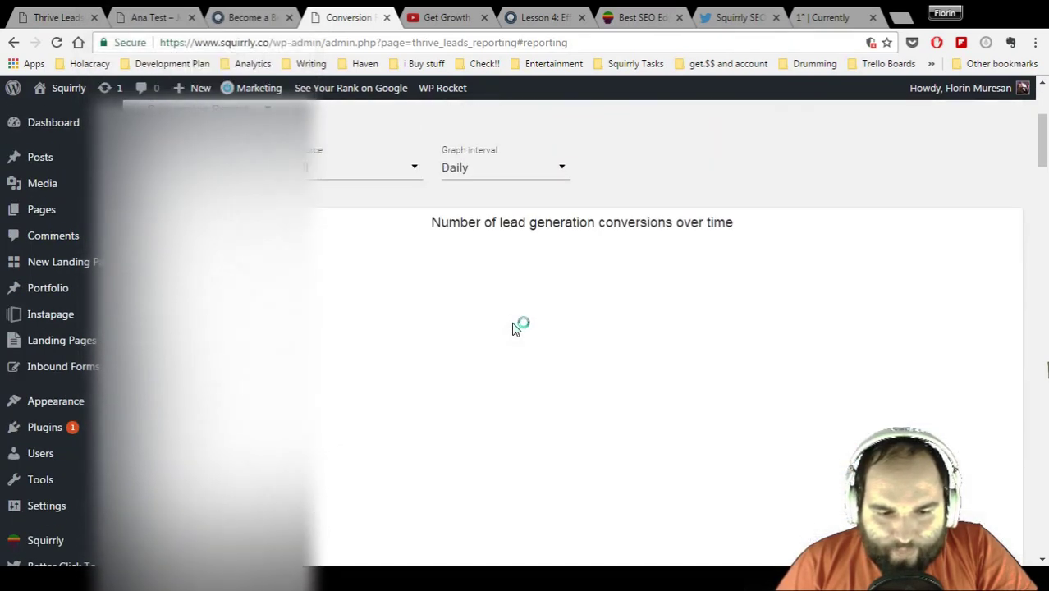
scroll(513, 328, up, 3)
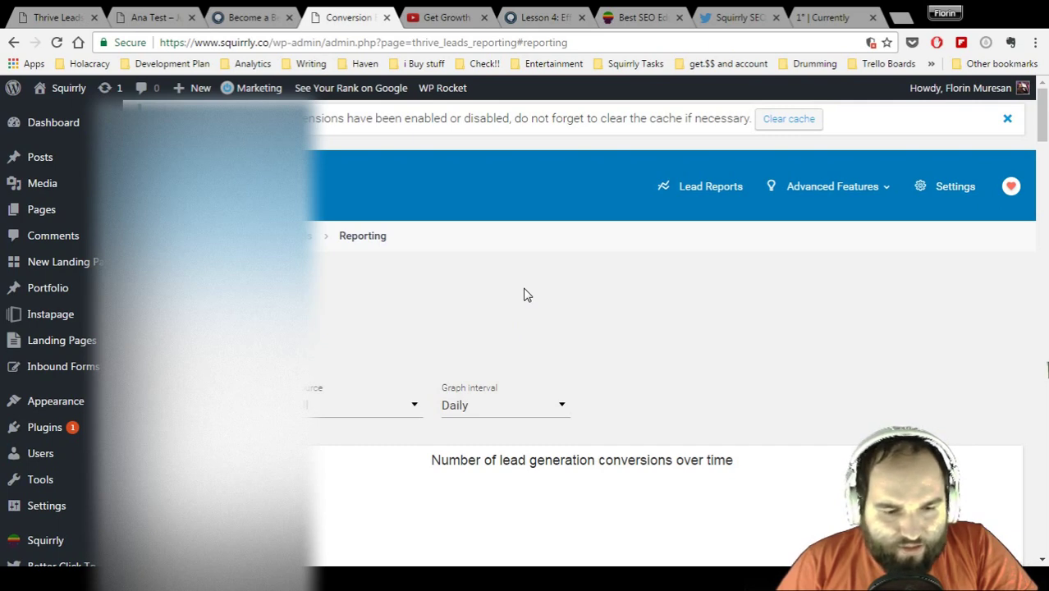
scroll(708, 259, down, 5)
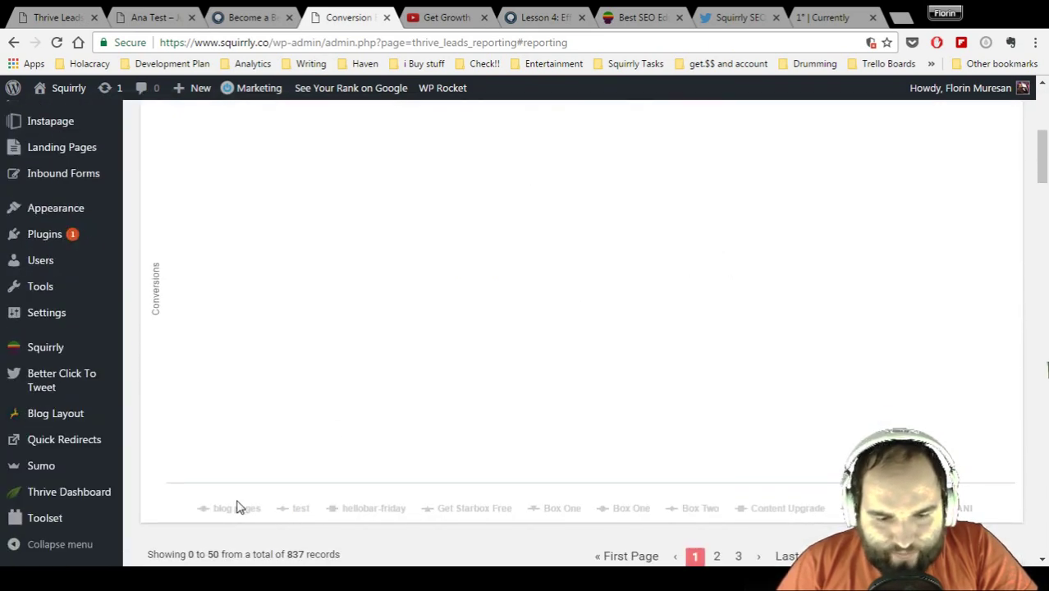
click(235, 506)
scroll(588, 328, up, 5)
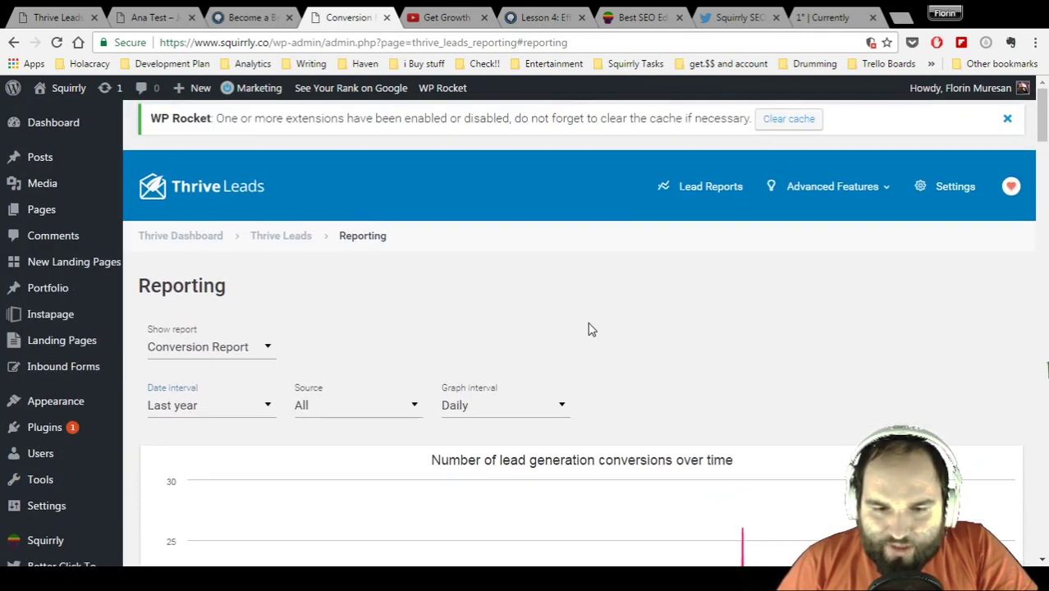
Step: Return to the Thrive Leads dashboard, open the detailed report from the conversion rate summary and set its date interval to Last year
click(277, 239)
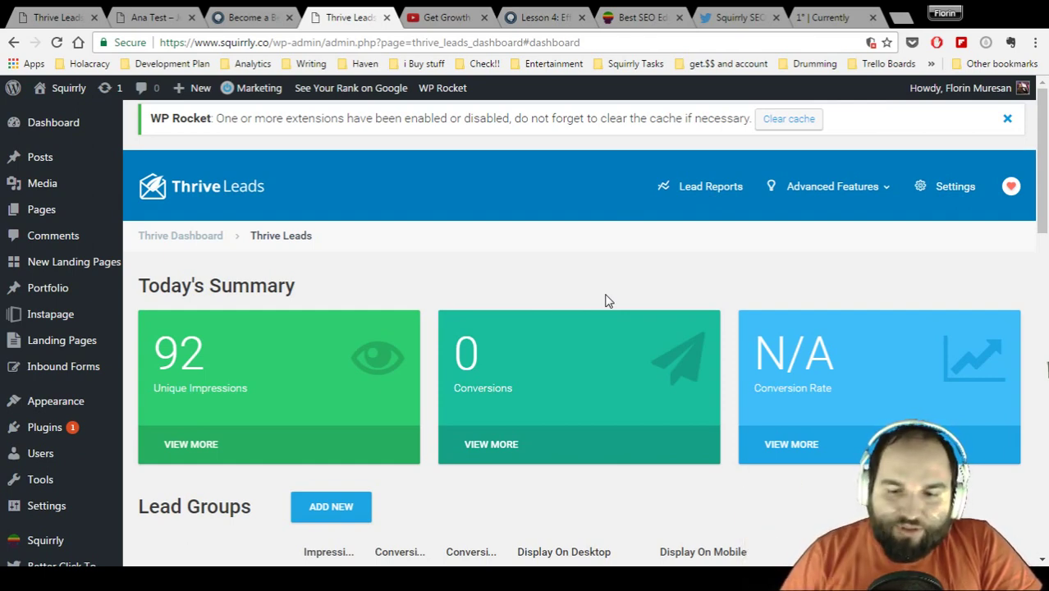
click(778, 456)
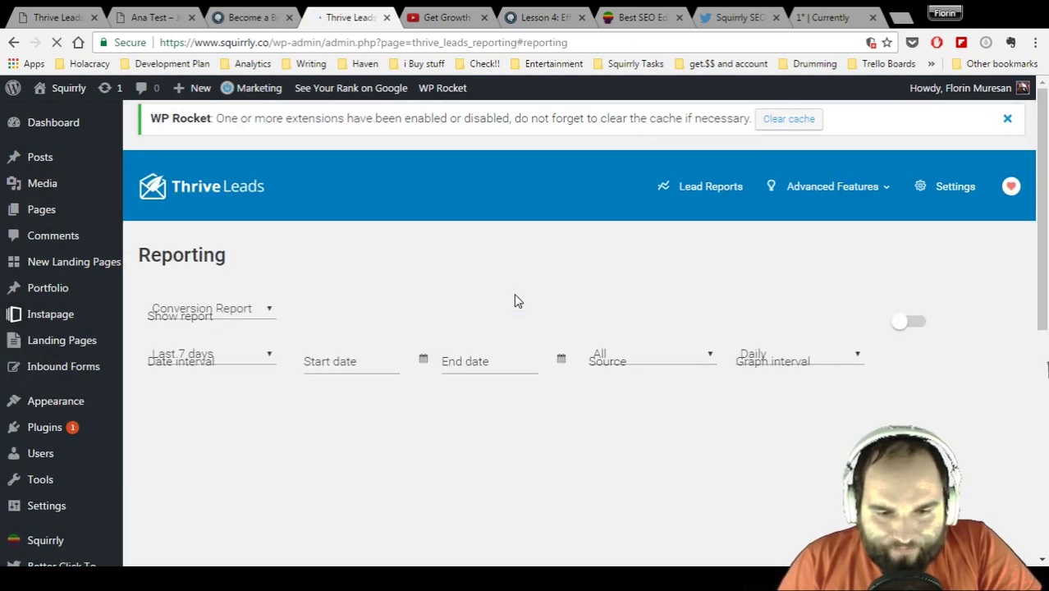
scroll(513, 293, down, 3)
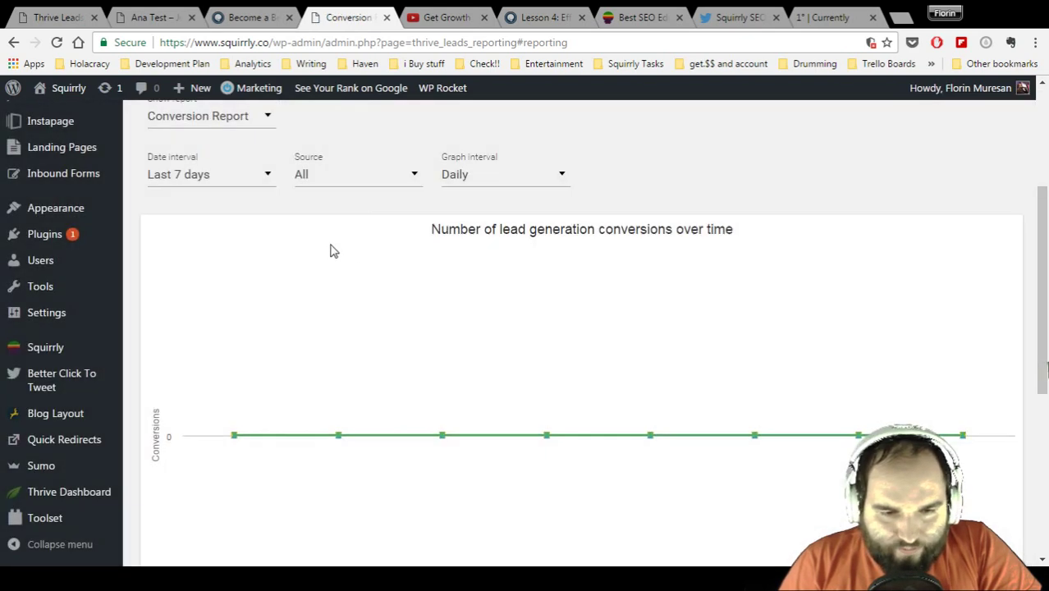
click(256, 183)
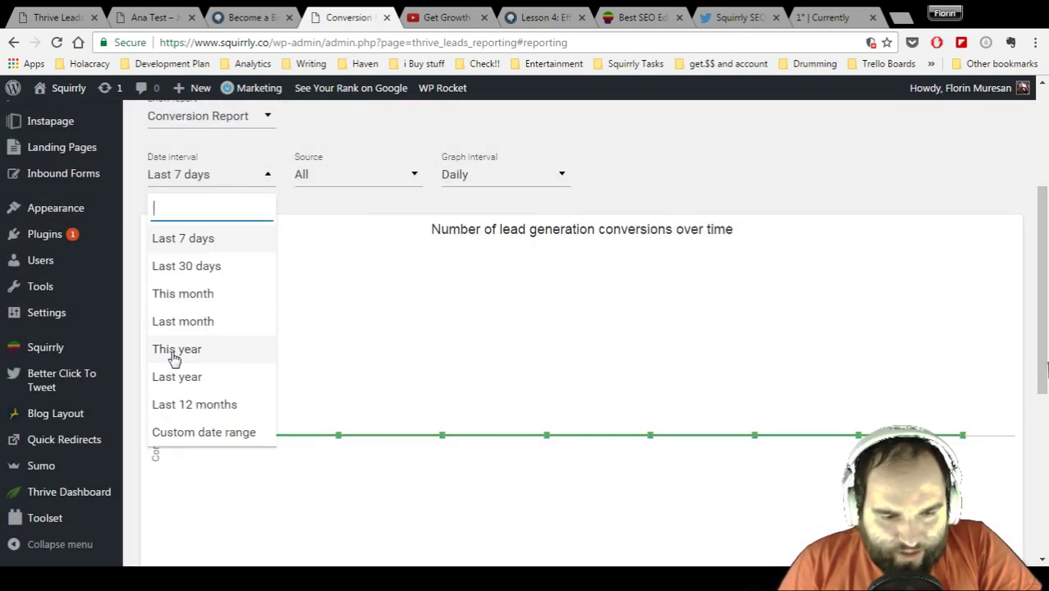
click(196, 375)
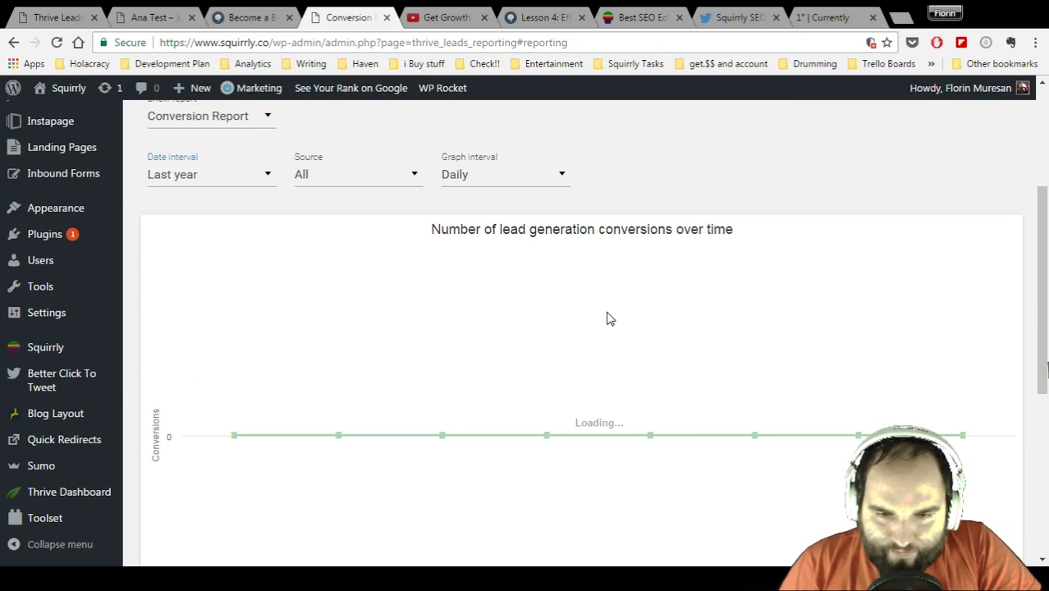
scroll(610, 318, down, 1)
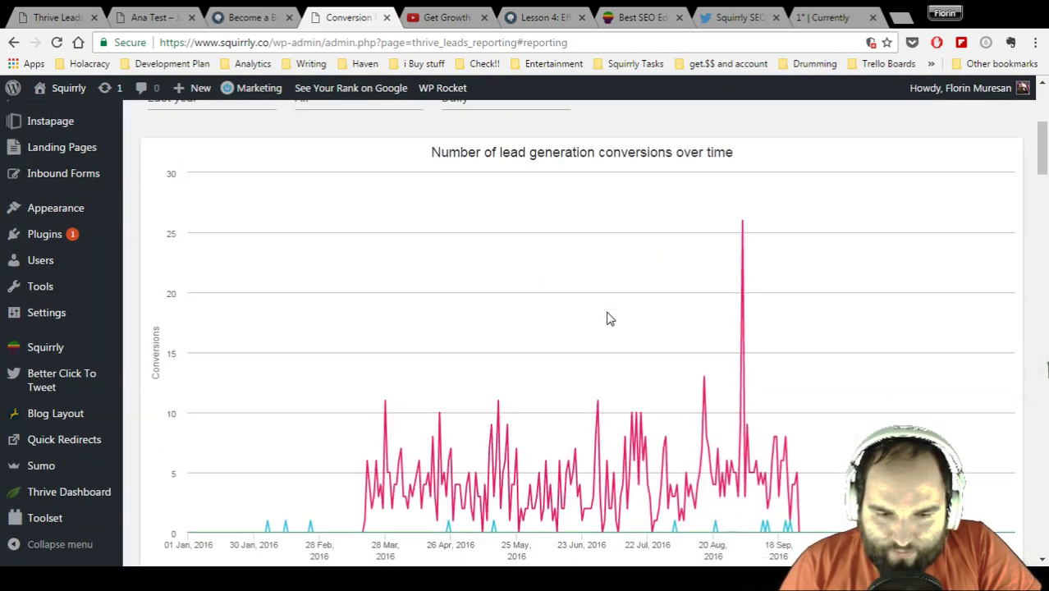
scroll(609, 318, down, 1)
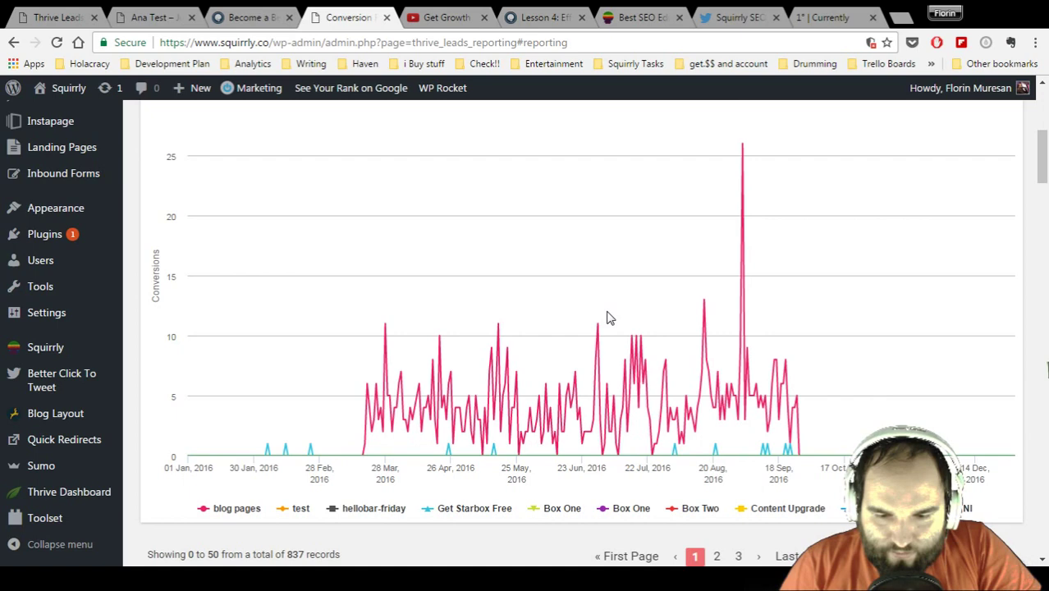
scroll(610, 318, up, 1)
mouse_move(742, 223)
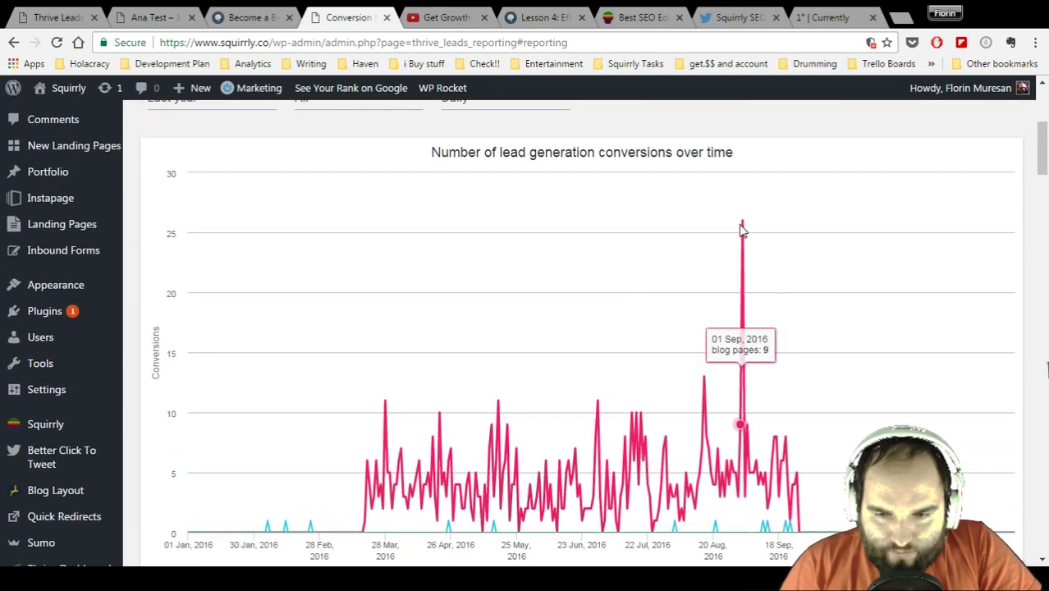
Step: Switch the report to Conversion Rate Report and review its chart and the first page of daily rates
scroll(742, 223, up, 3)
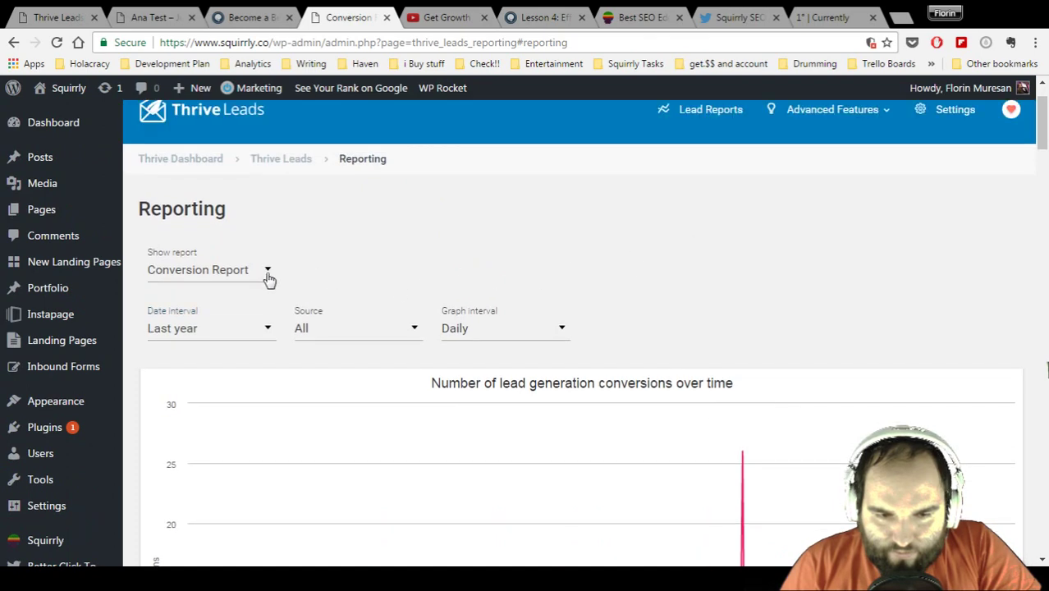
click(269, 278)
click(224, 373)
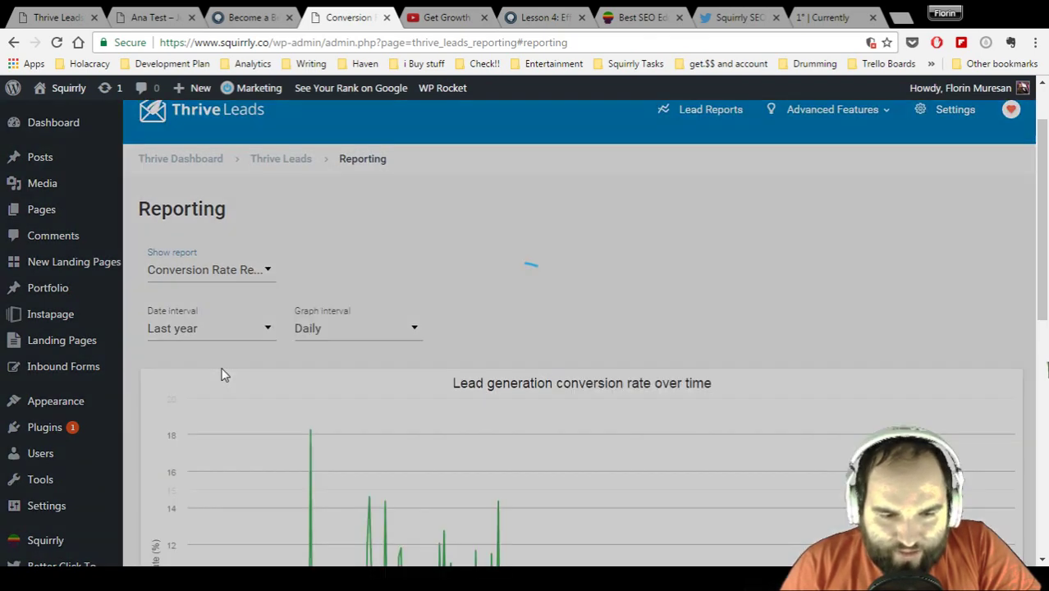
scroll(775, 251, down, 3)
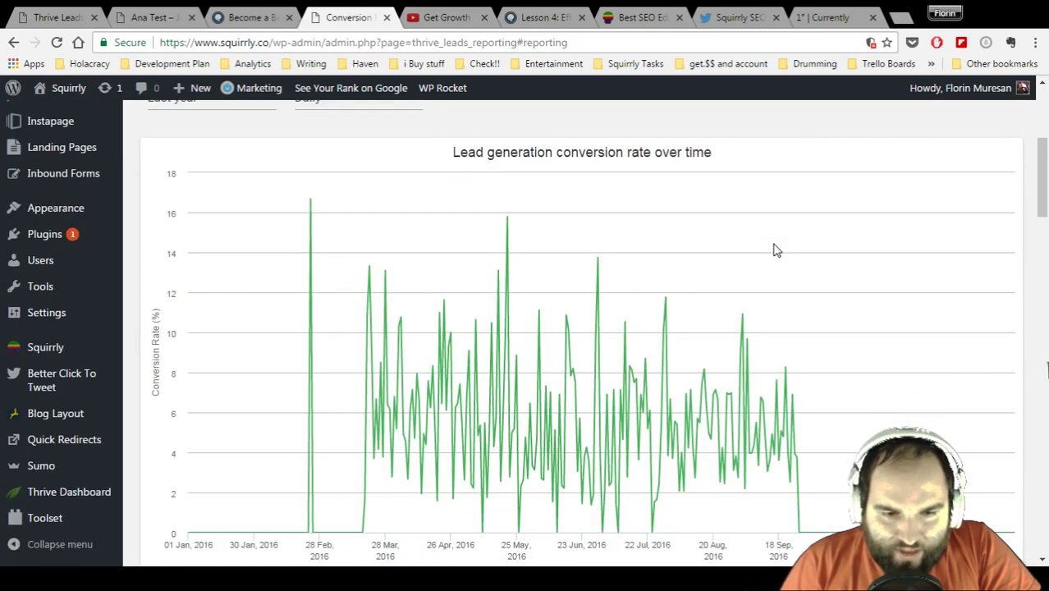
scroll(775, 250, down, 1)
scroll(775, 251, up, 1)
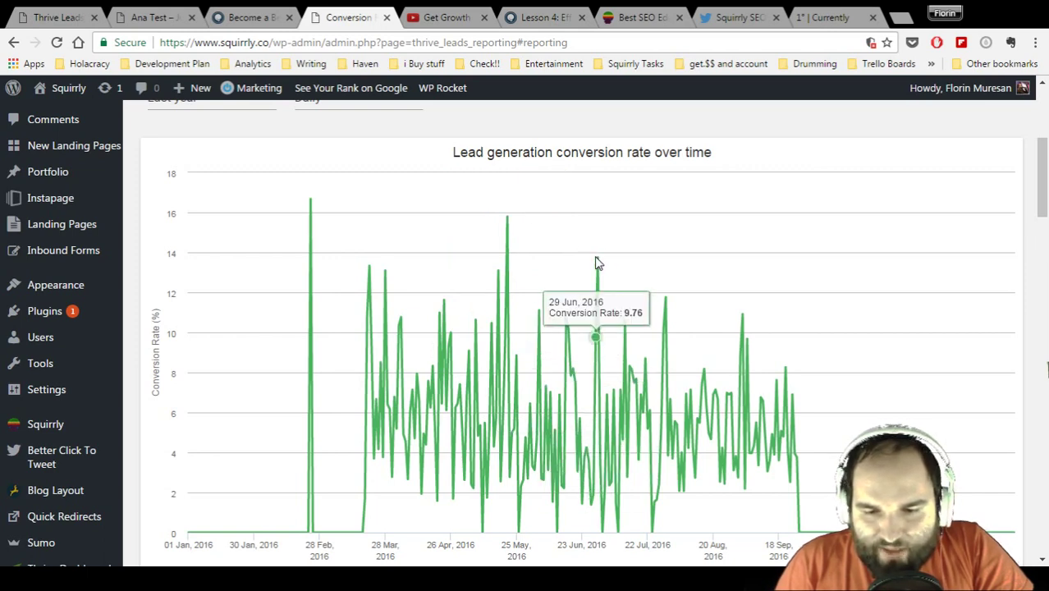
scroll(704, 262, down, 3)
scroll(704, 263, down, 7)
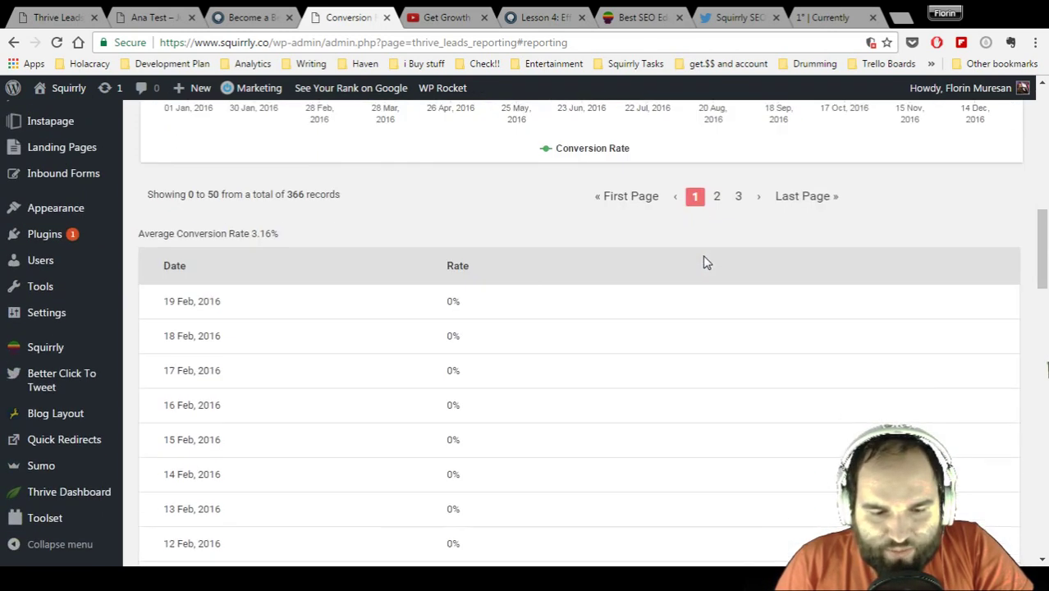
scroll(704, 262, down, 16)
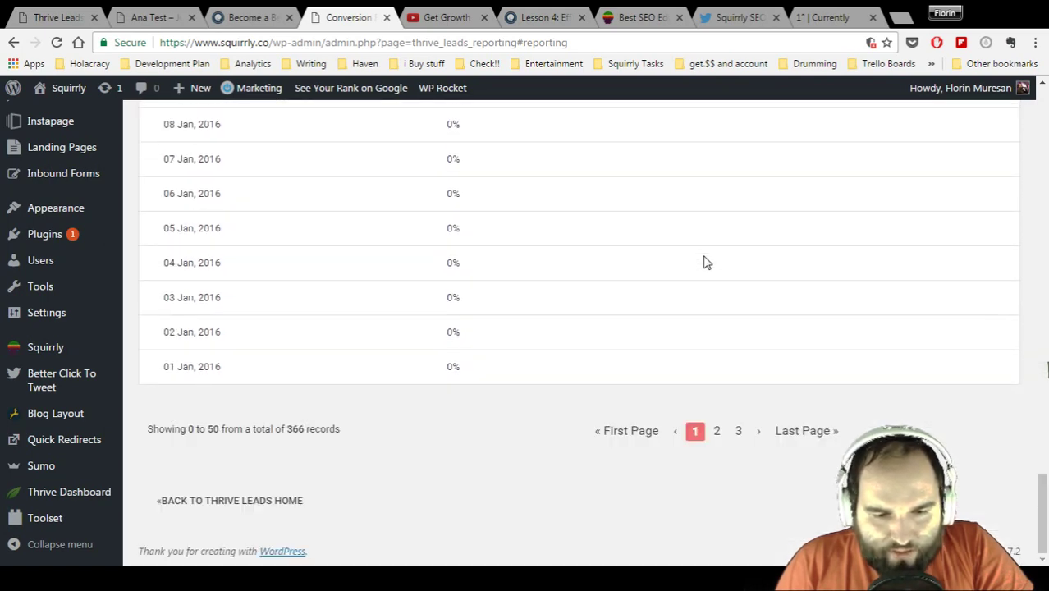
scroll(704, 262, up, 20)
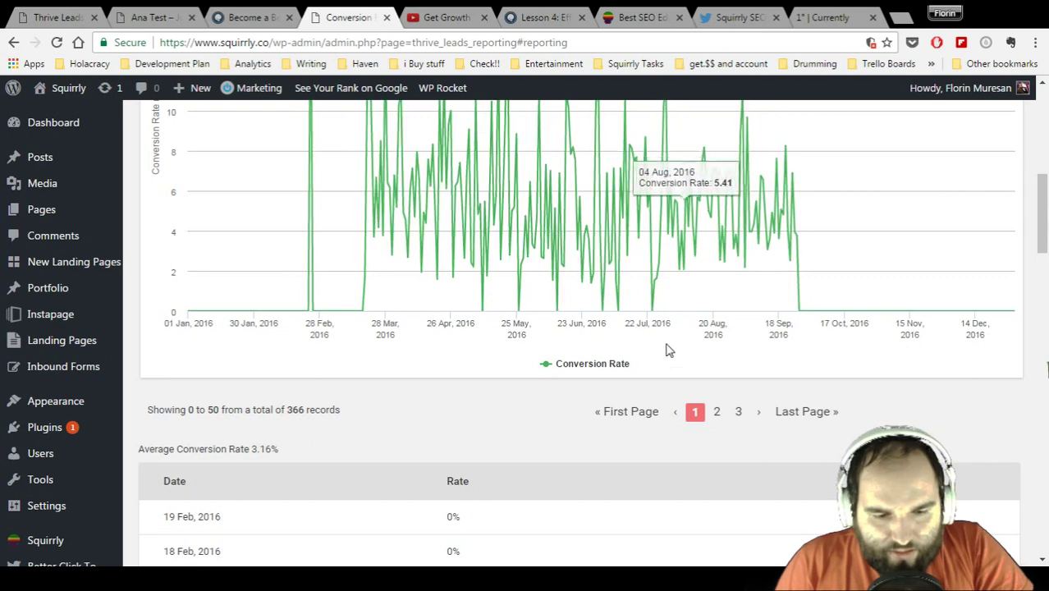
Step: Open page 2 of the daily conversion rate records and examine the April and March 2016 rates, highlighting the April rows
scroll(665, 353, down, 2)
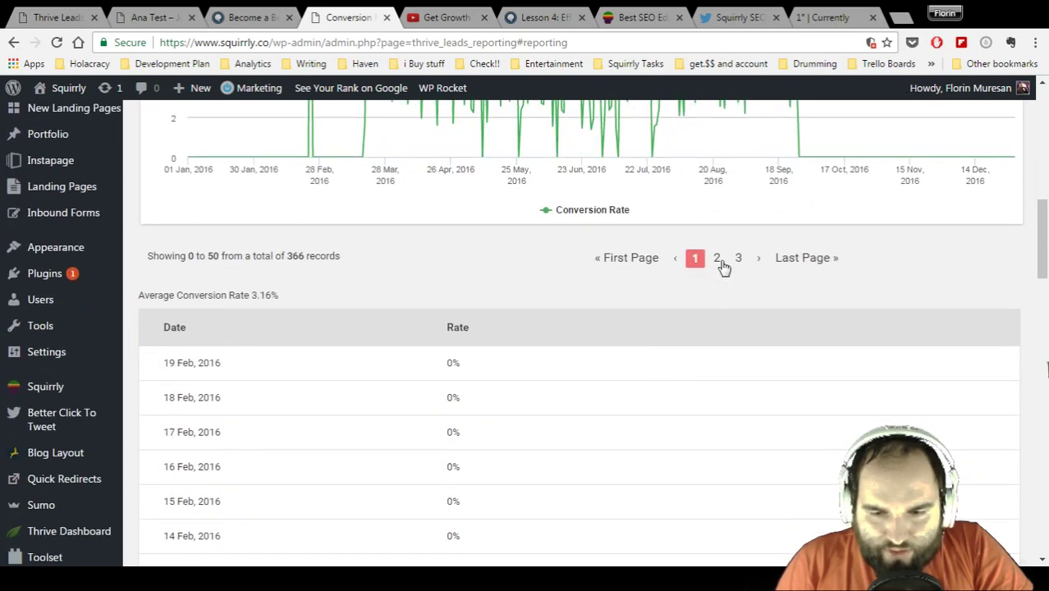
click(718, 259)
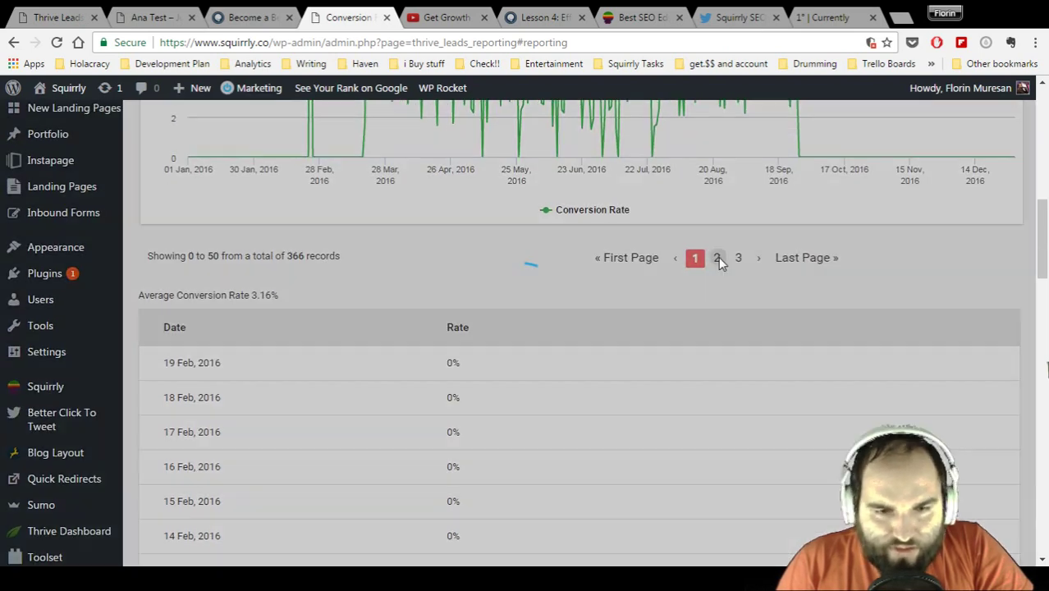
scroll(640, 322, down, 2)
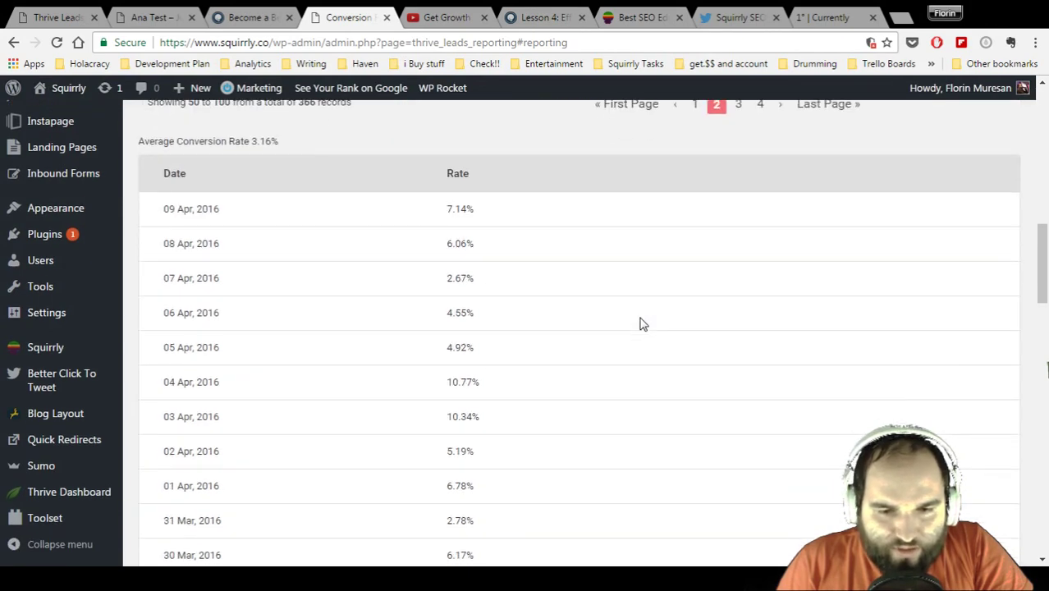
drag(190, 208, 564, 480)
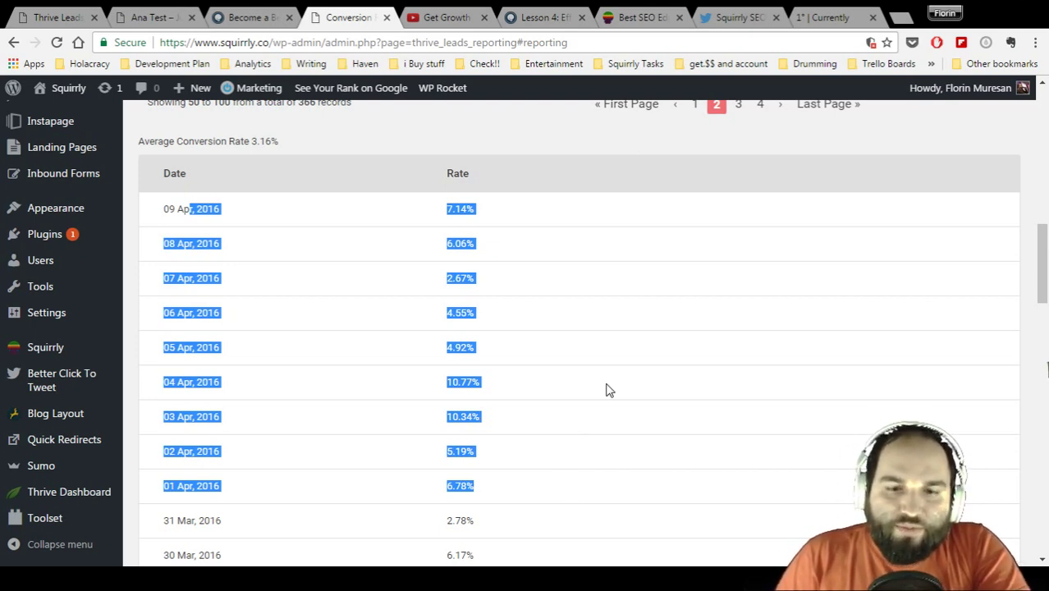
scroll(599, 386, down, 1)
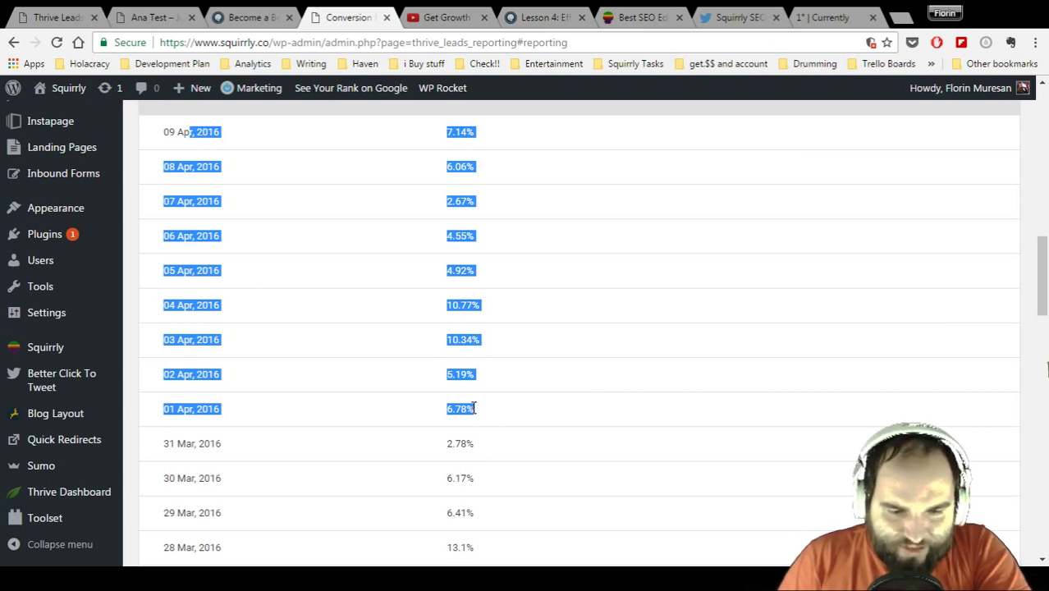
scroll(528, 410, down, 2)
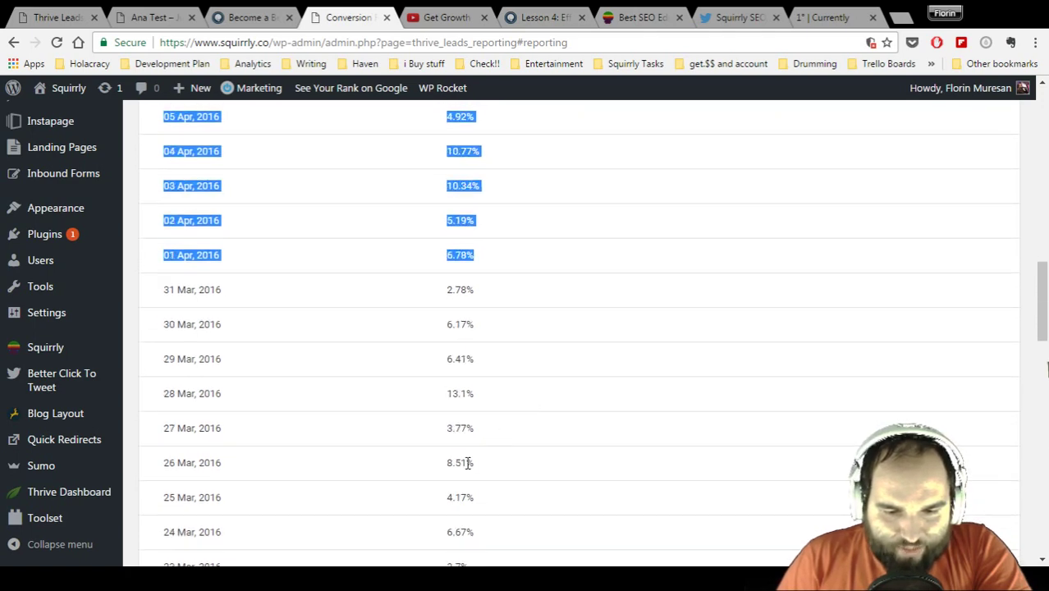
scroll(497, 491, down, 1)
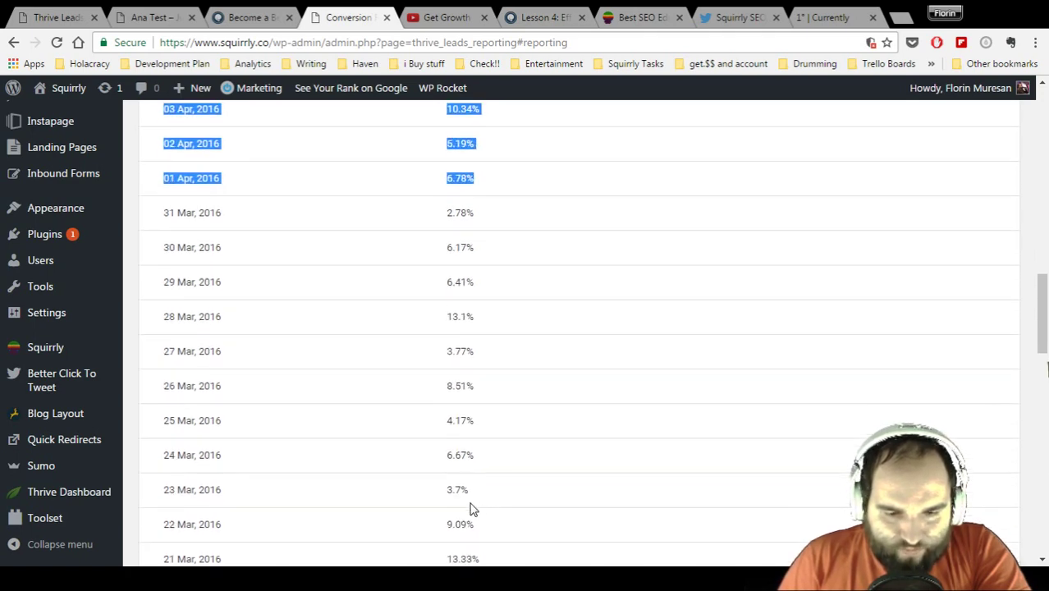
scroll(472, 506, down, 1)
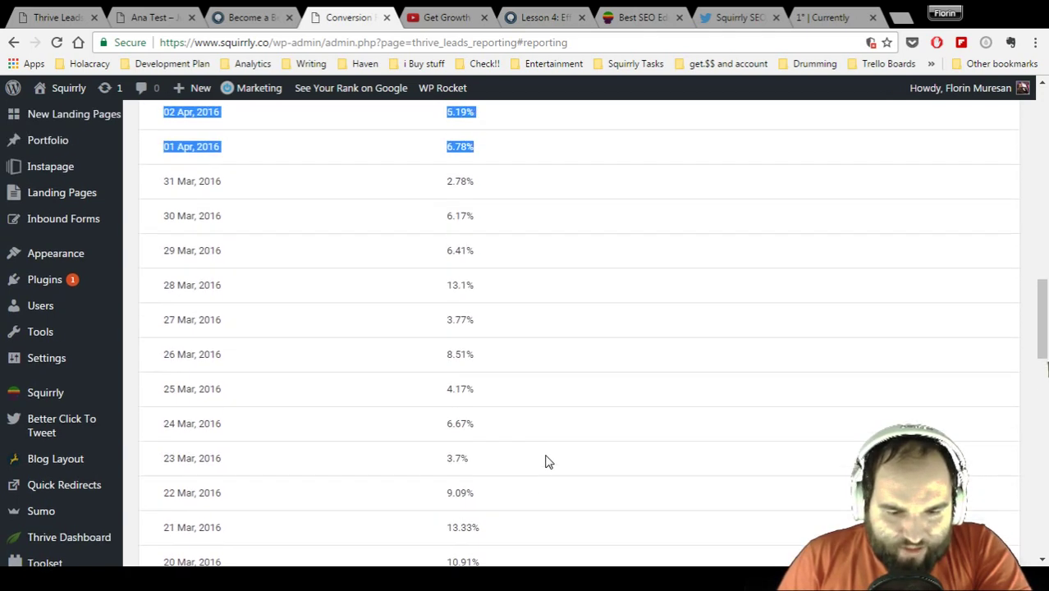
Step: Open page 3 of the daily conversion rate records, examine the May and April 2016 rates and return to the chart
scroll(548, 462, up, 5)
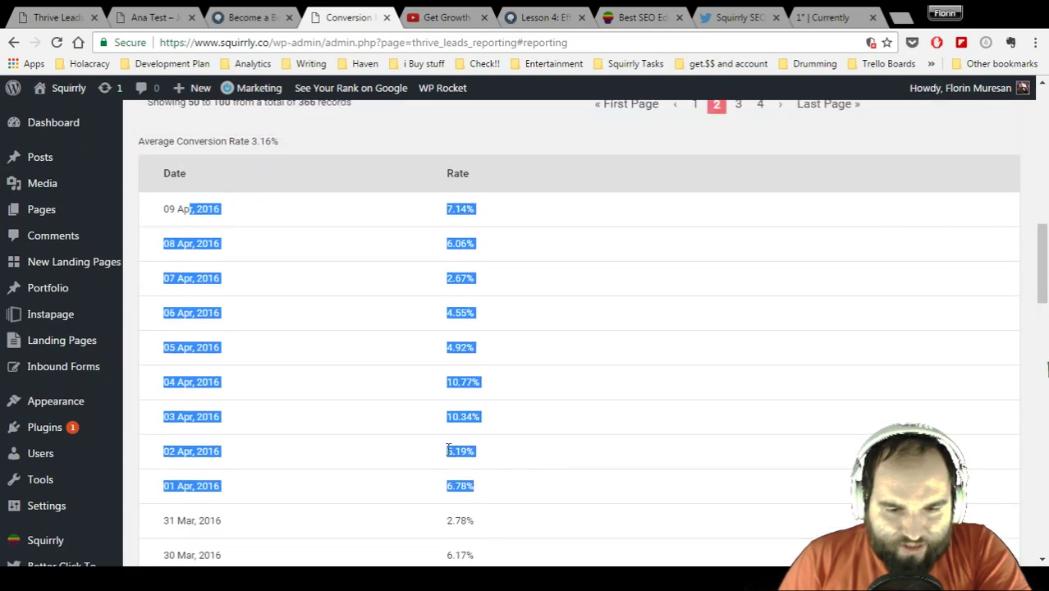
scroll(711, 309, up, 1)
click(739, 187)
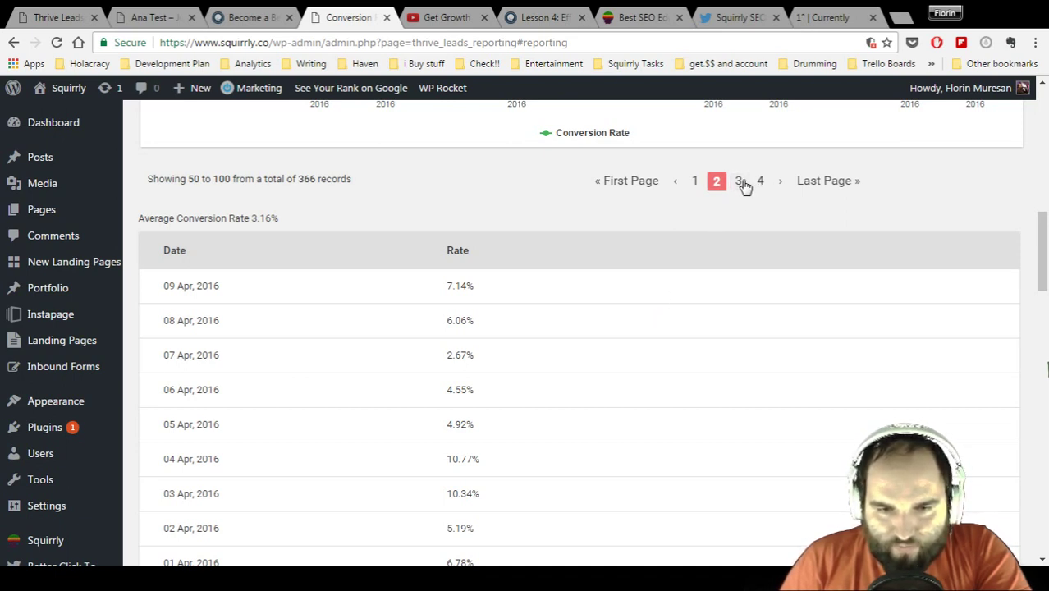
click(740, 182)
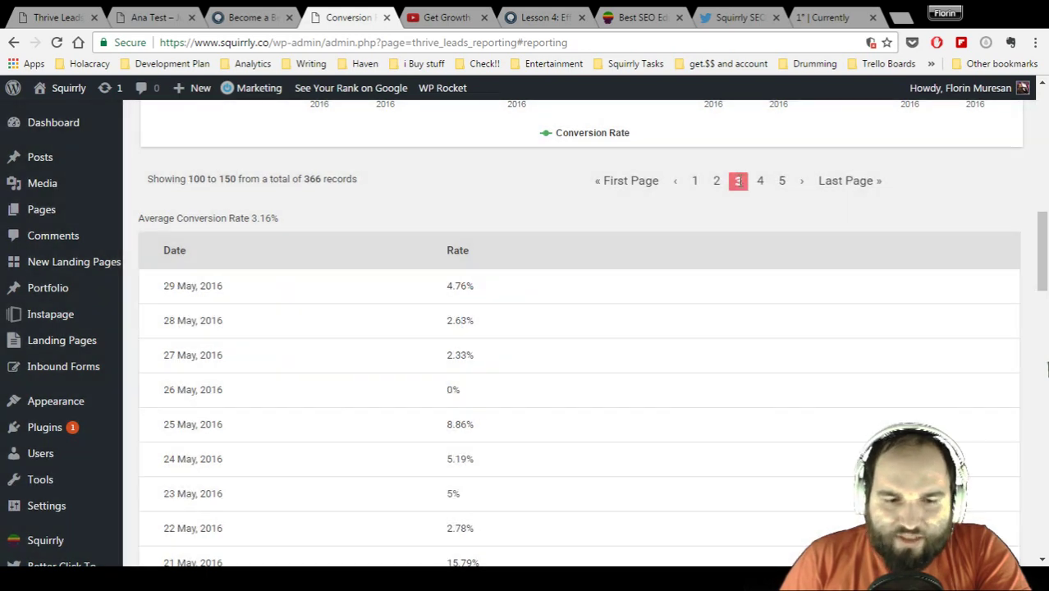
scroll(574, 306, down, 2)
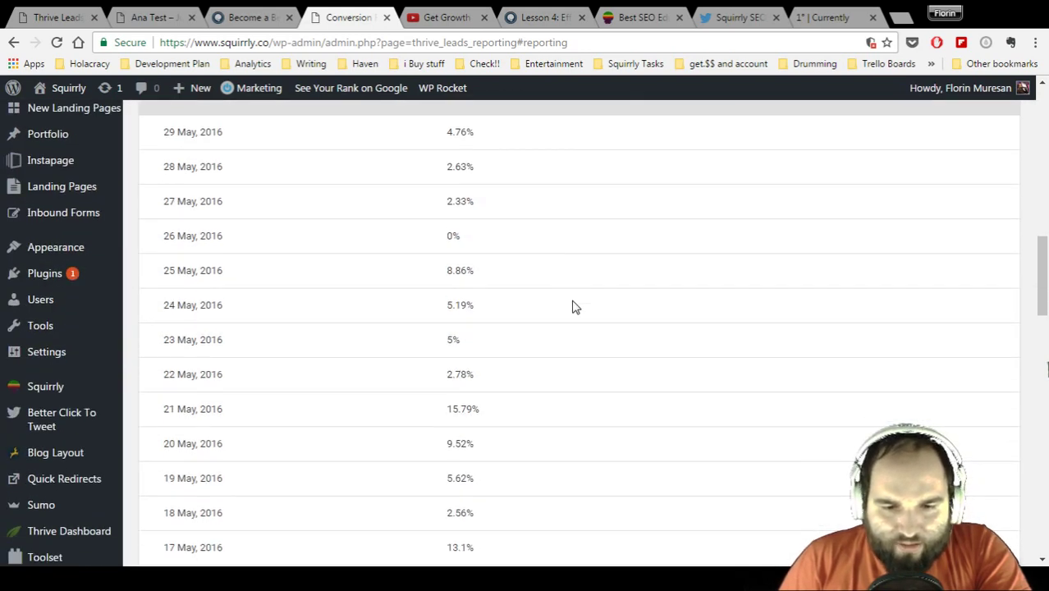
scroll(574, 306, down, 2)
scroll(574, 307, down, 7)
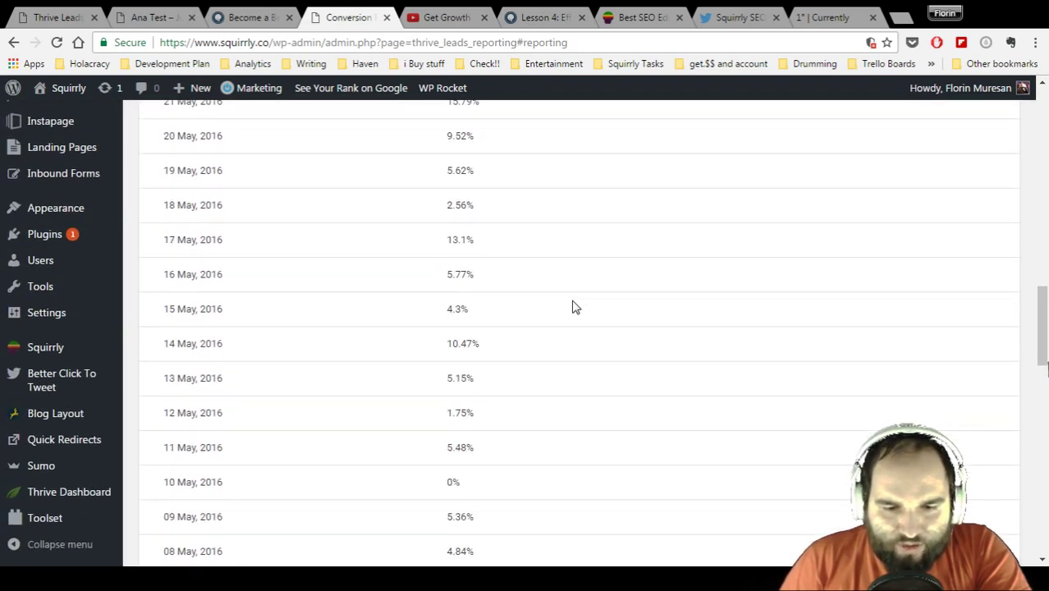
scroll(574, 307, down, 10)
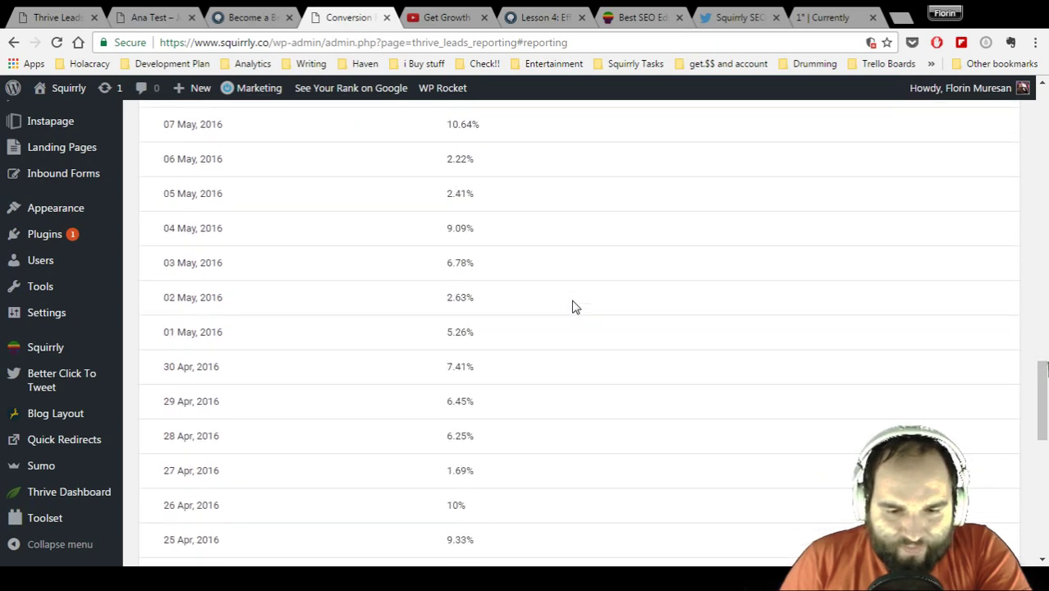
scroll(574, 307, up, 20)
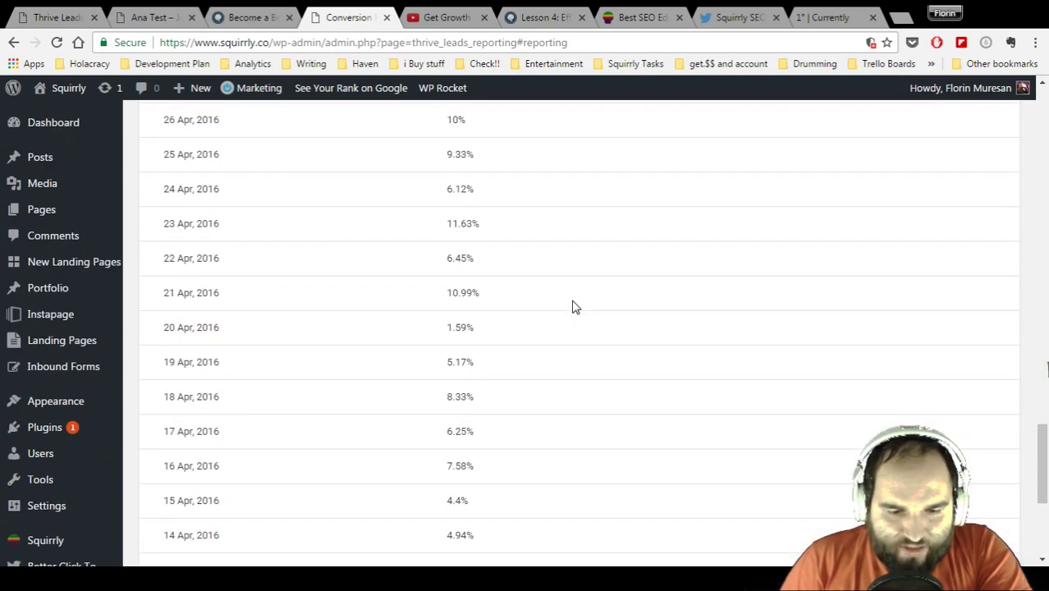
scroll(575, 307, up, 5)
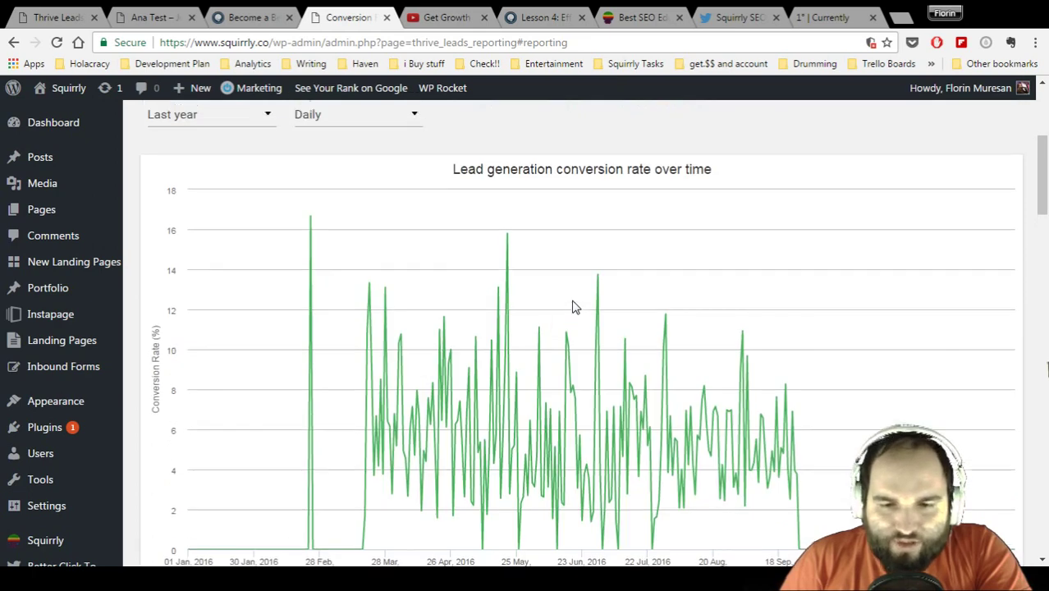
Step: Return to the Thrive Leads dashboard and expand the blog pages lead group to compare its opt-in form types' conversion rates
click(275, 235)
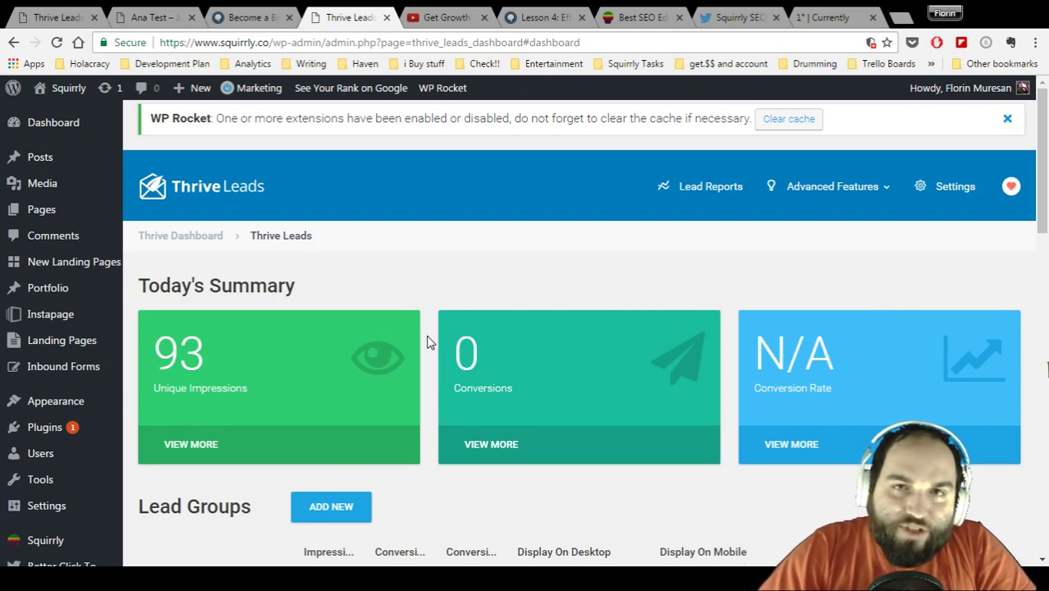
scroll(428, 342, down, 5)
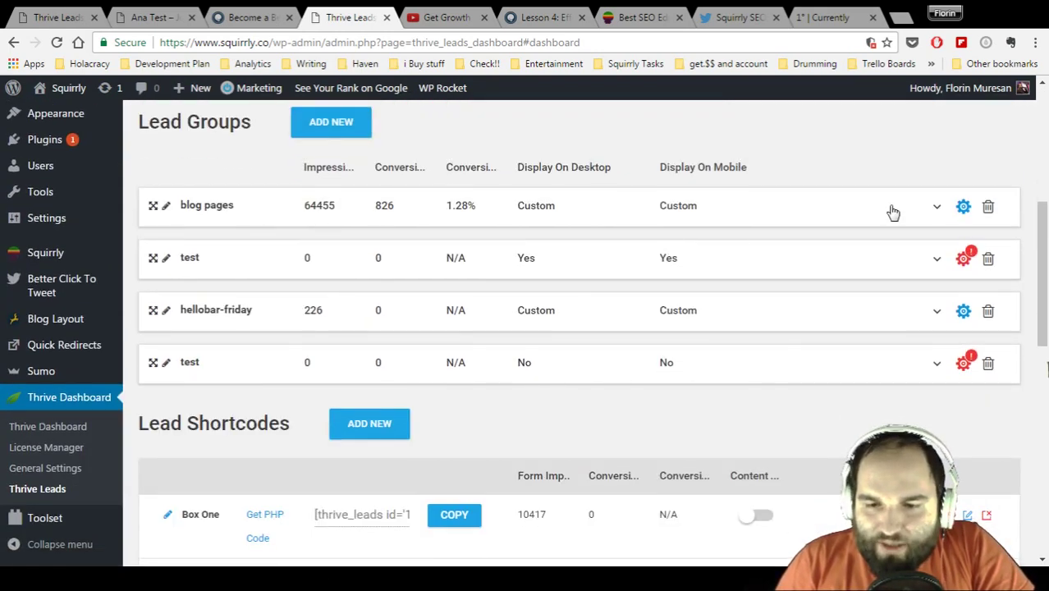
click(936, 210)
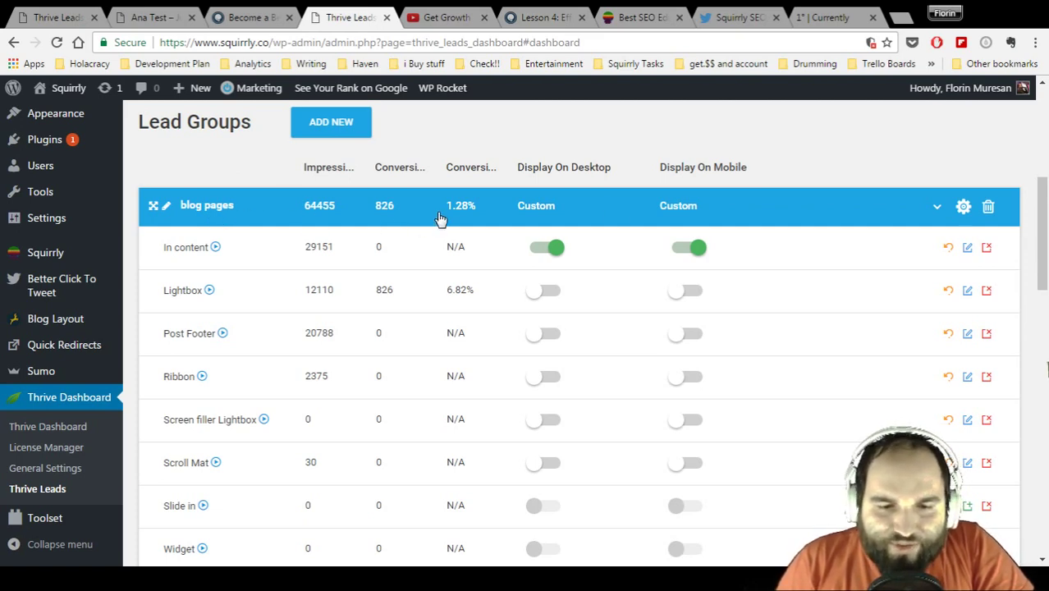
scroll(455, 215, down, 1)
scroll(455, 215, down, 1)
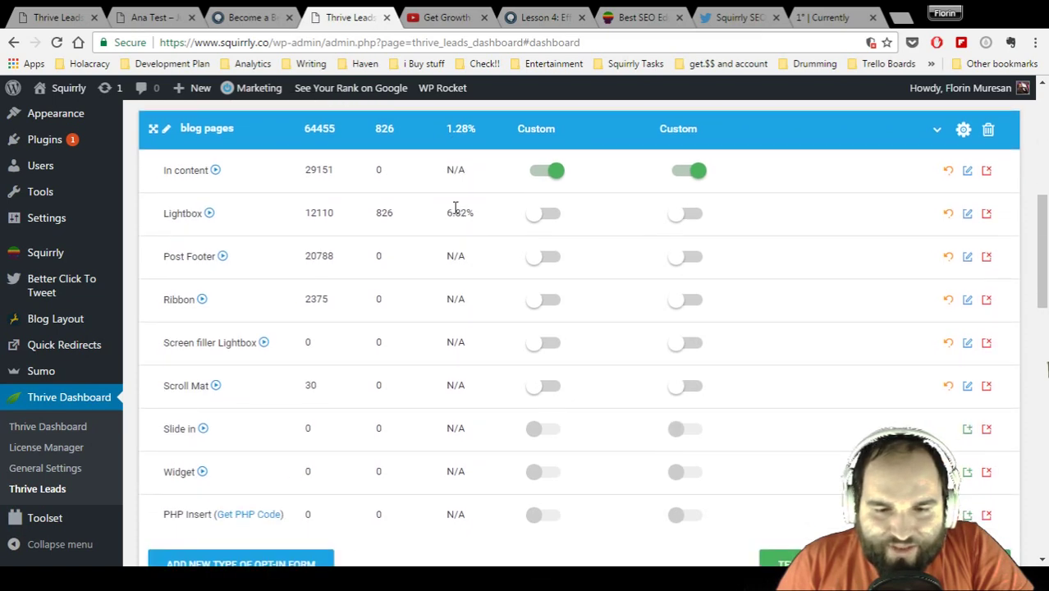
Step: Open the Lesson 4 article and examine its in-content opt-in form, highlighting the headline "Wake up with new leads from the content you publish."
scroll(456, 208, up, 2)
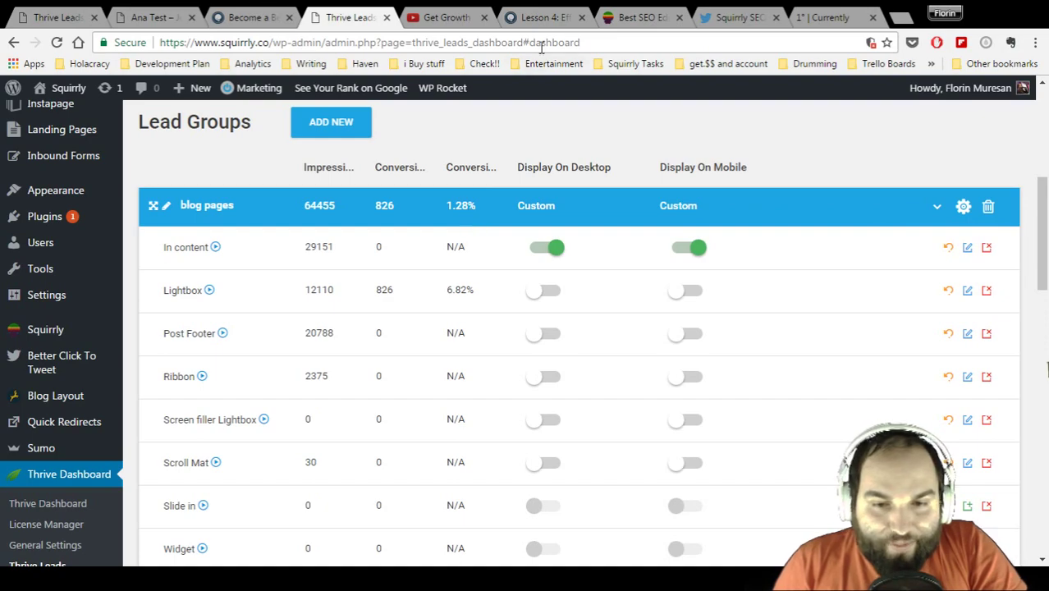
click(538, 18)
scroll(515, 254, down, 8)
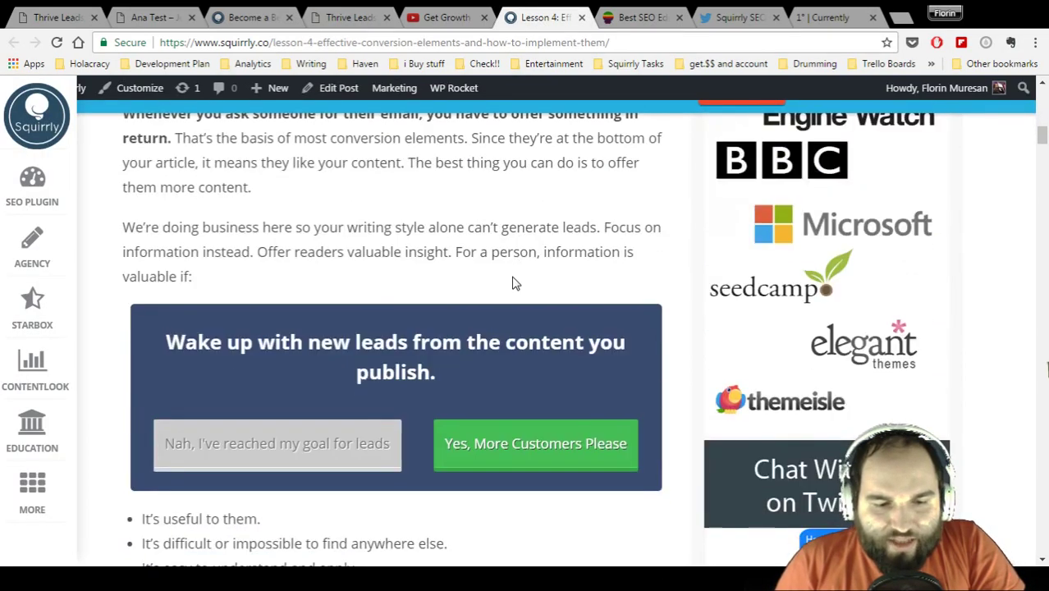
drag(167, 340, 515, 383)
scroll(516, 391, down, 1)
click(470, 276)
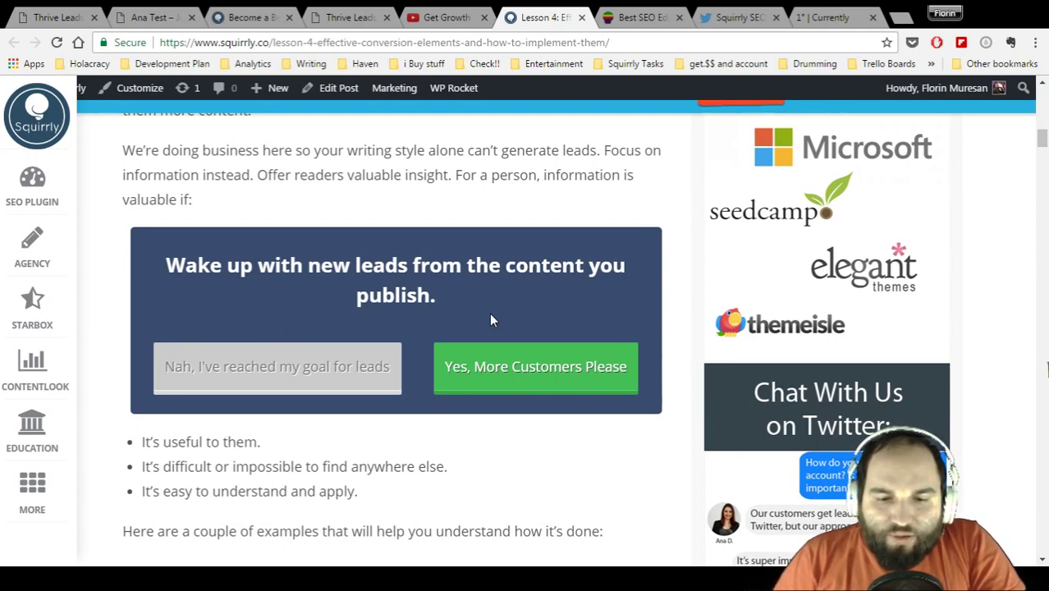
scroll(489, 313, up, 1)
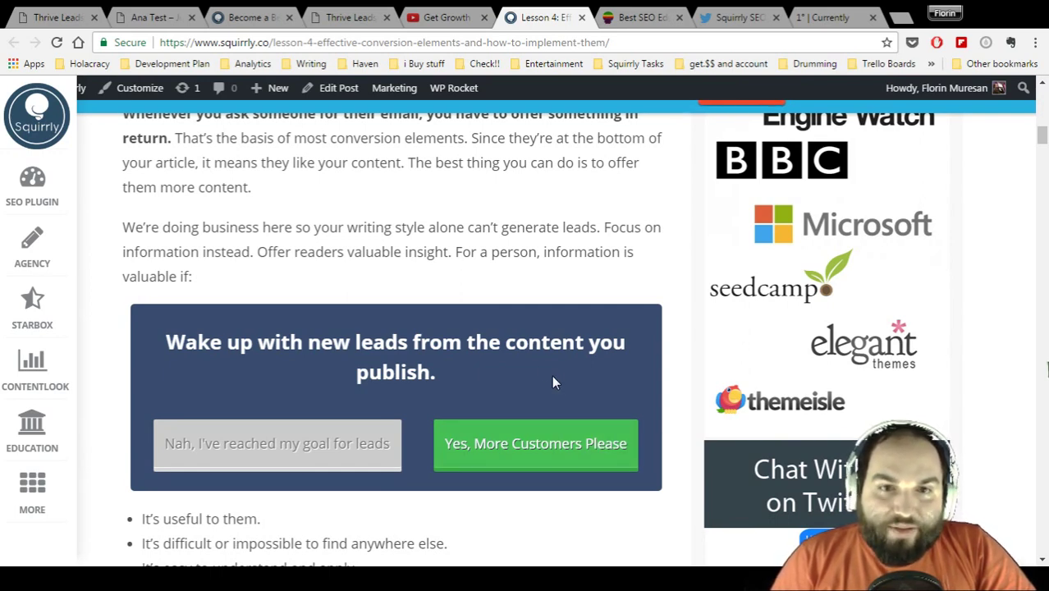
Step: Highlight the blog pages group's conversion rate on the Thrive Leads dashboard and compare it with the article's two-choice opt-in form
click(315, 16)
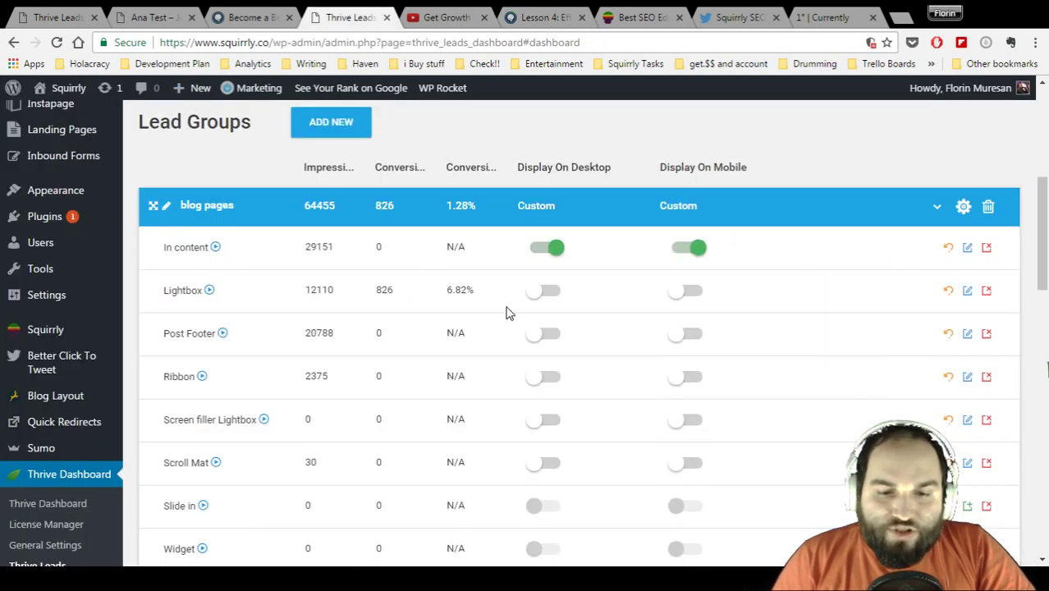
drag(471, 207, 445, 206)
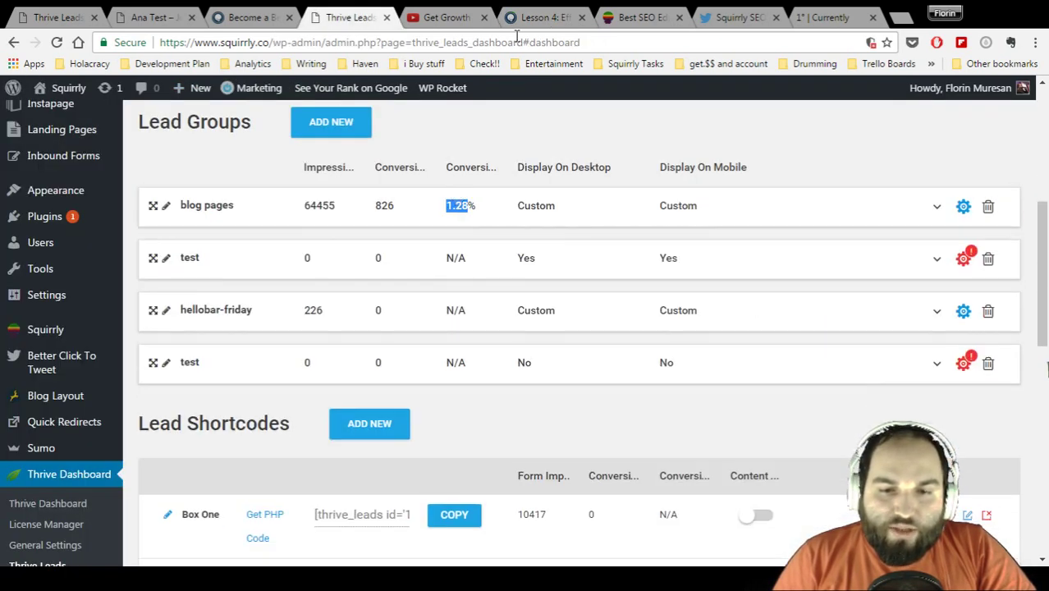
click(479, 206)
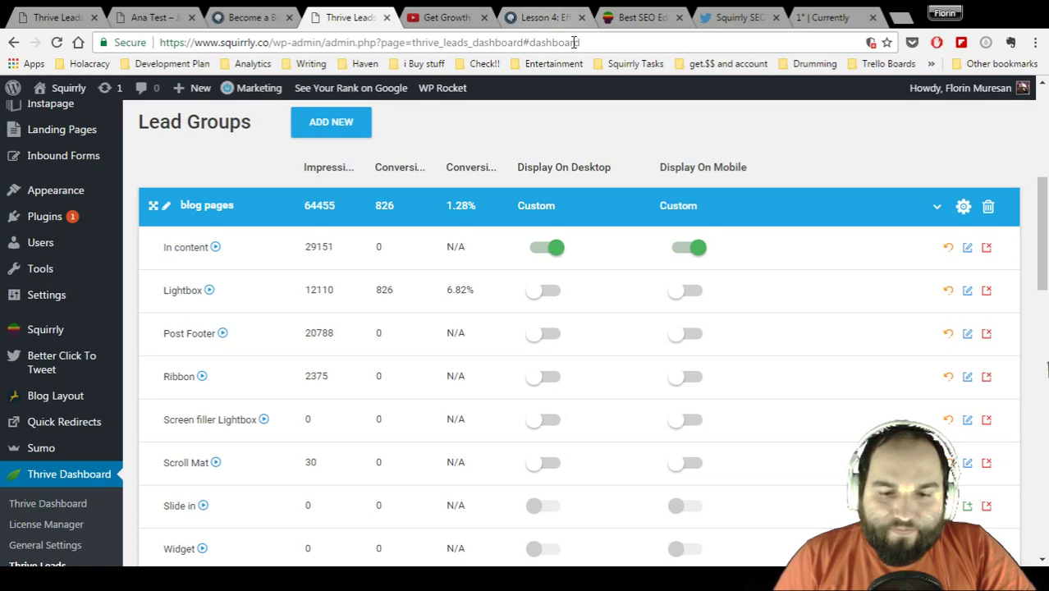
click(522, 13)
scroll(357, 379, down, 1)
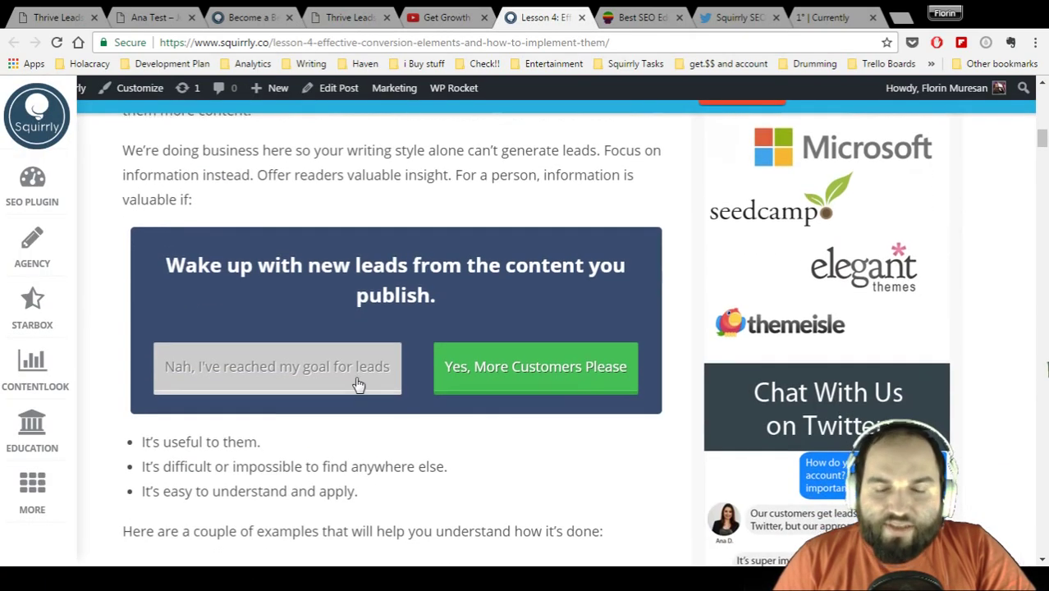
scroll(357, 384, up, 1)
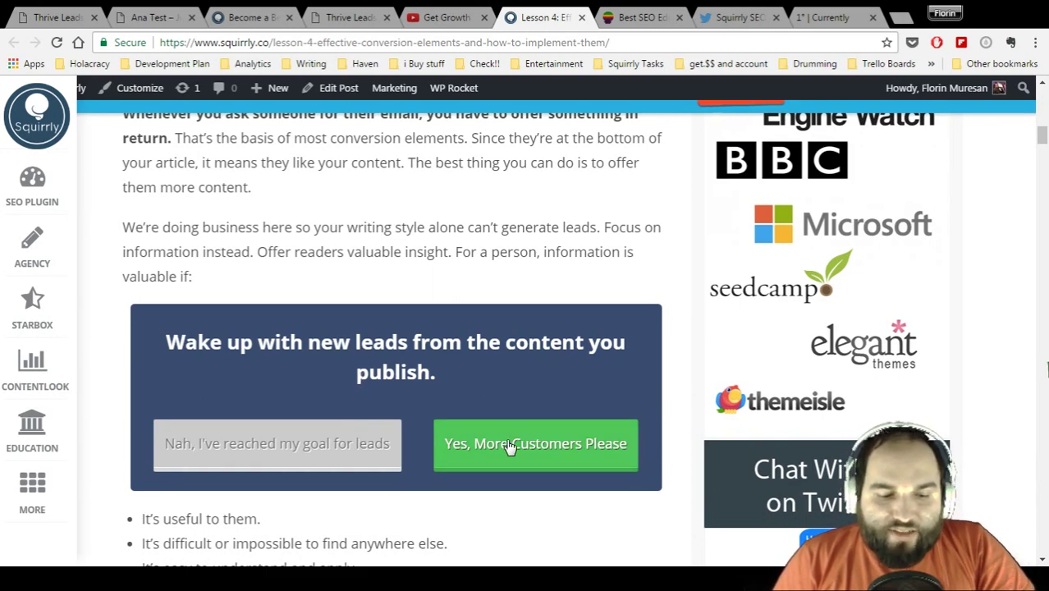
Step: Compare the Lightbox and Post Footer rows in the blog pages group, highlighting the Lightbox conversion rate and both impression figures
click(333, 17)
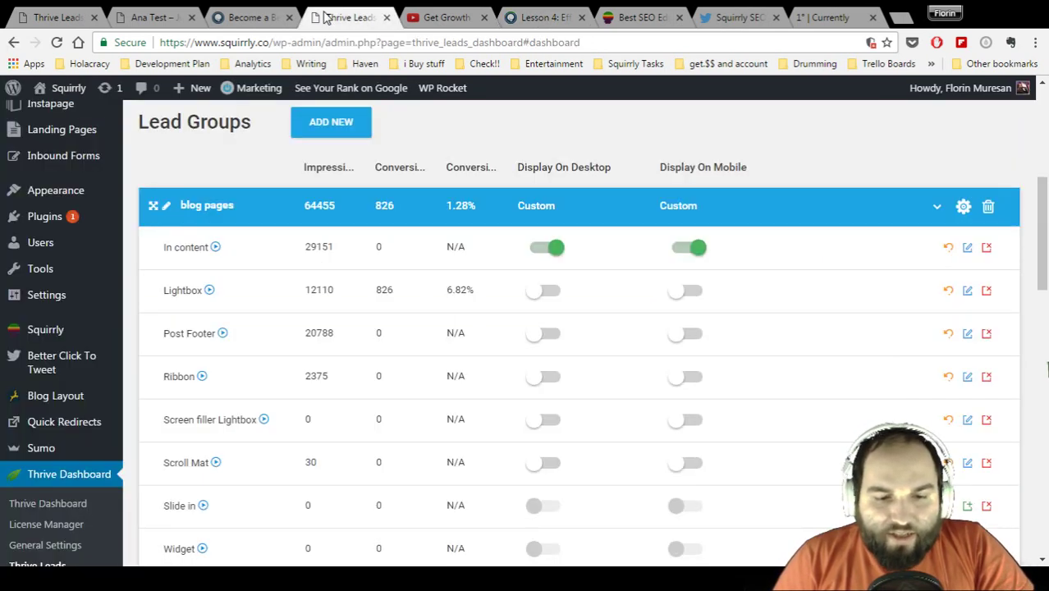
scroll(447, 270, down, 1)
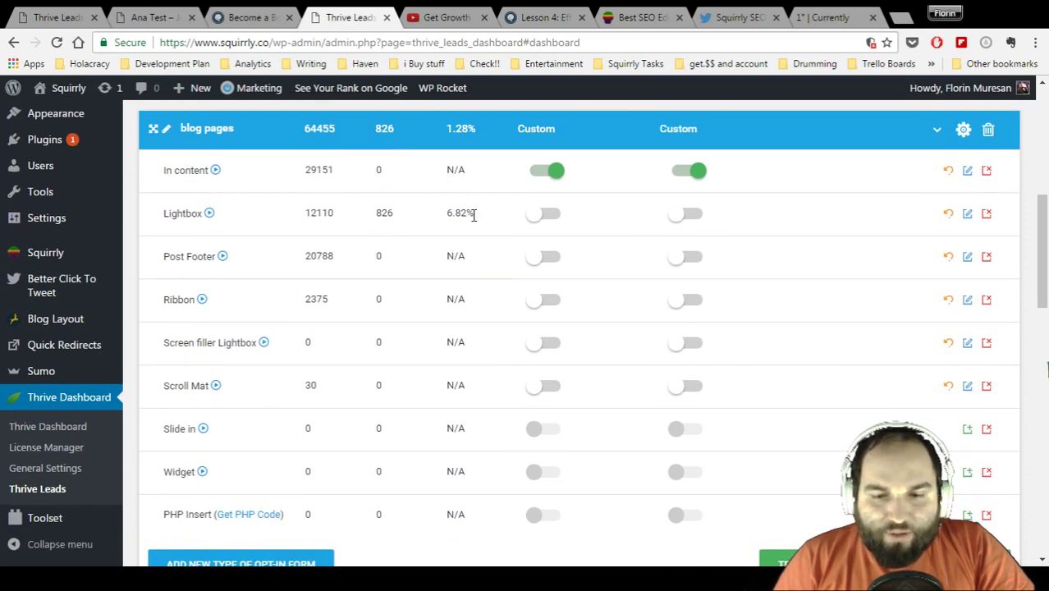
drag(442, 217, 475, 212)
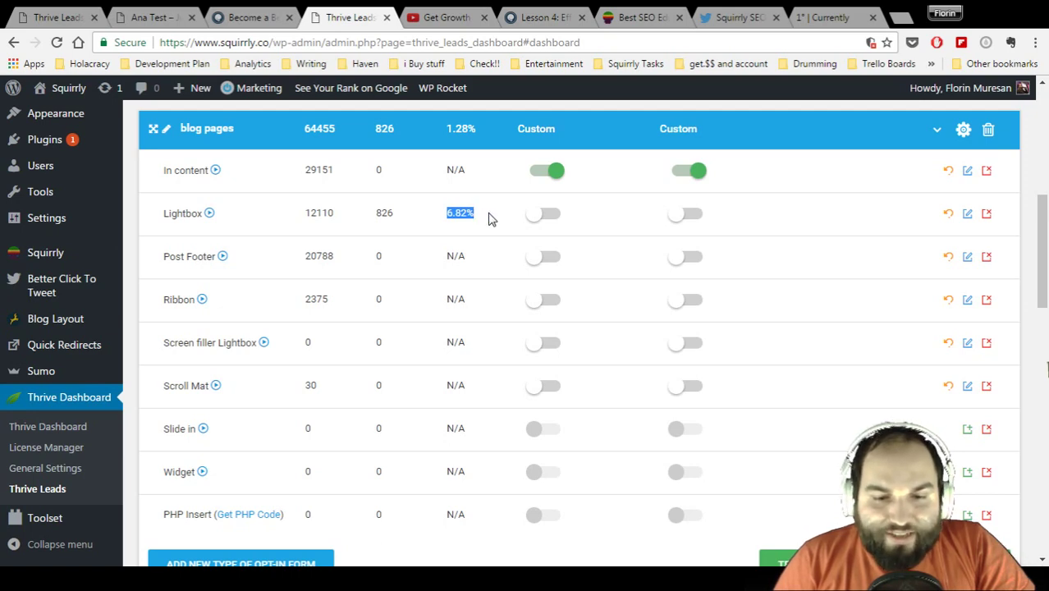
drag(335, 213, 300, 220)
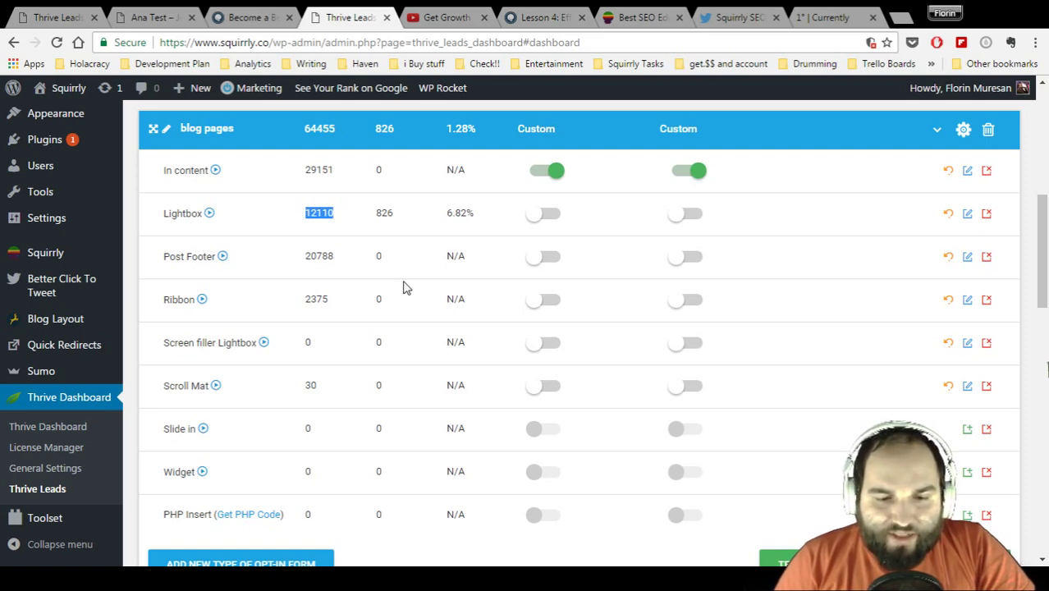
click(319, 257)
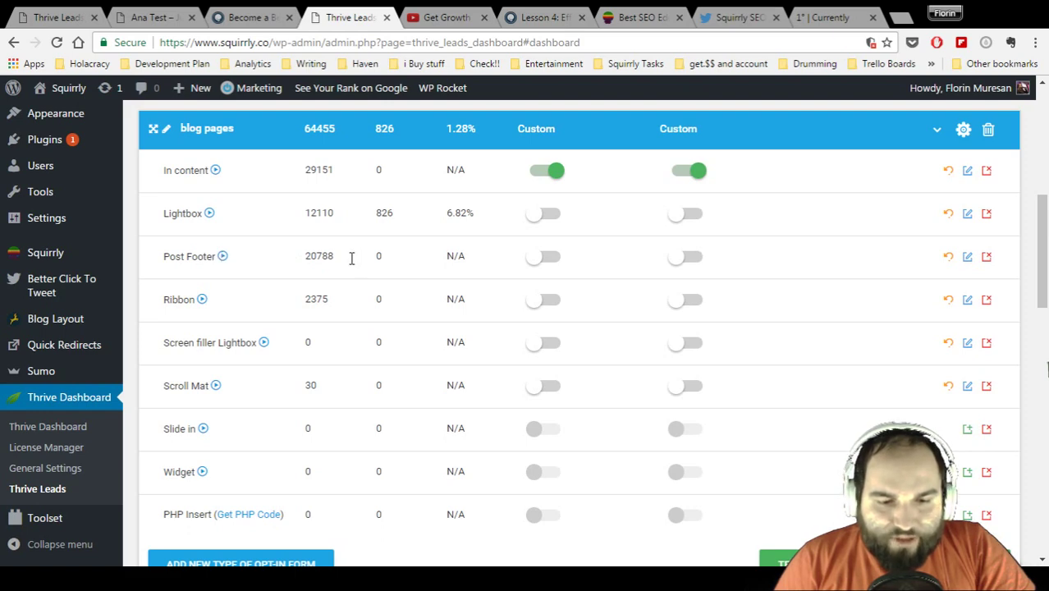
drag(351, 255, 305, 261)
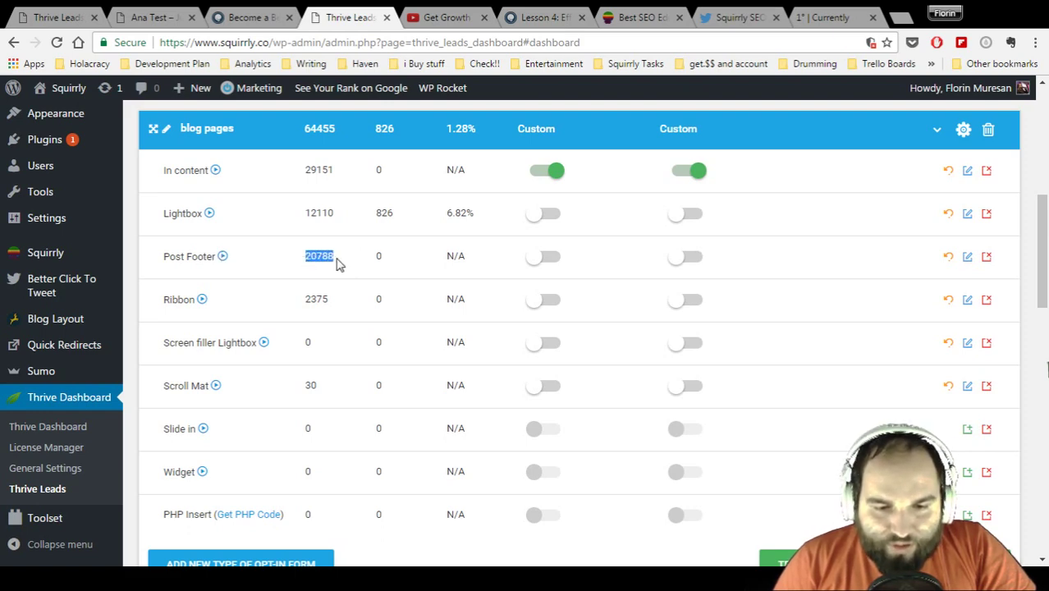
click(381, 254)
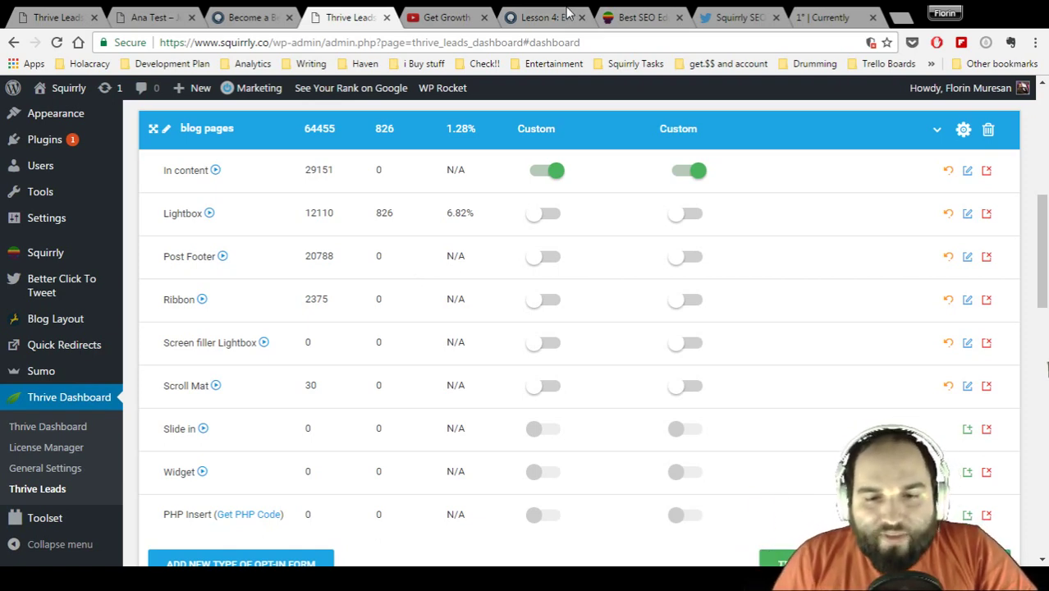
Step: Revisit the article's in-content form and review the full list of opt-in form types in the blog pages group
click(545, 18)
scroll(563, 238, down, 2)
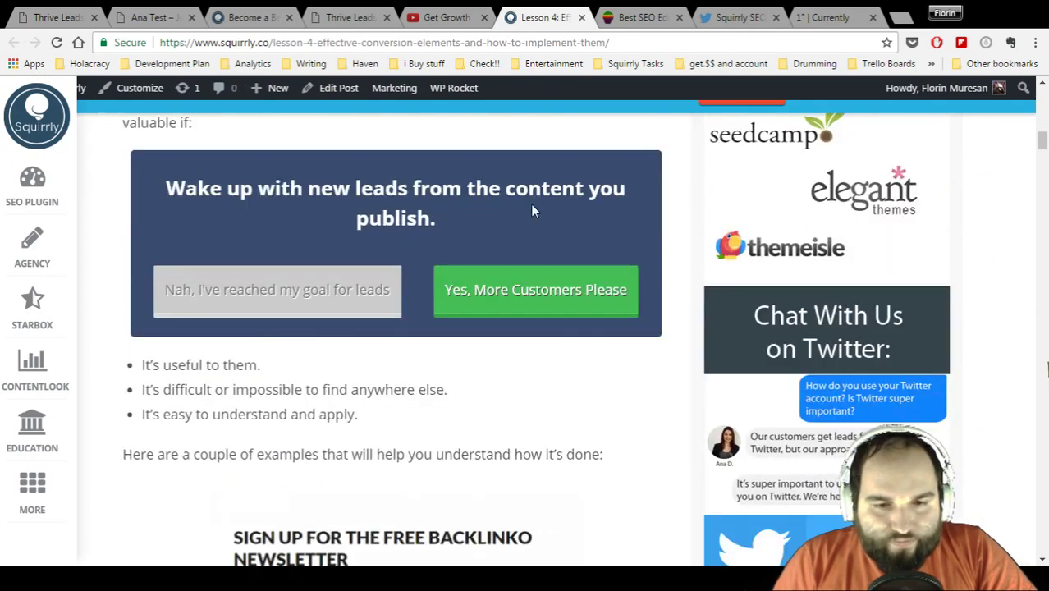
click(344, 16)
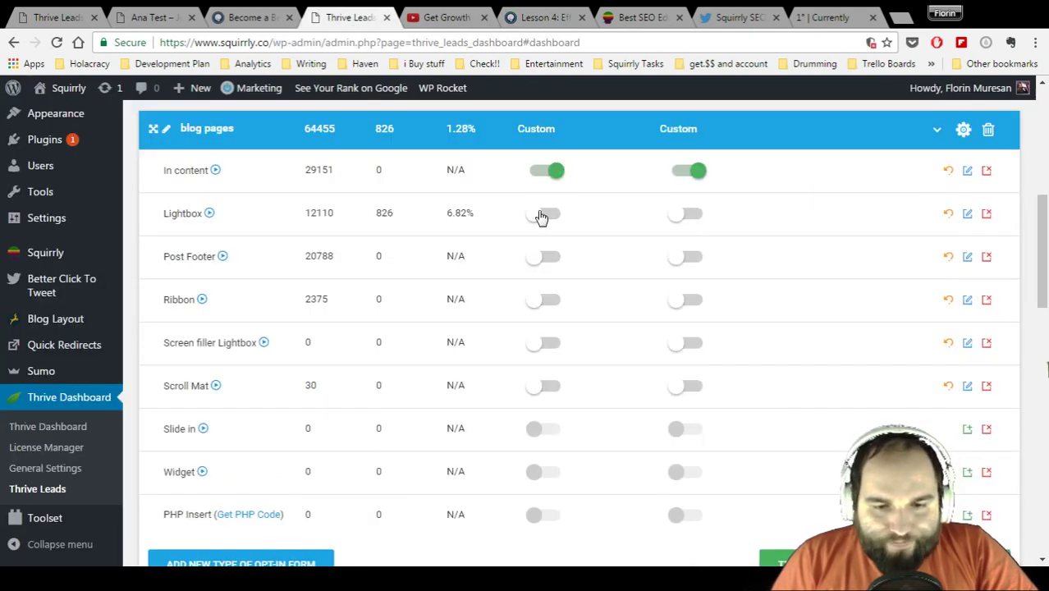
scroll(432, 208, down, 1)
scroll(432, 208, down, 1)
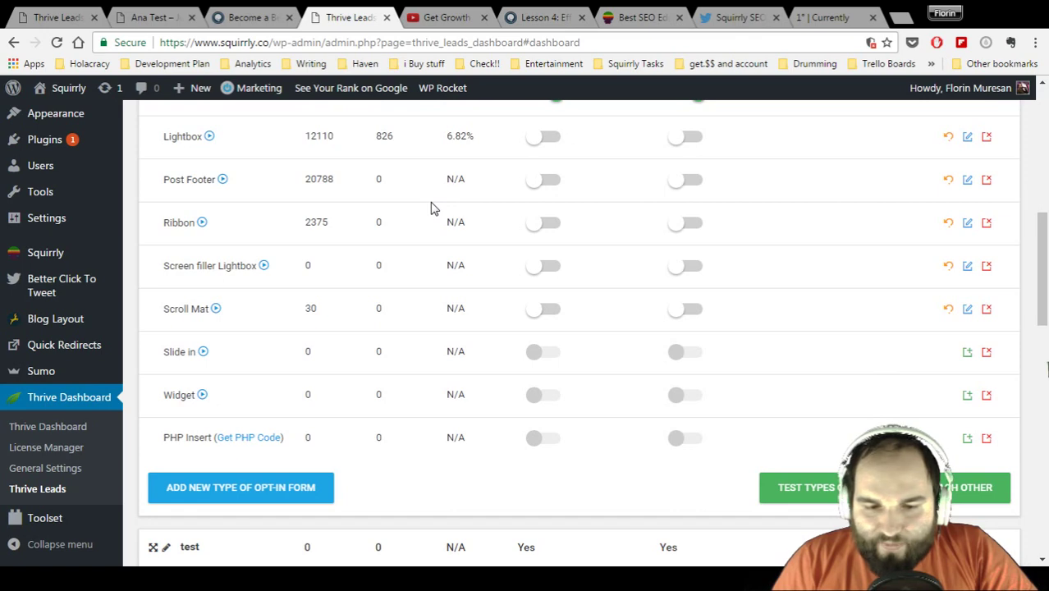
scroll(432, 208, up, 2)
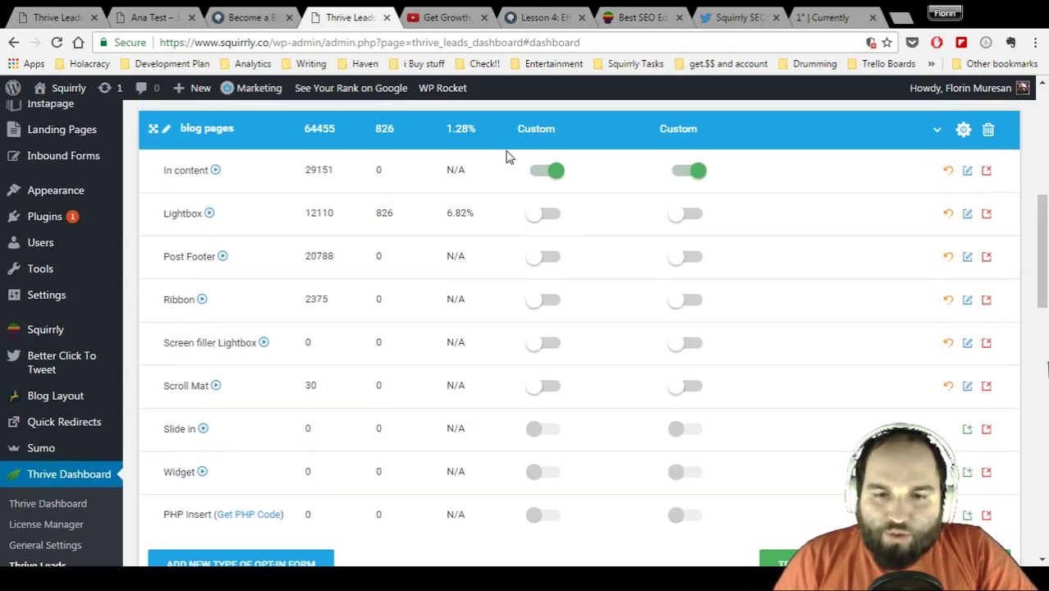
Step: Open the Education Cloud landing page and examine its email opt-in form with the free invite offer
click(632, 17)
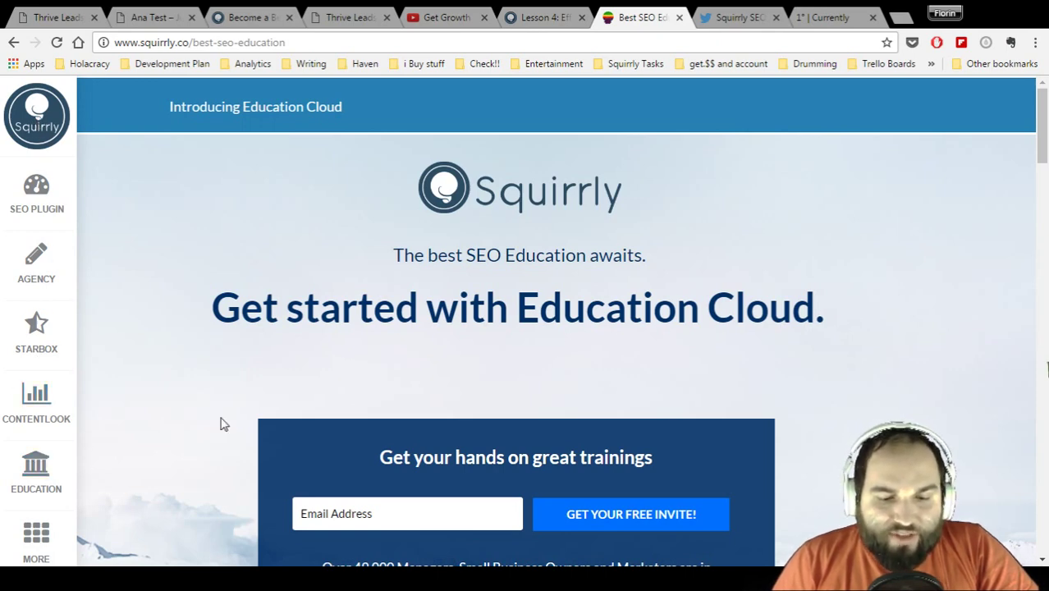
scroll(531, 336, down, 1)
scroll(531, 336, down, 1)
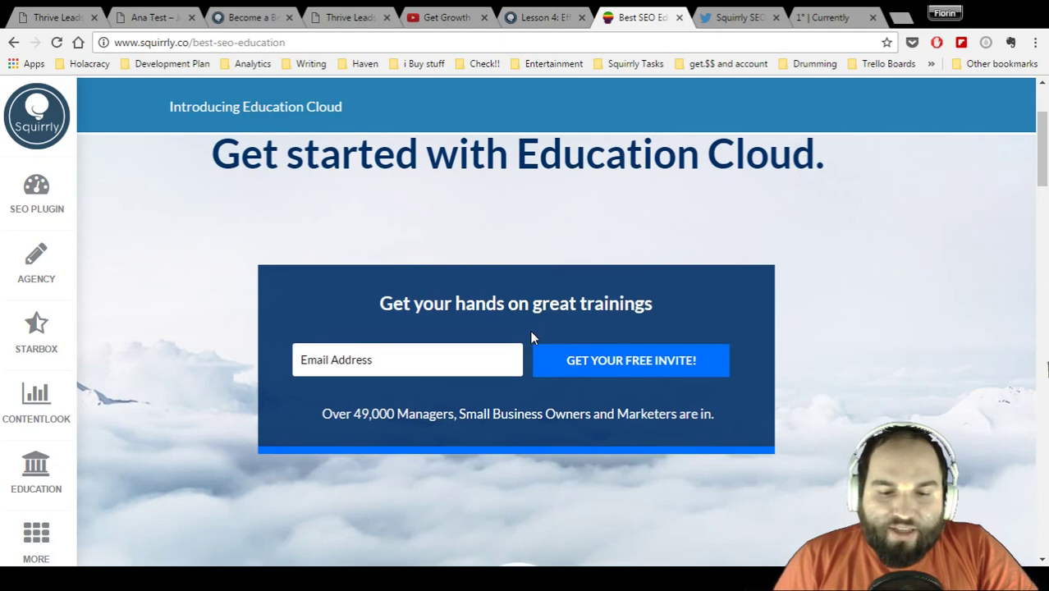
click(422, 358)
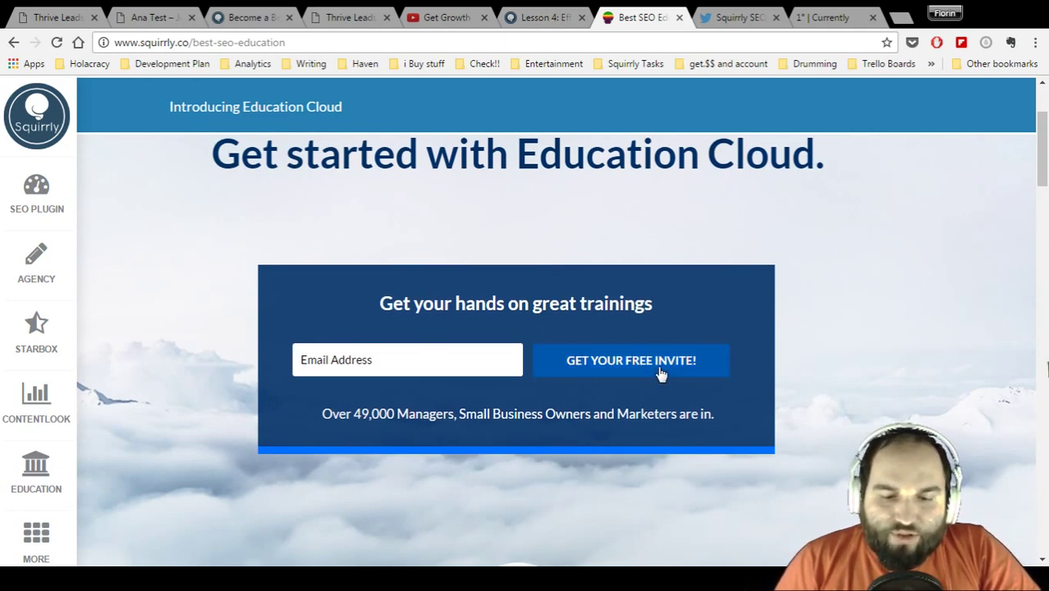
Step: Review the rest of the Education Cloud landing page, including the three SEO Superstar steps and the closing free sign-up section
scroll(661, 375, down, 7)
scroll(660, 374, down, 12)
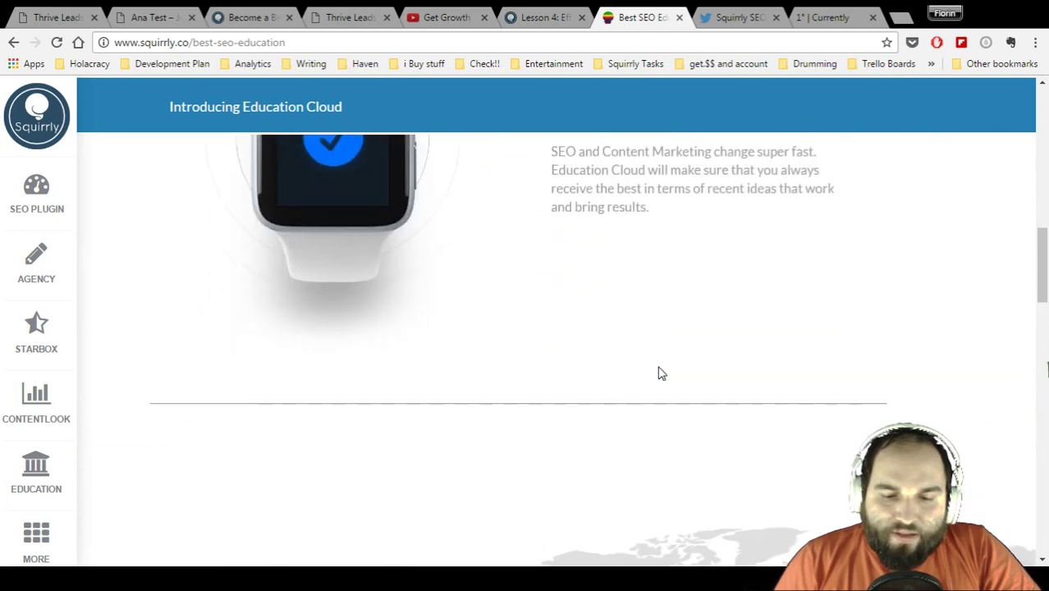
scroll(658, 367, down, 4)
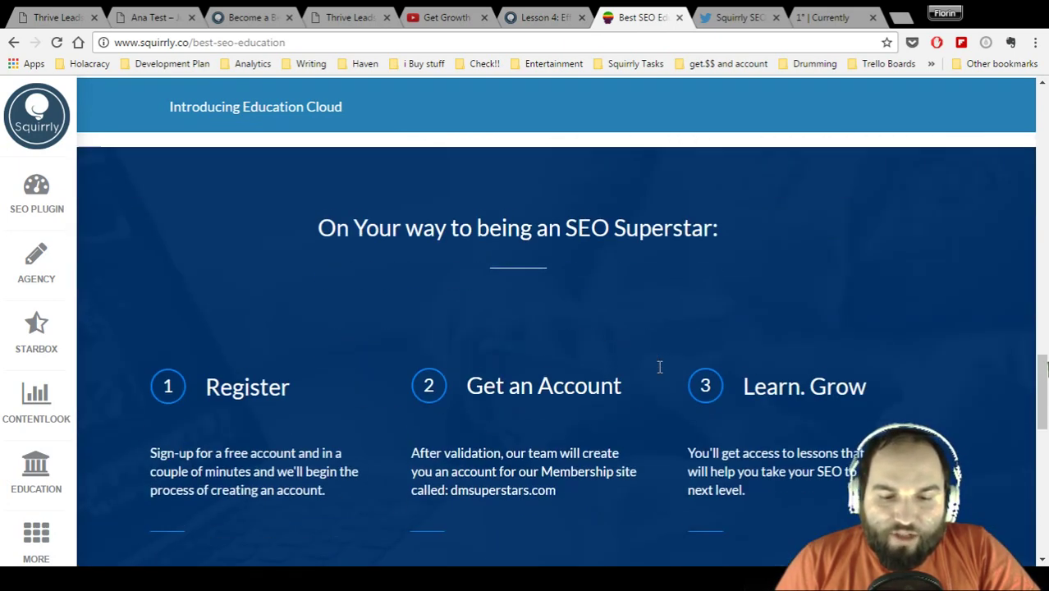
scroll(659, 373, up, 2)
scroll(658, 373, down, 1)
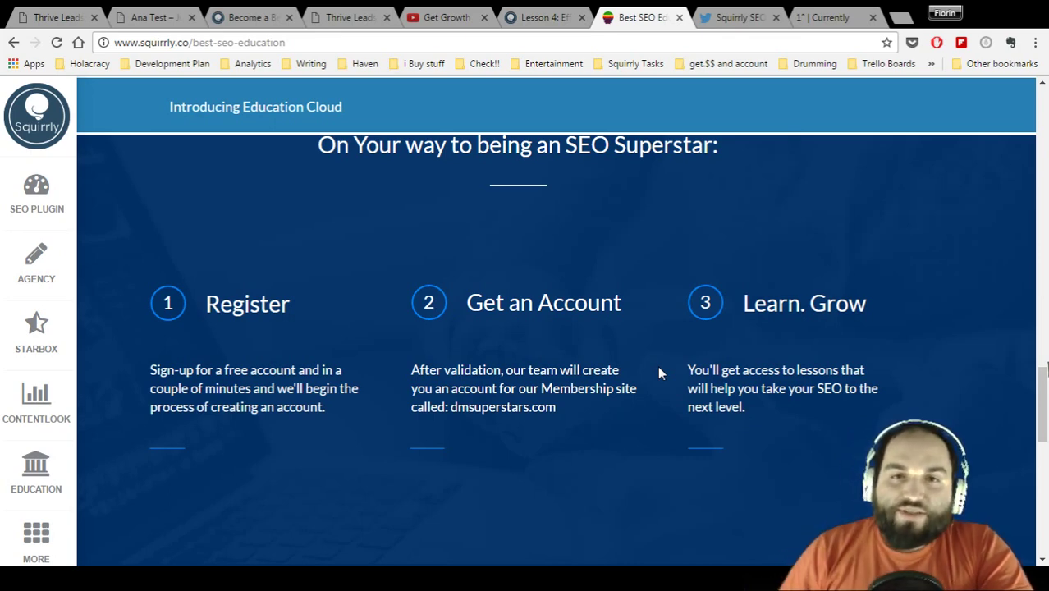
scroll(658, 374, down, 3)
scroll(660, 374, down, 5)
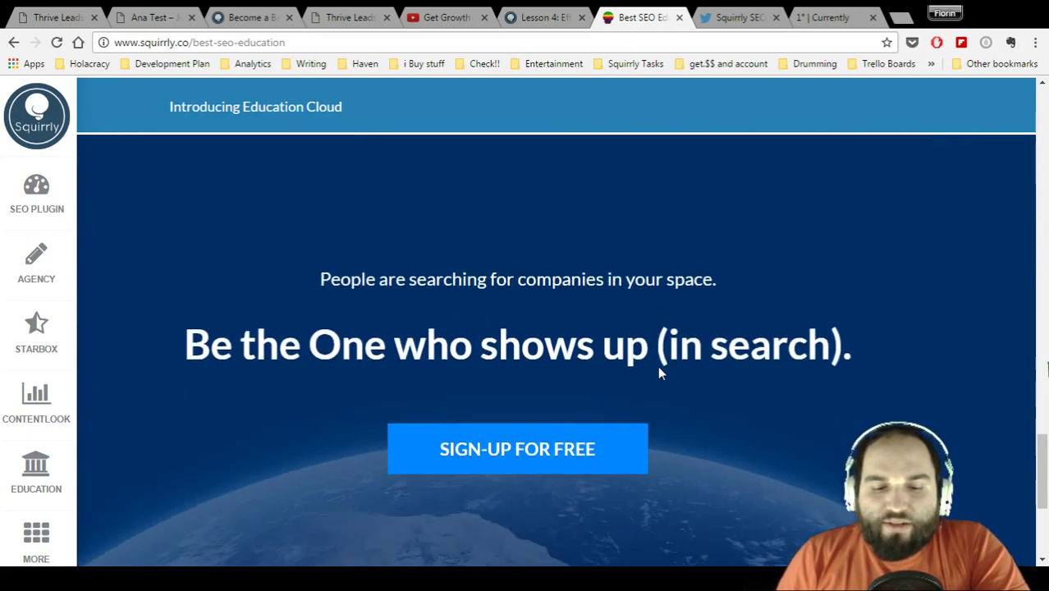
scroll(661, 374, up, 1)
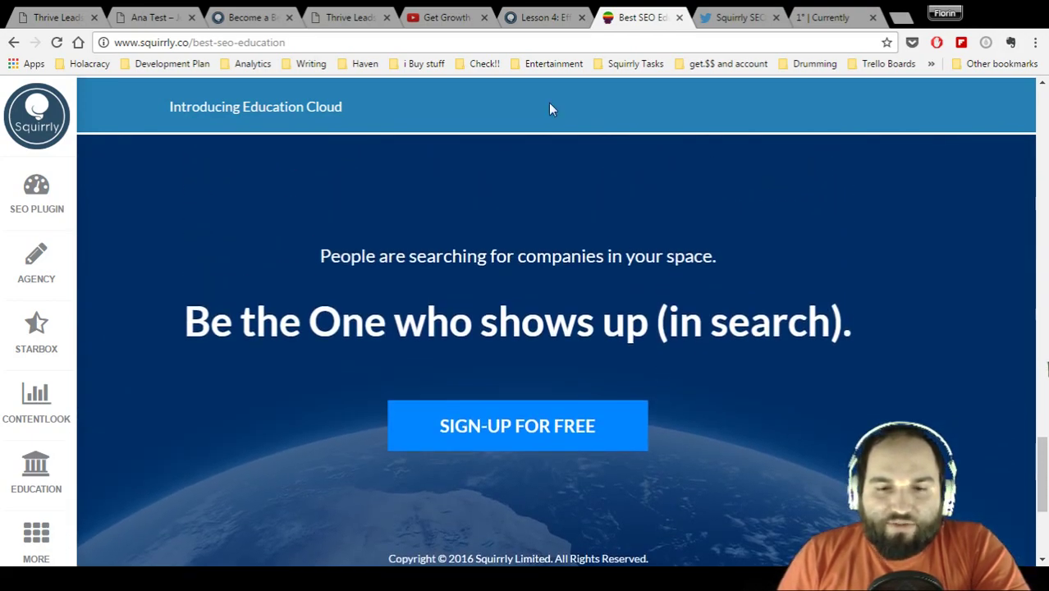
Step: Return to the Thrive Leads dashboard and open the Lightbox forms of the blog pages group to review their settings
click(537, 17)
click(453, 17)
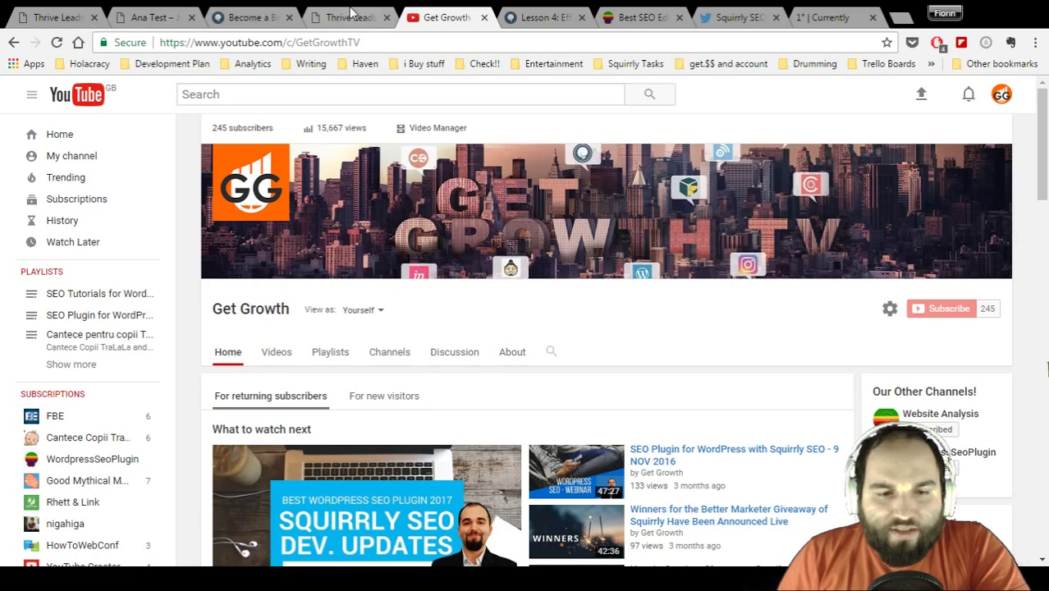
click(349, 17)
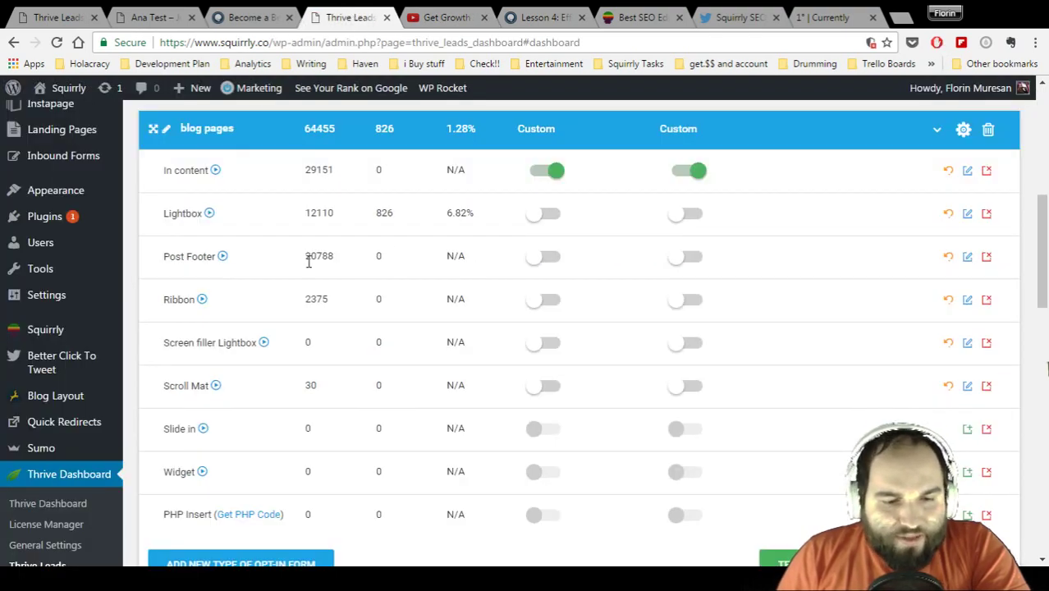
click(967, 213)
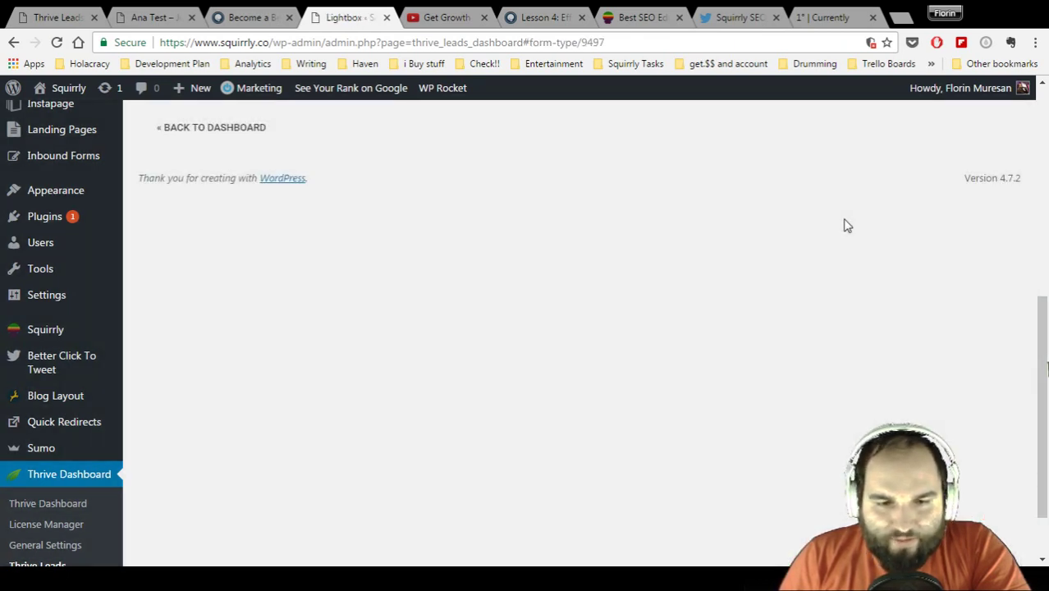
scroll(791, 236, up, 5)
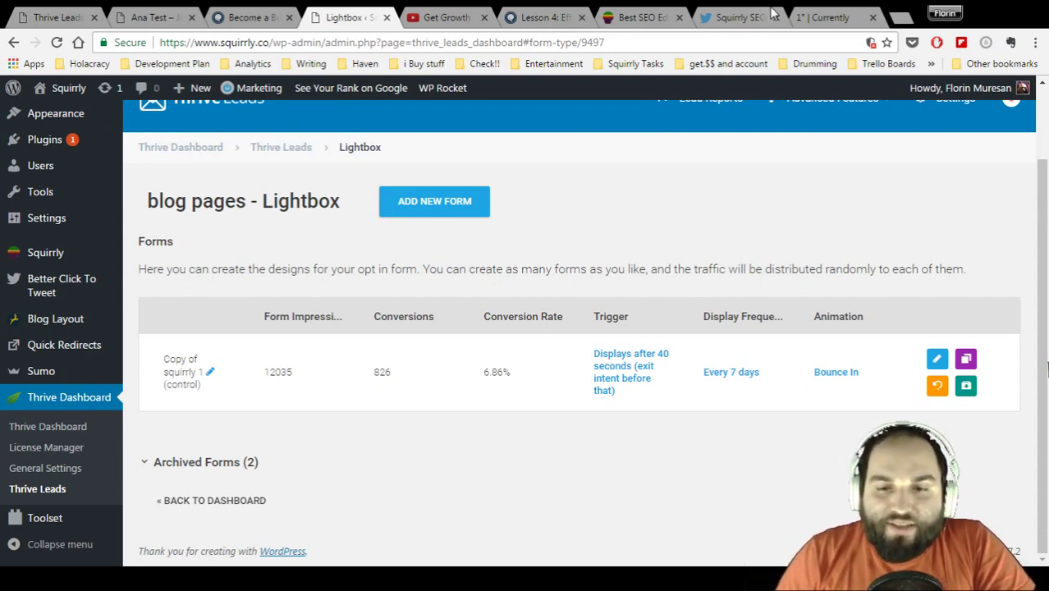
Step: Open the design of the Lightbox form "Copy of squirrly 1 (control)" for editing
click(896, 16)
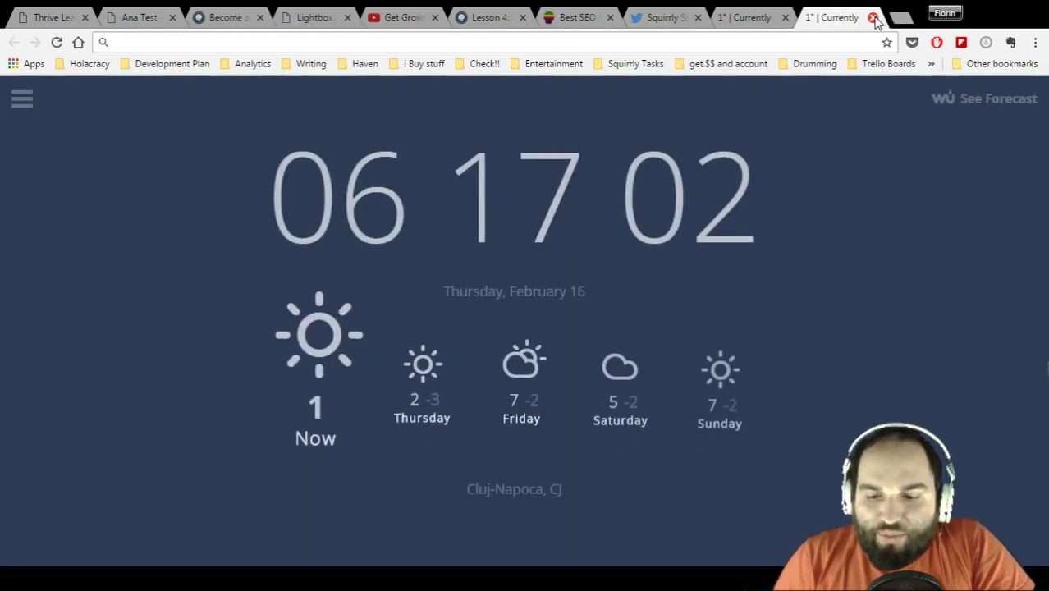
click(873, 17)
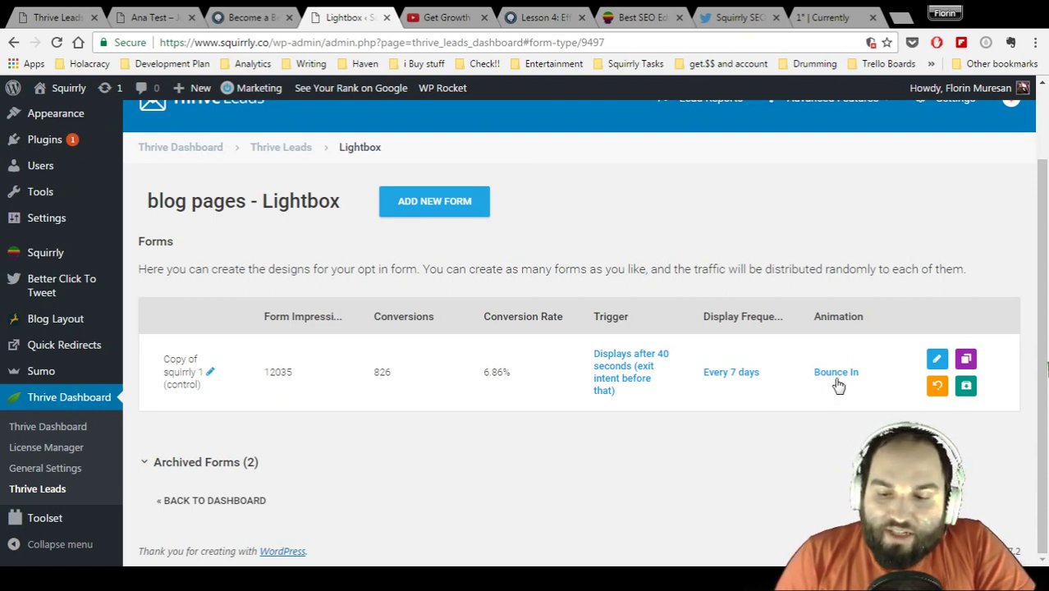
click(938, 362)
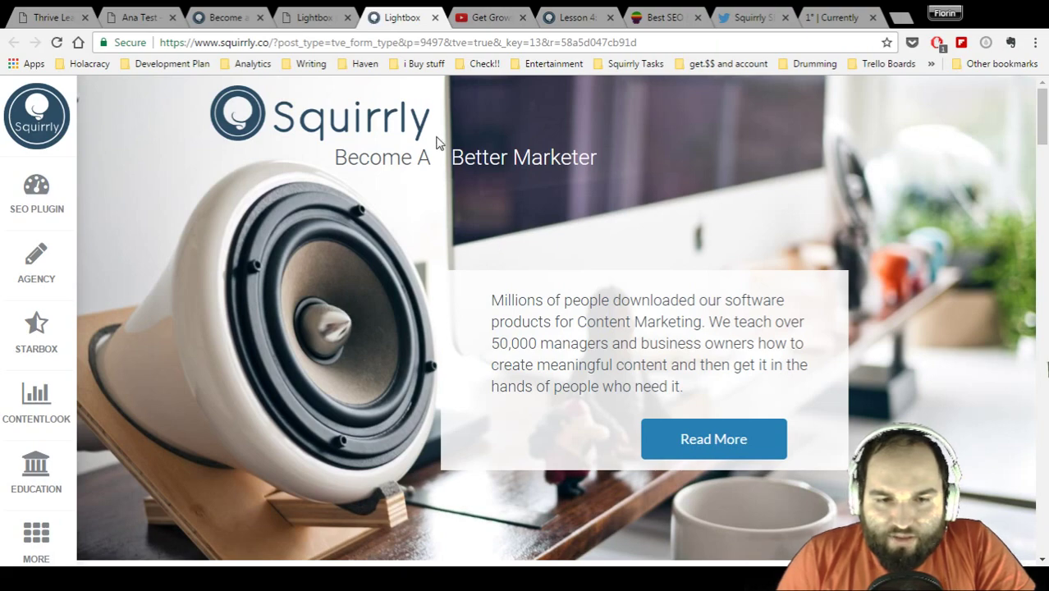
Step: Look over the Squirrly page opened for the Lightbox design, close it and return to the Thrive Leads dashboard
scroll(440, 145, down, 3)
scroll(478, 187, down, 4)
scroll(476, 189, up, 6)
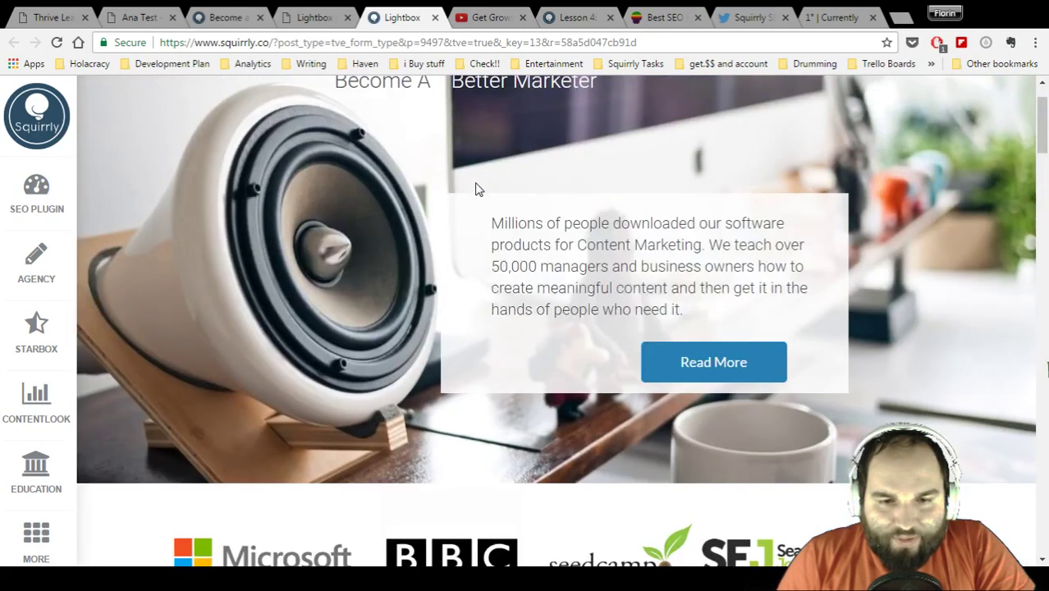
scroll(476, 187, up, 1)
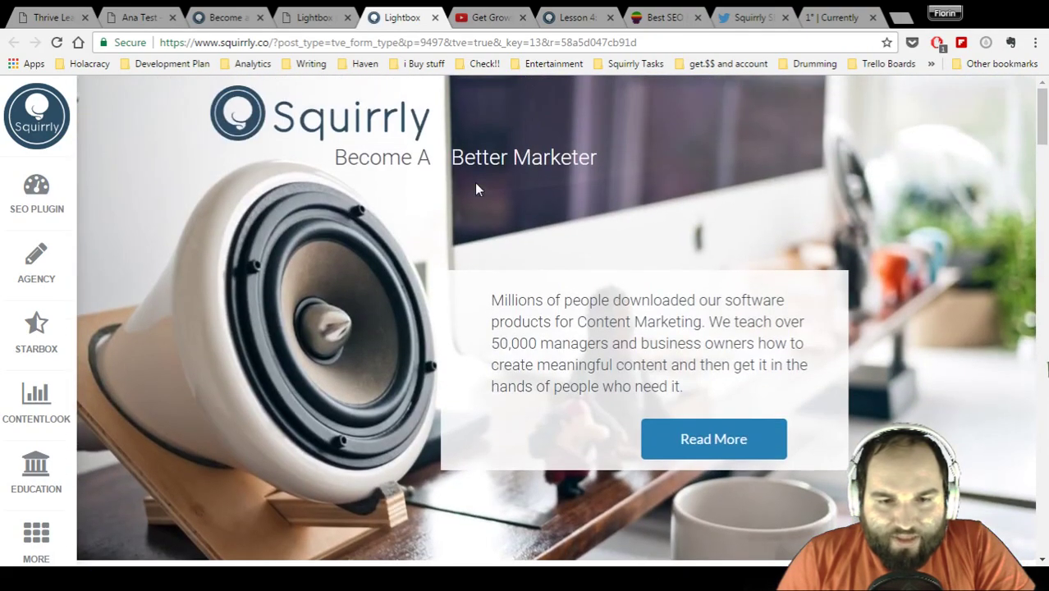
click(434, 18)
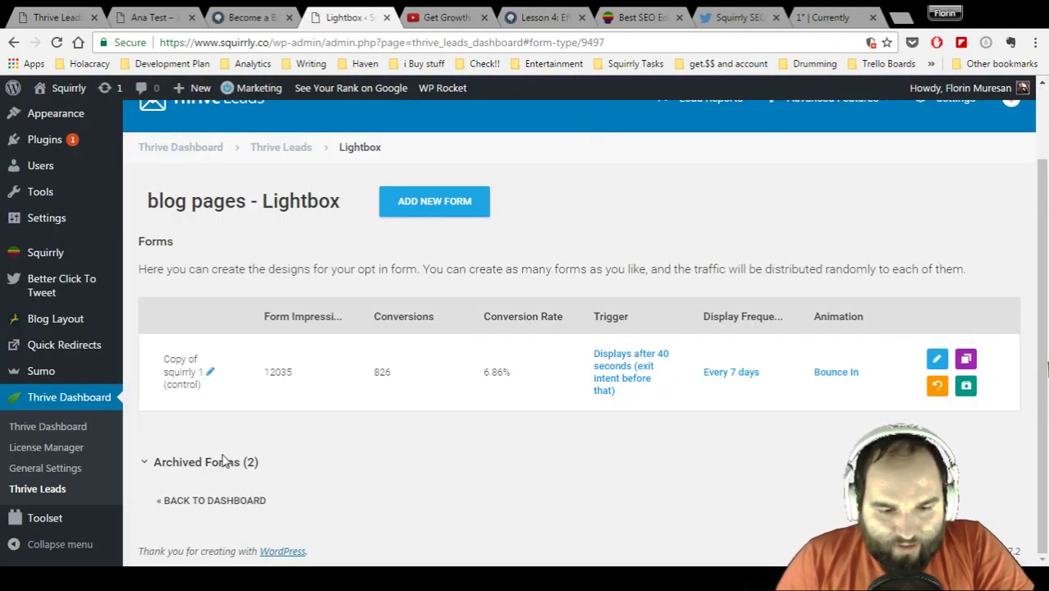
click(212, 501)
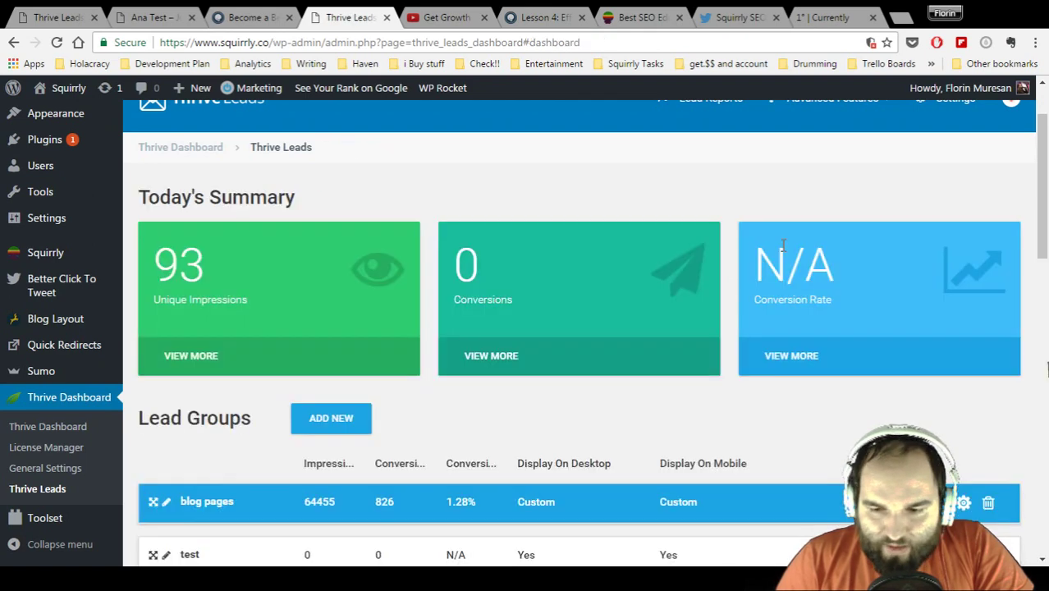
Step: Enable the Lightbox form type of the blog pages lead group for display on both desktop and mobile
scroll(784, 246, down, 3)
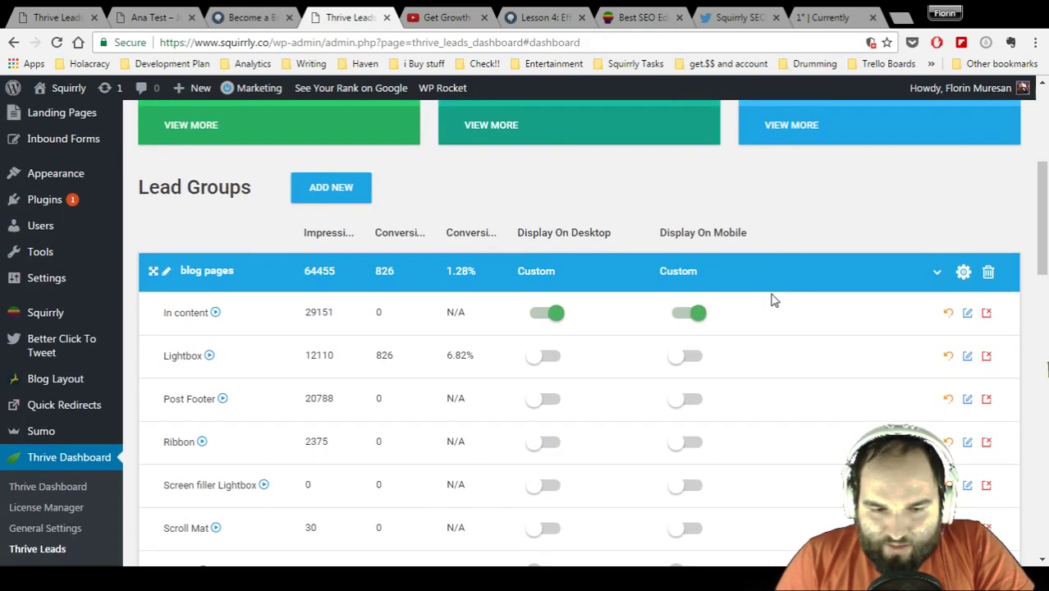
click(547, 357)
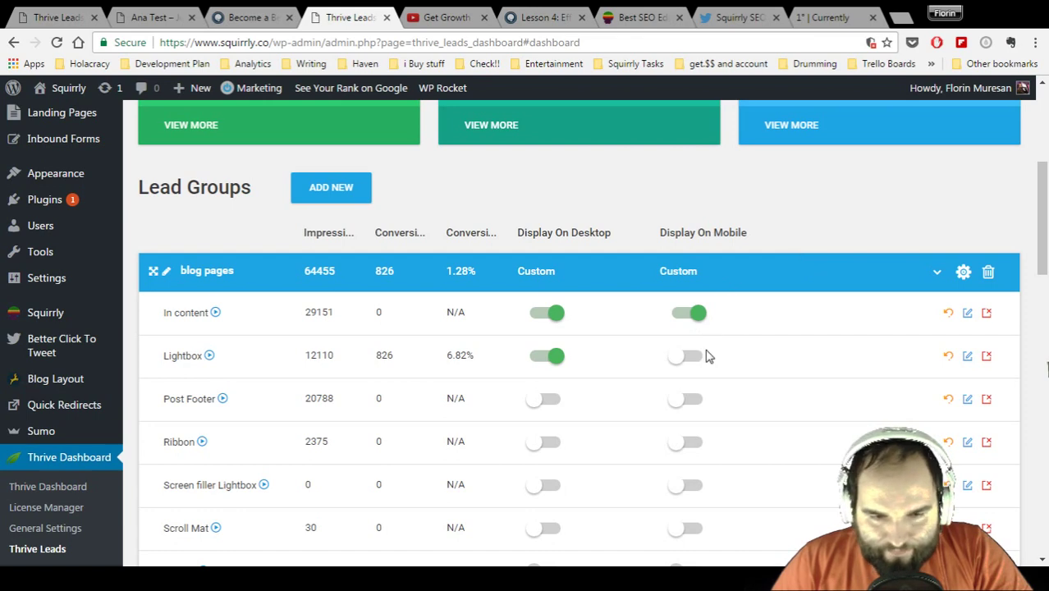
scroll(704, 356, down, 6)
scroll(706, 358, up, 1)
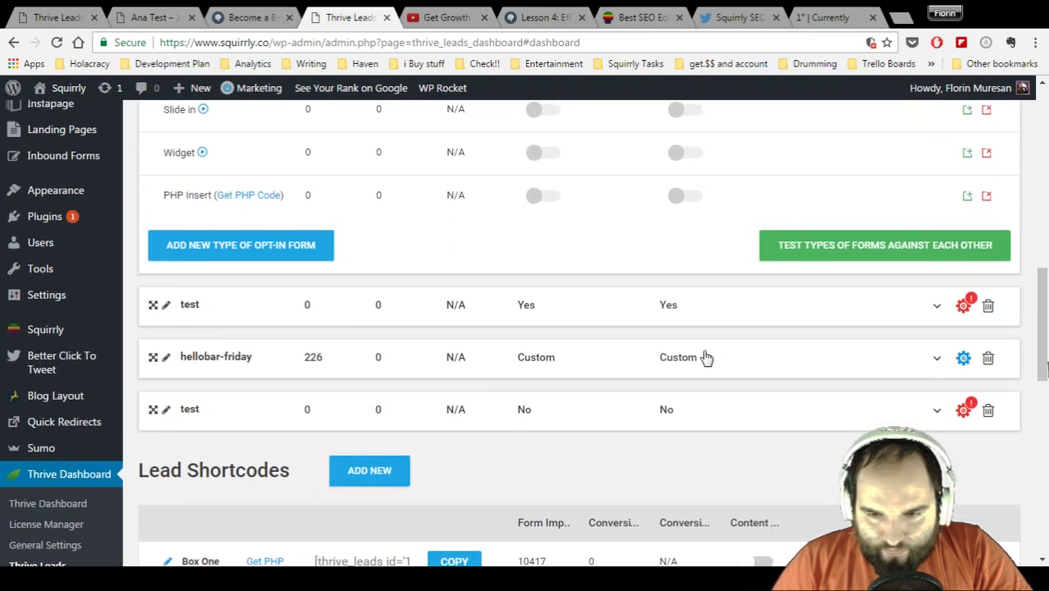
scroll(706, 357, up, 1)
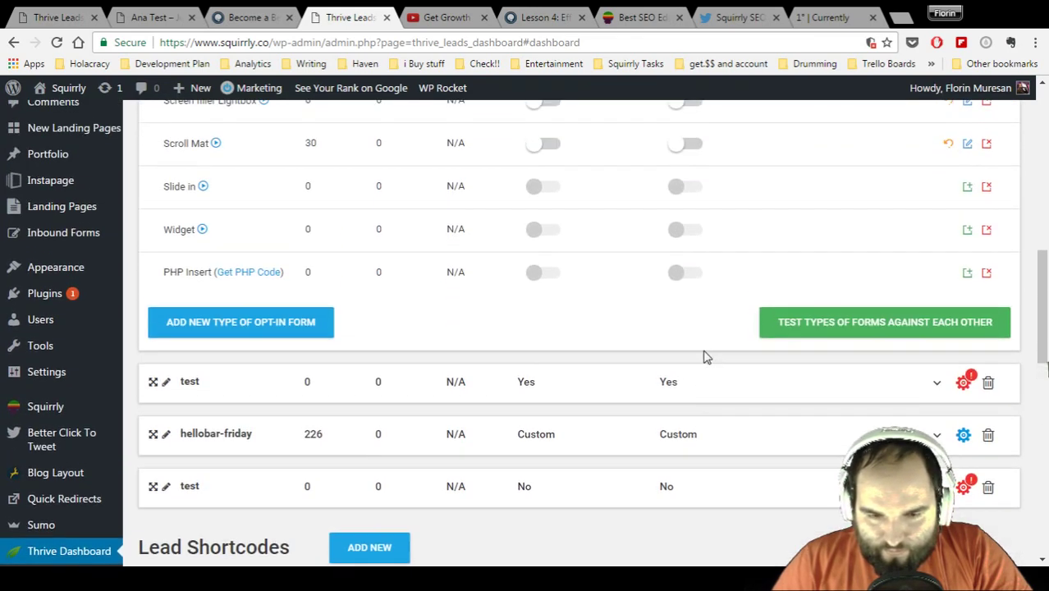
scroll(704, 356, up, 5)
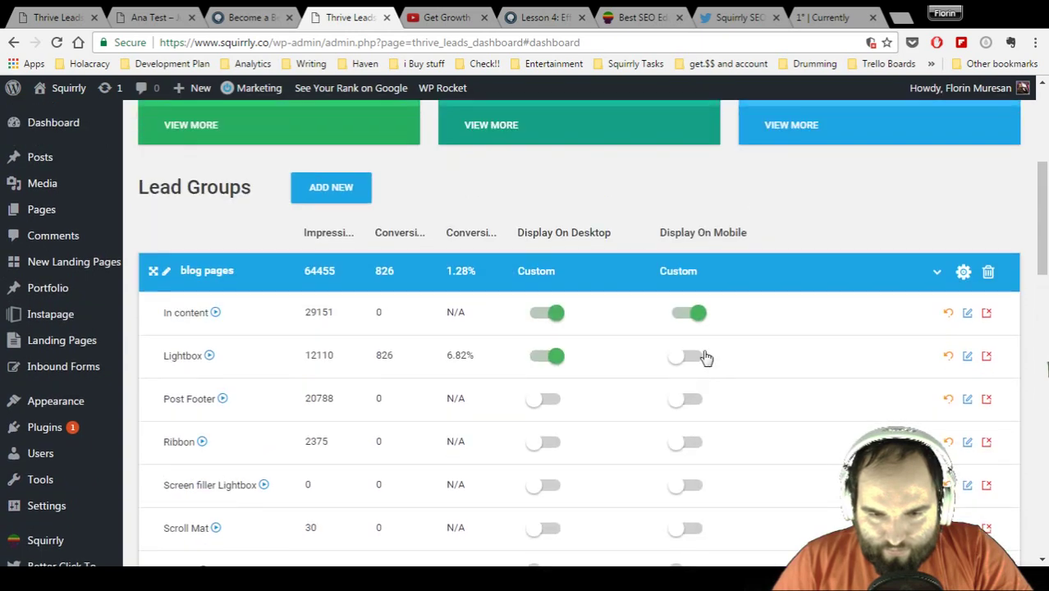
scroll(704, 358, up, 3)
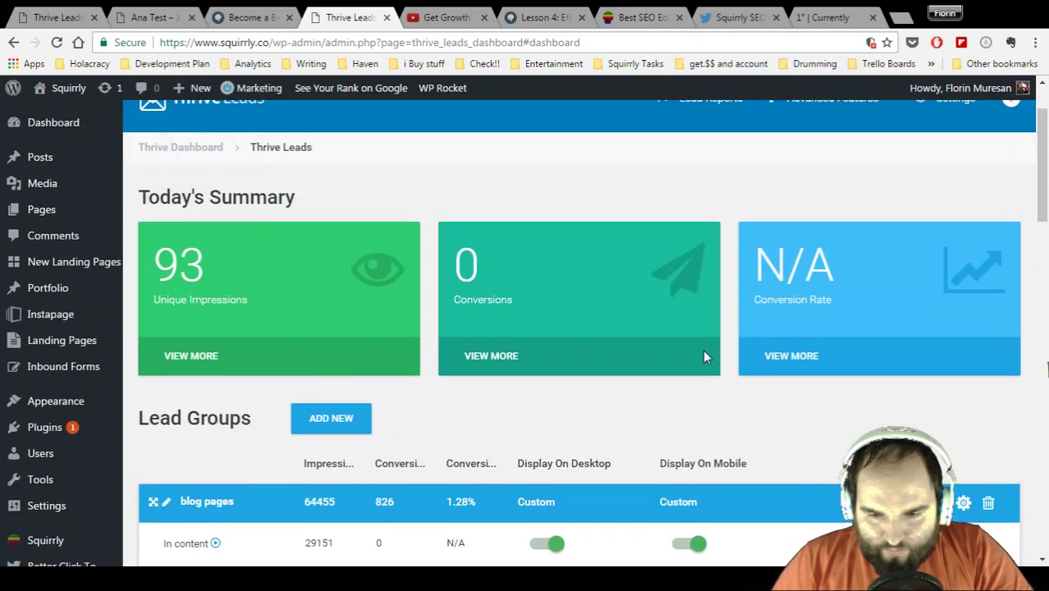
scroll(702, 349, down, 2)
click(689, 429)
click(693, 434)
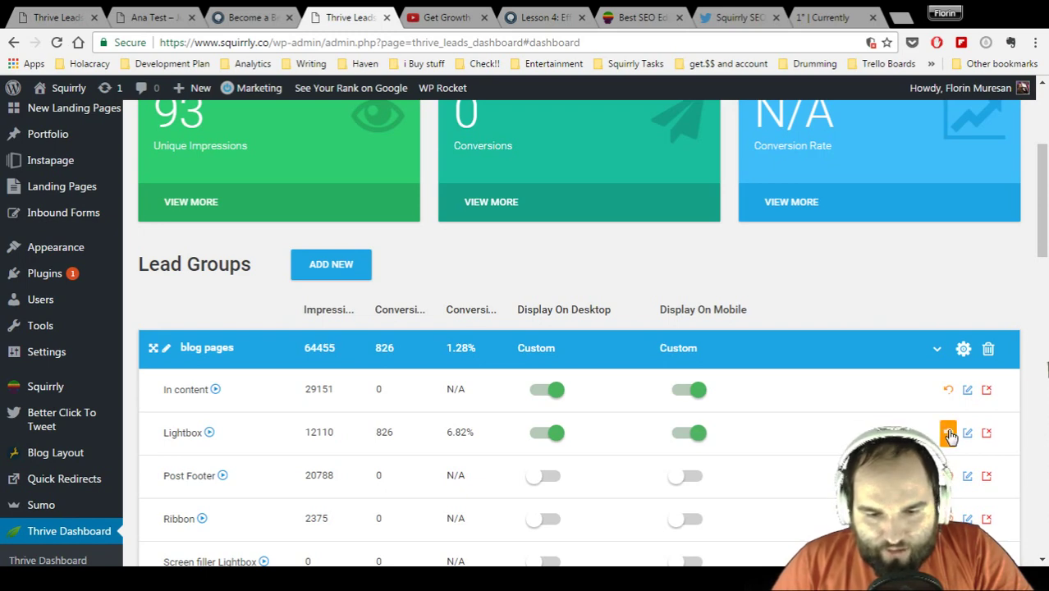
Step: Review the rest of the Thrive Leads dashboard, including the lead groups, Lead Shortcodes and Signup Segue sections
scroll(827, 416, down, 1)
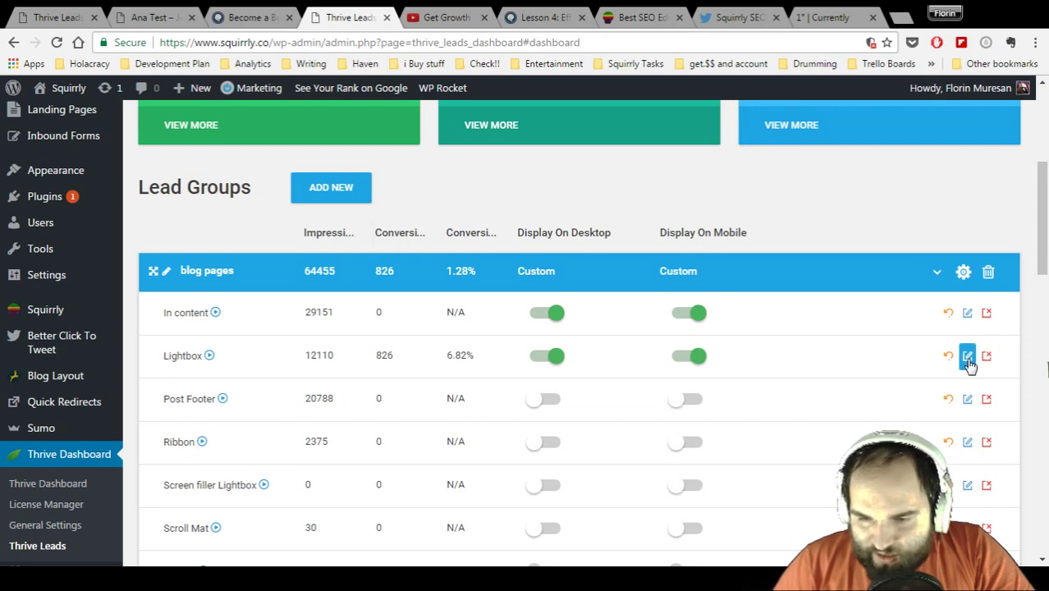
scroll(725, 348, up, 3)
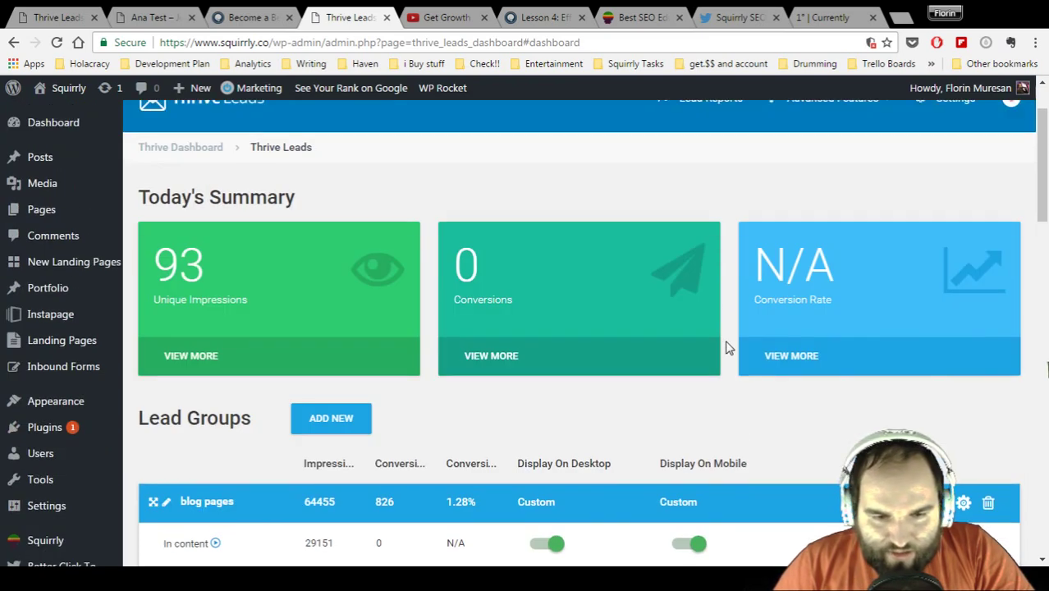
scroll(726, 348, down, 12)
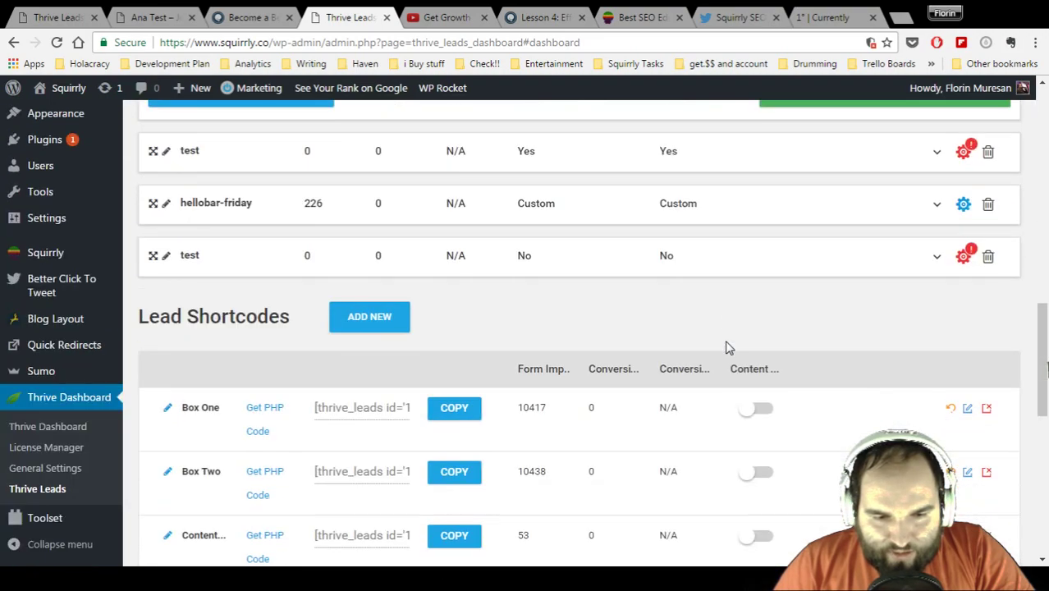
scroll(726, 348, down, 6)
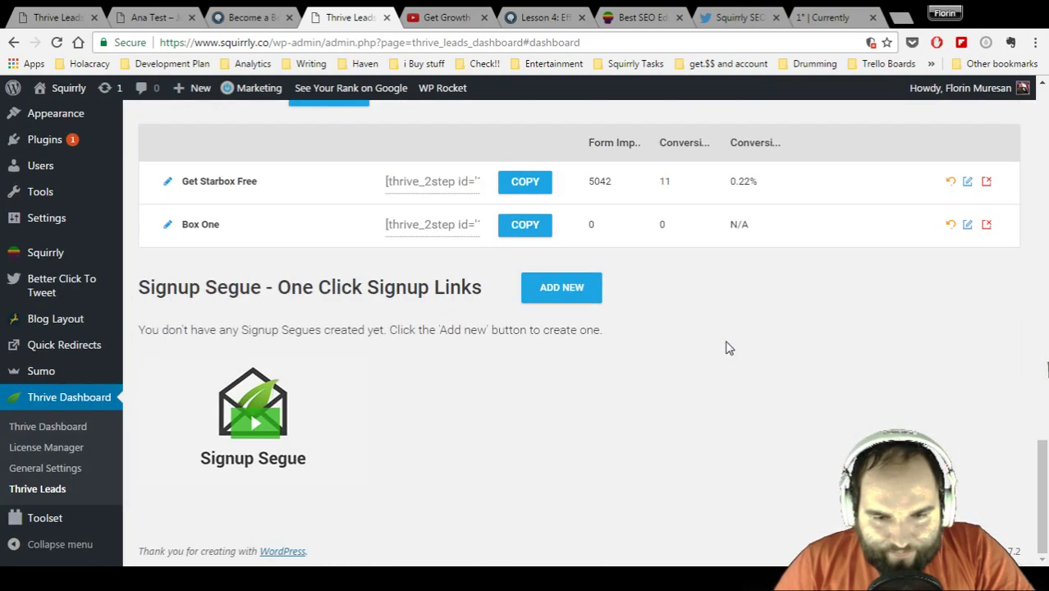
scroll(725, 348, up, 15)
scroll(725, 348, down, 3)
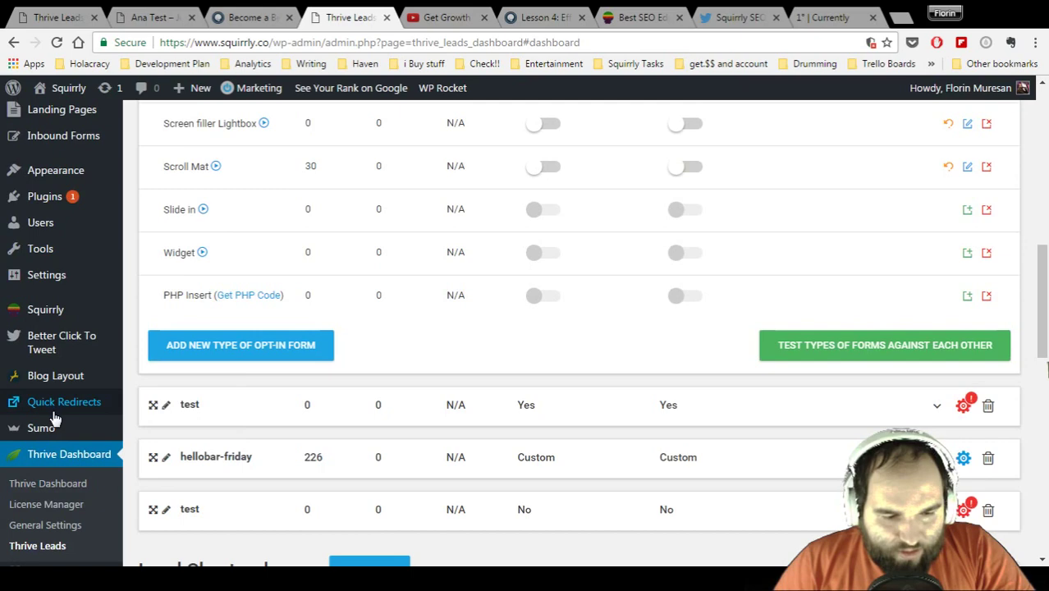
Step: Reopen Thrive Leads from the Thrive Dashboard and expand the blog pages group to check the Lightbox display settings
scroll(52, 412, down, 3)
click(46, 393)
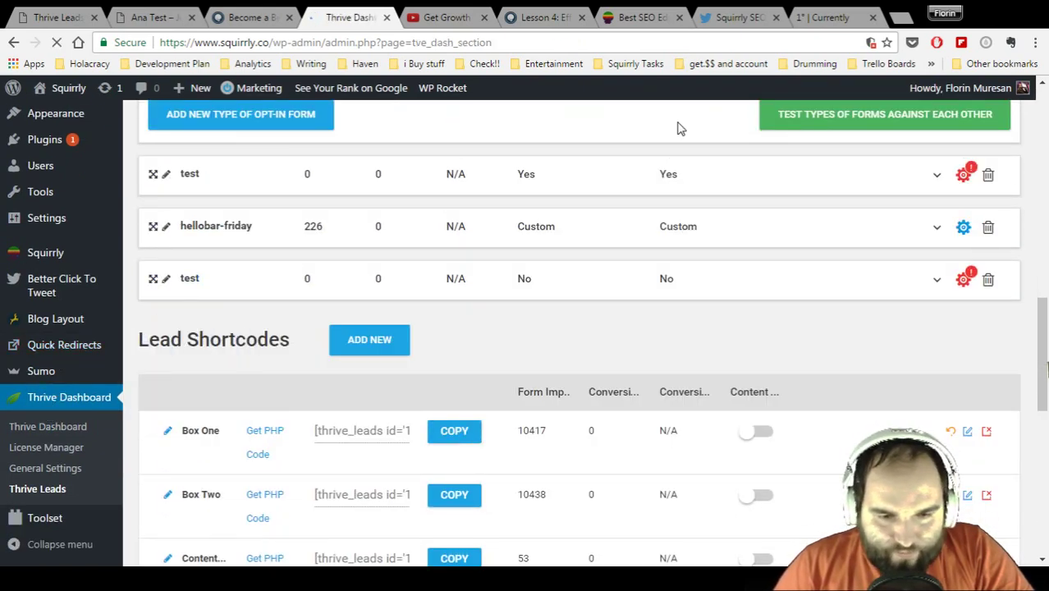
scroll(508, 293, down, 2)
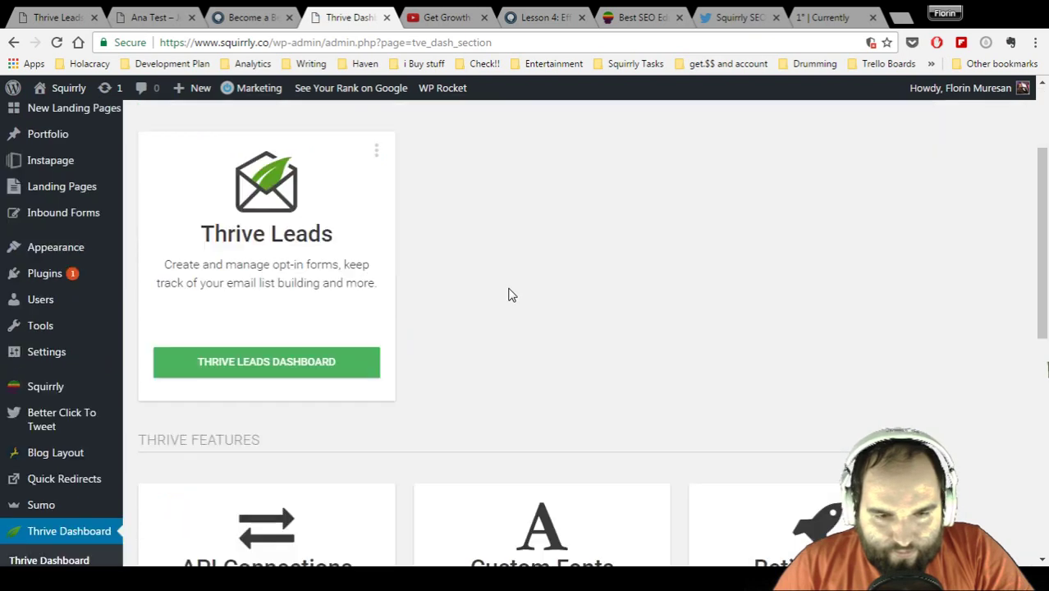
click(346, 367)
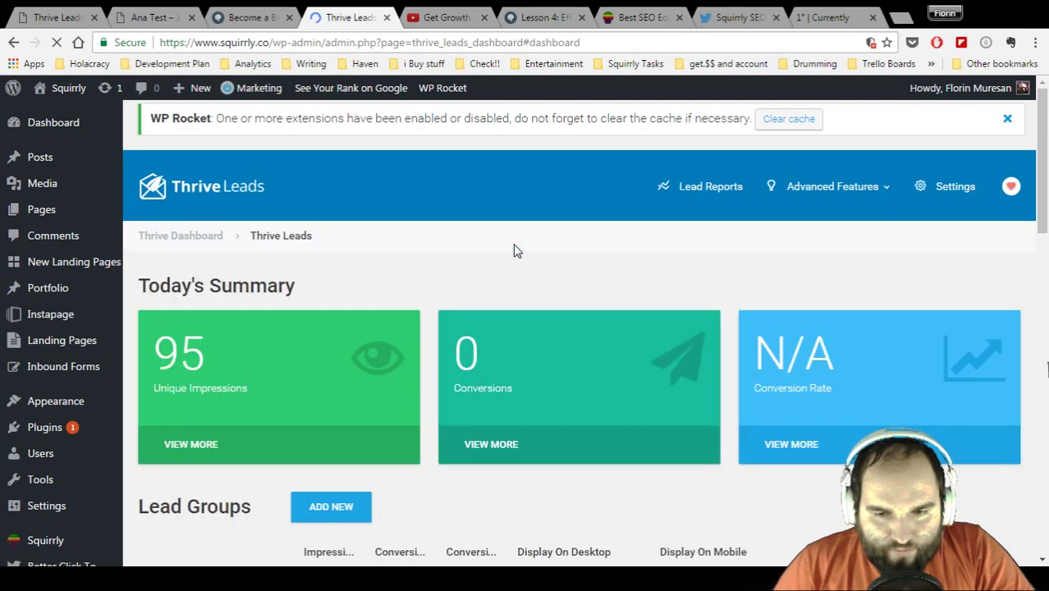
scroll(513, 243, down, 1)
scroll(513, 244, down, 3)
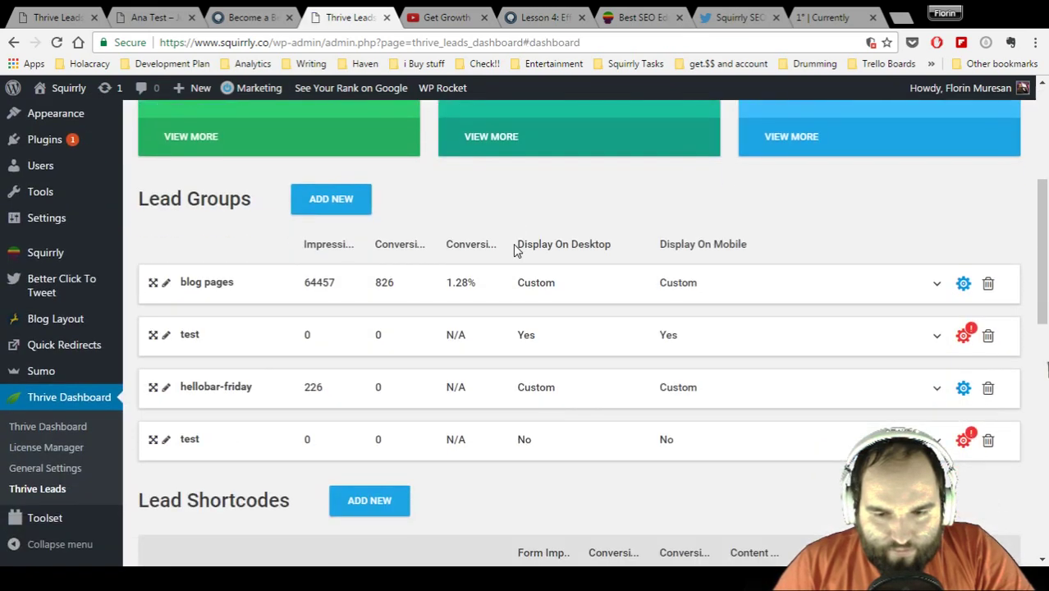
click(936, 283)
scroll(796, 230, down, 1)
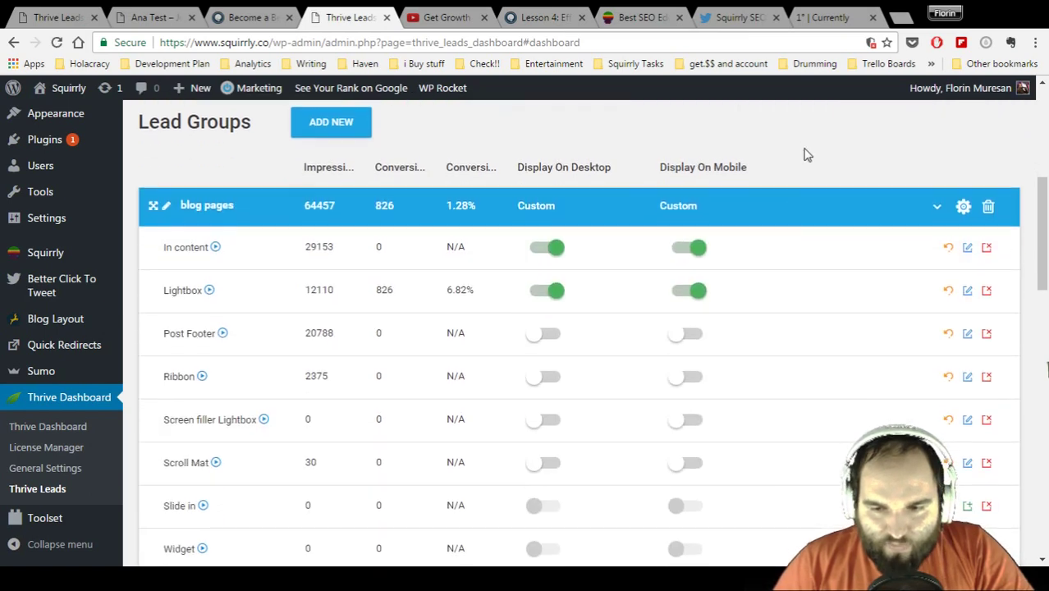
click(872, 20)
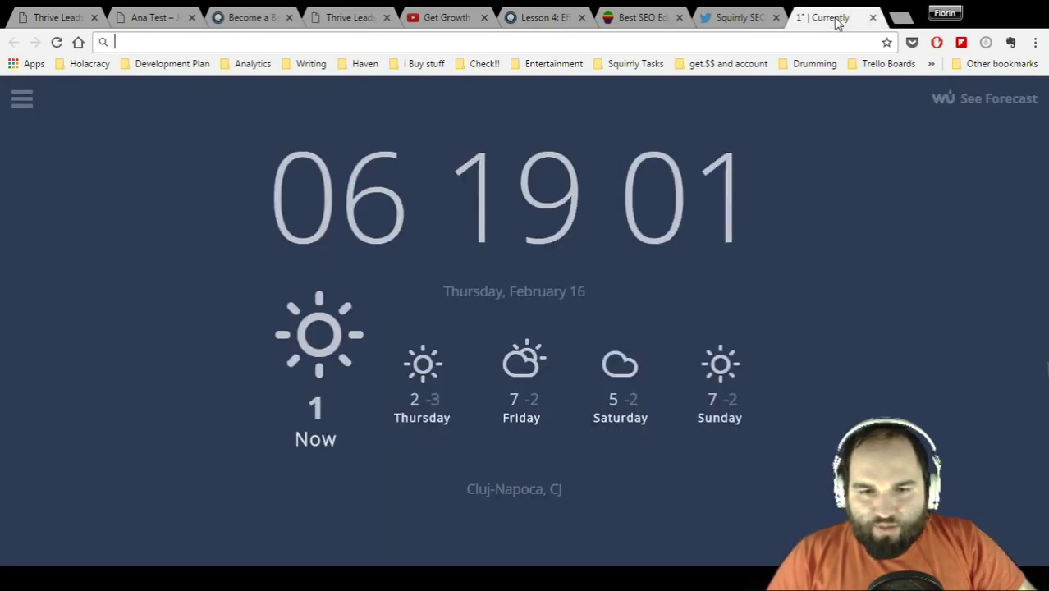
click(900, 18)
text(www.squirrly.co/blog)
key(Return)
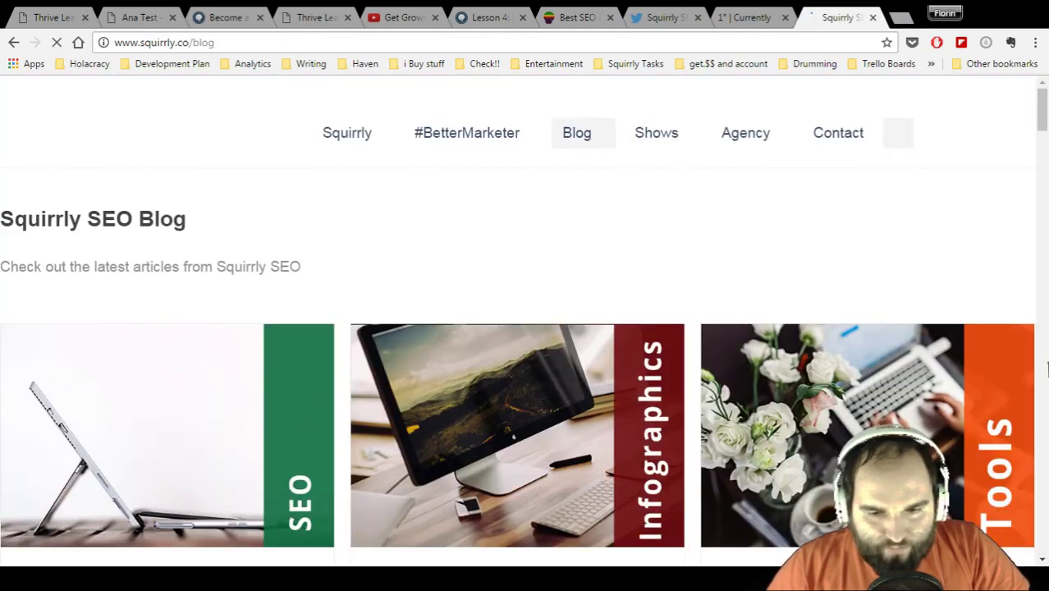
click(388, 442)
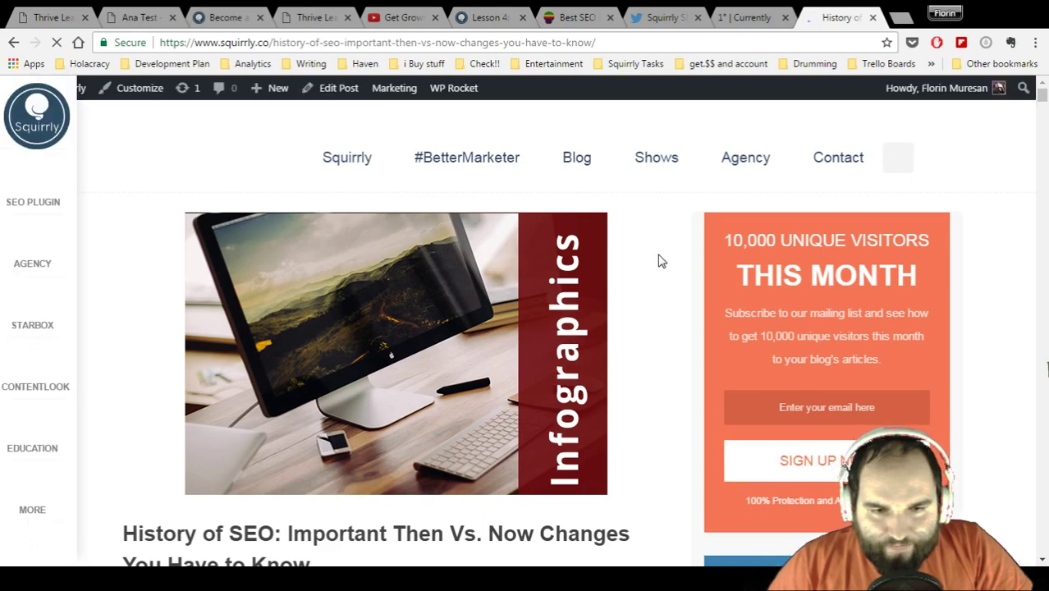
Step: Look through the start of the History of SEO article and trigger its exit-intent lightbox
scroll(662, 261, down, 1)
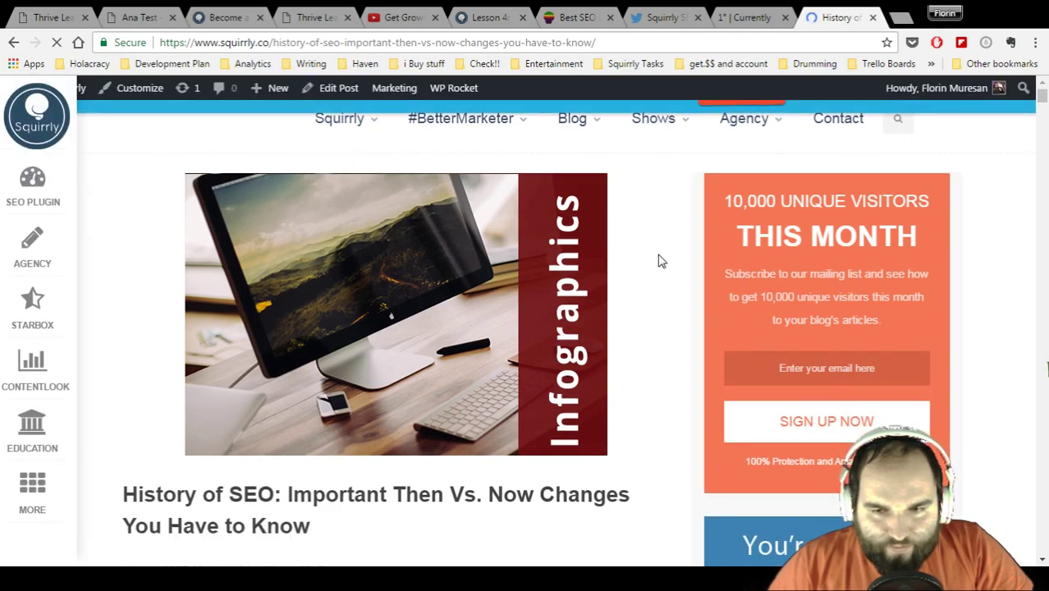
scroll(662, 261, down, 5)
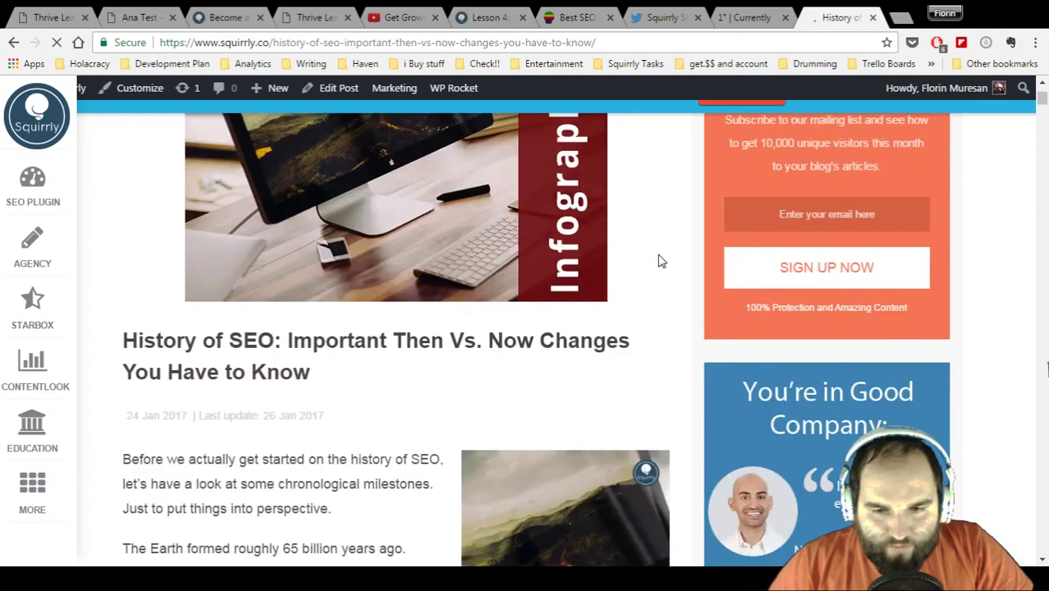
scroll(661, 261, down, 1)
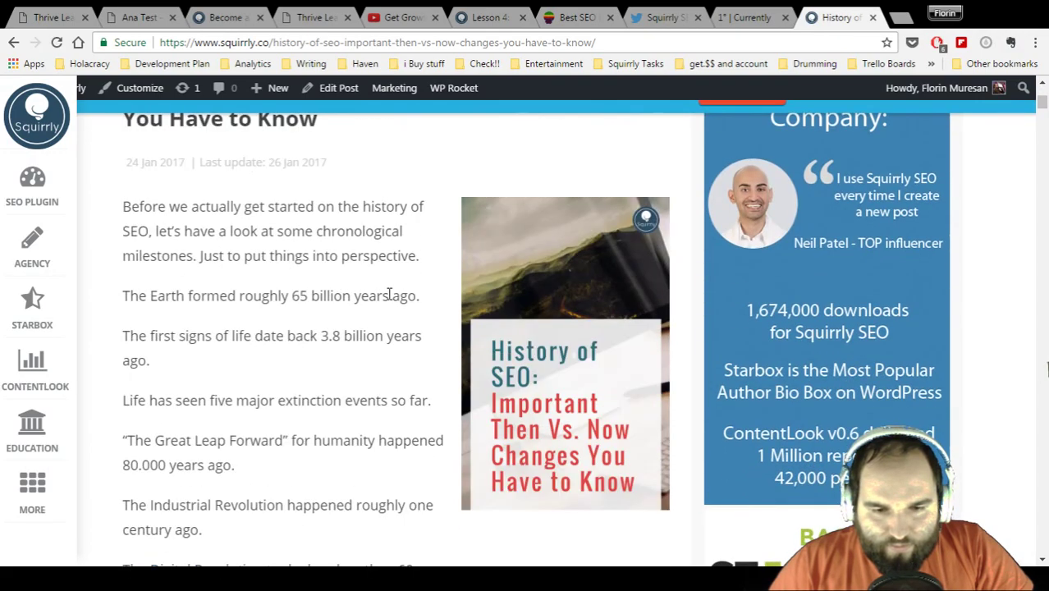
scroll(389, 294, down, 2)
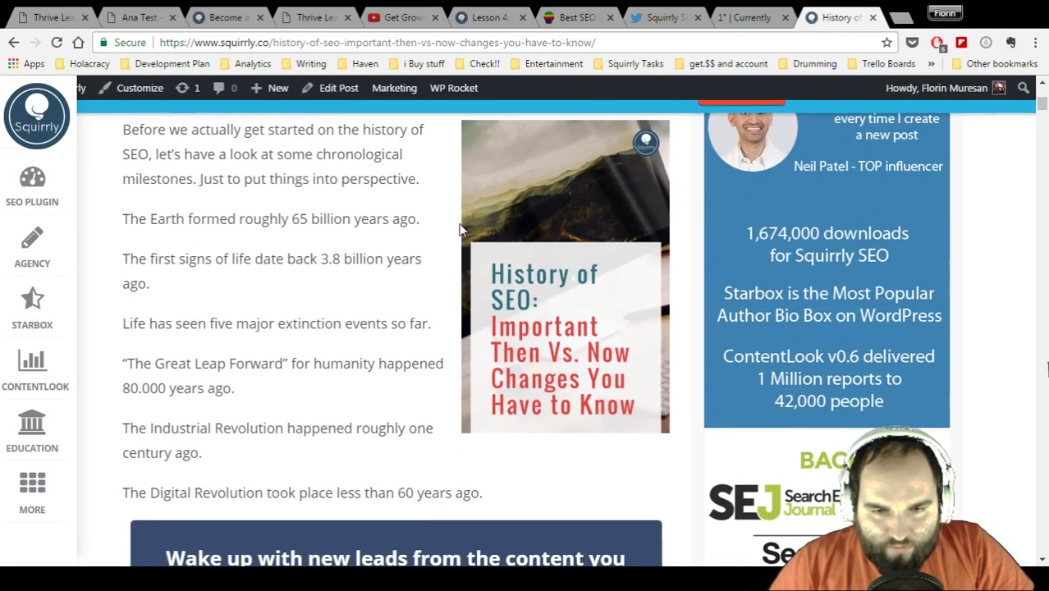
click(555, 46)
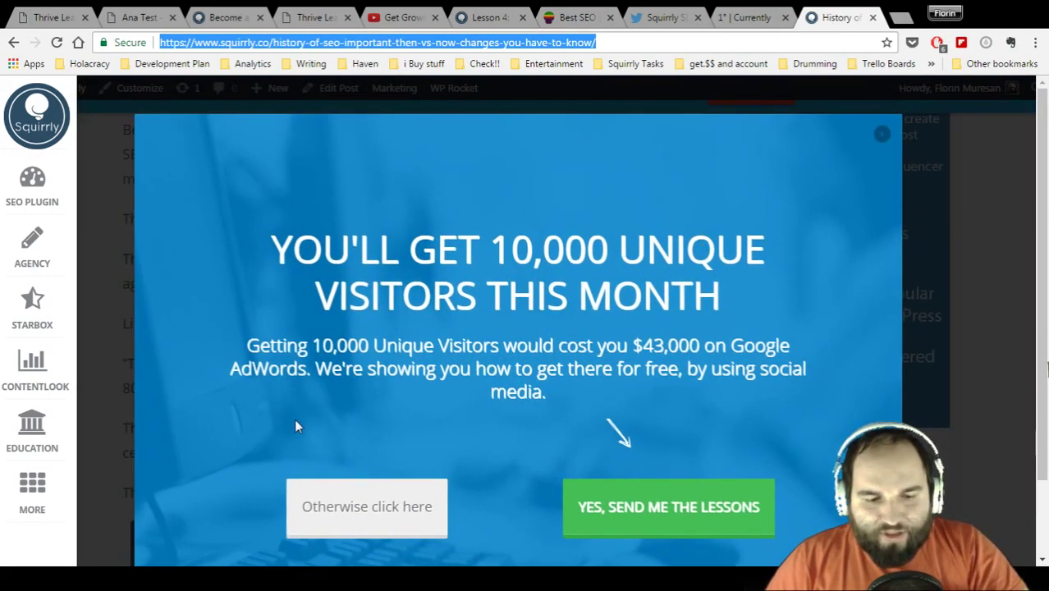
Step: Accept the lightbox's offer to send the lessons and activate the website URL field of its sign-up form
click(226, 578)
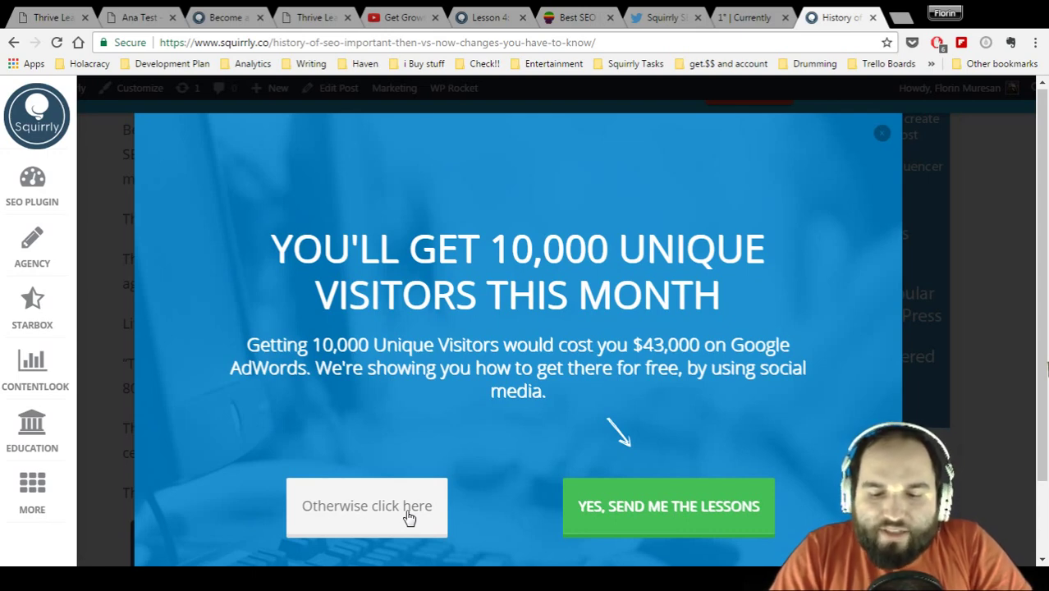
click(681, 499)
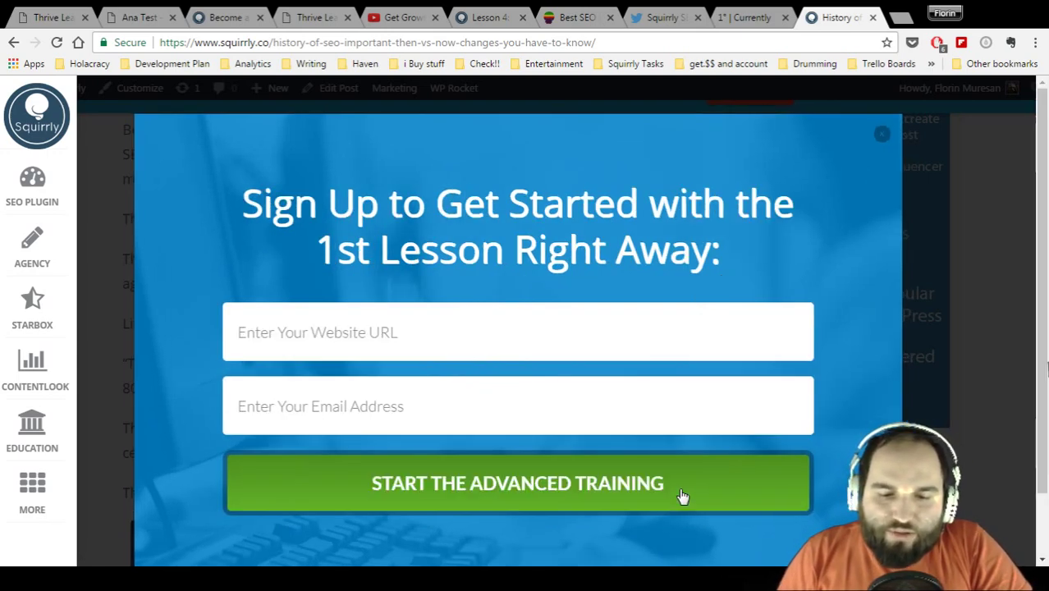
click(547, 323)
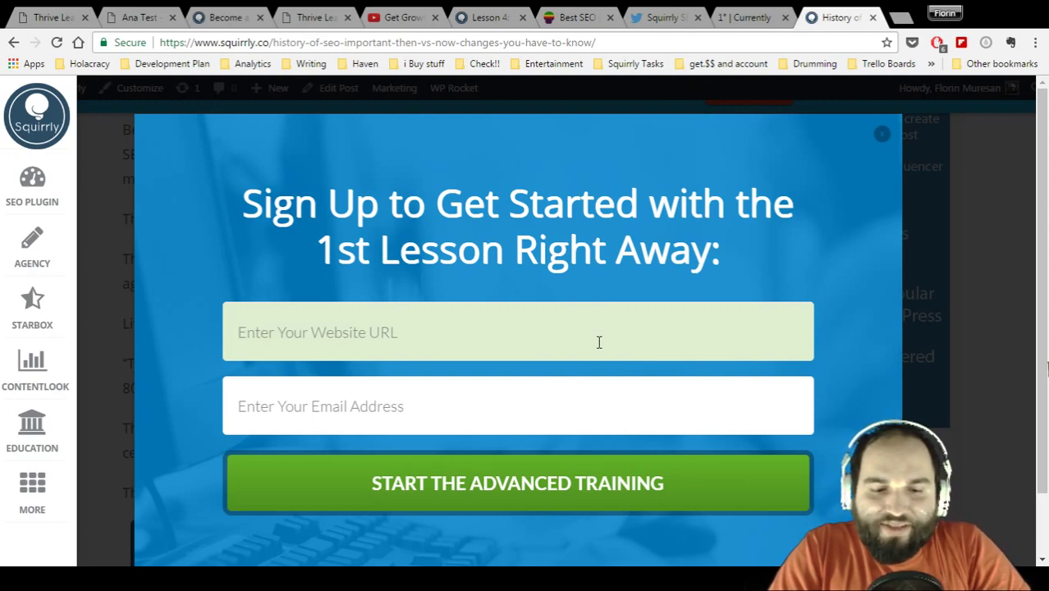
Step: Dismiss the sign-up lightbox on the History of SEO article and switch to the Ana Test site
click(883, 136)
scroll(1001, 219, down, 10)
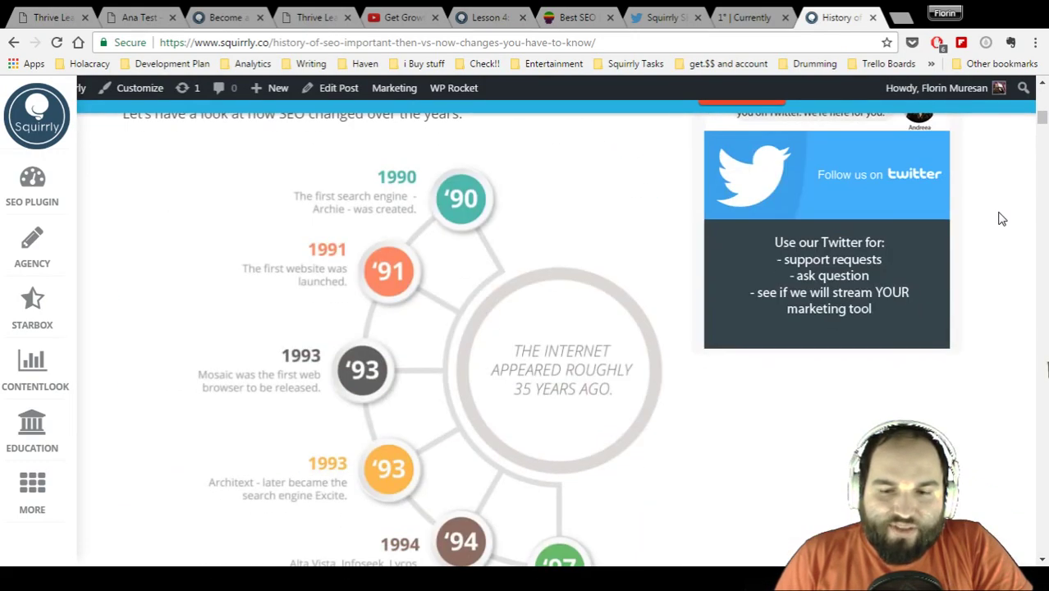
scroll(1001, 219, down, 5)
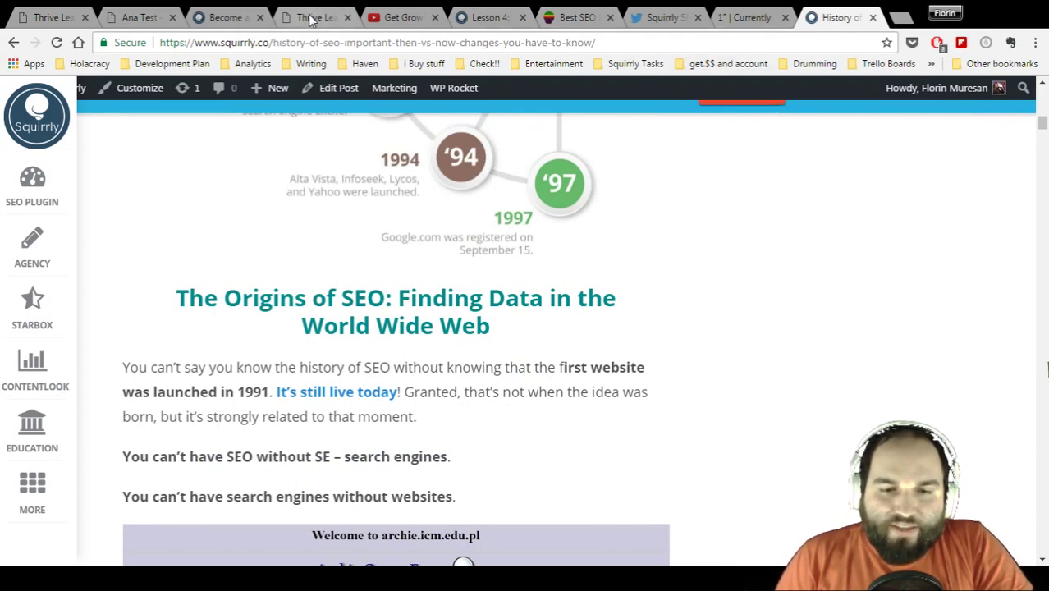
click(140, 18)
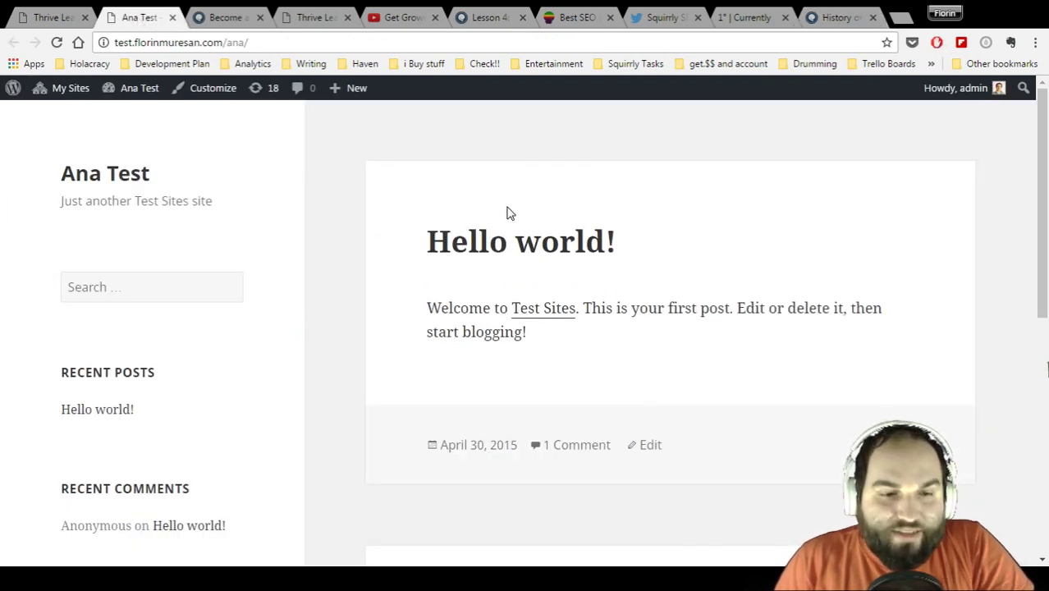
scroll(507, 213, down, 3)
scroll(507, 213, up, 3)
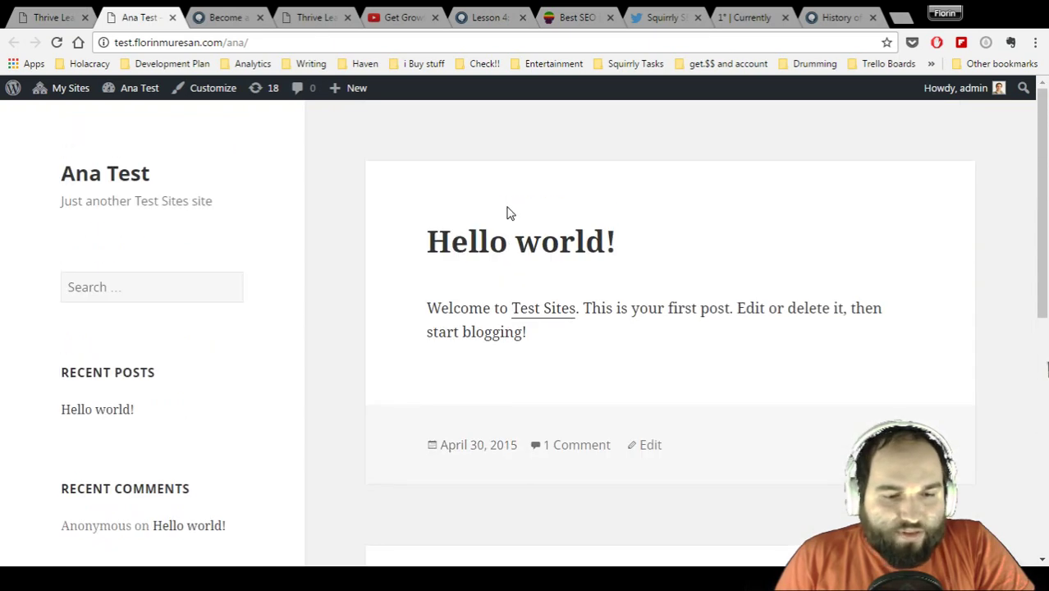
scroll(507, 213, down, 5)
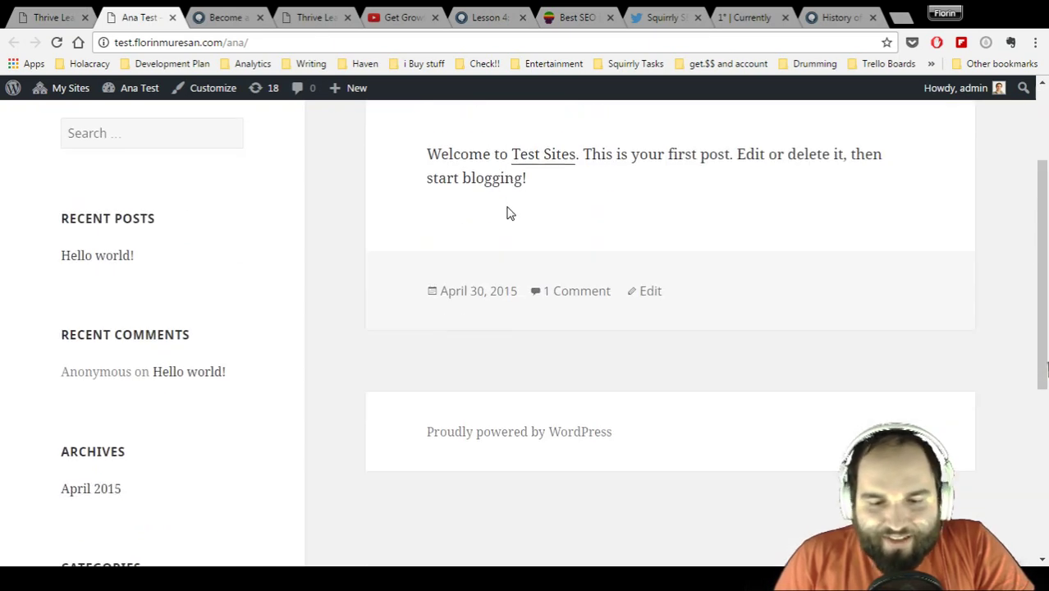
scroll(507, 214, up, 5)
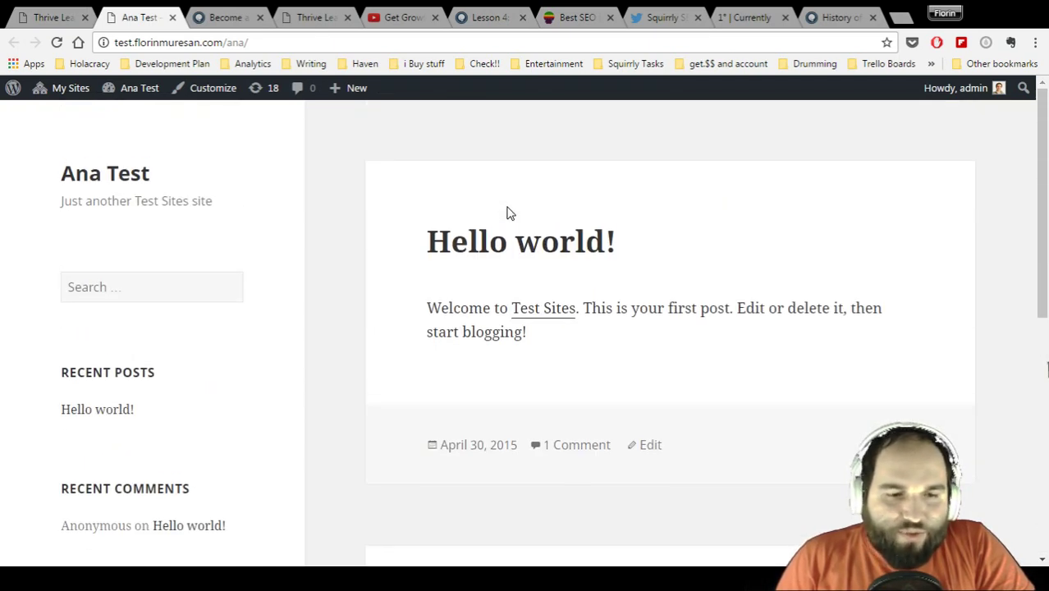
Step: Switch to the Ana Test site's Thrive Leads dashboard and look through its sections down to Signup Segue
key(ctrl+shift+Tab)
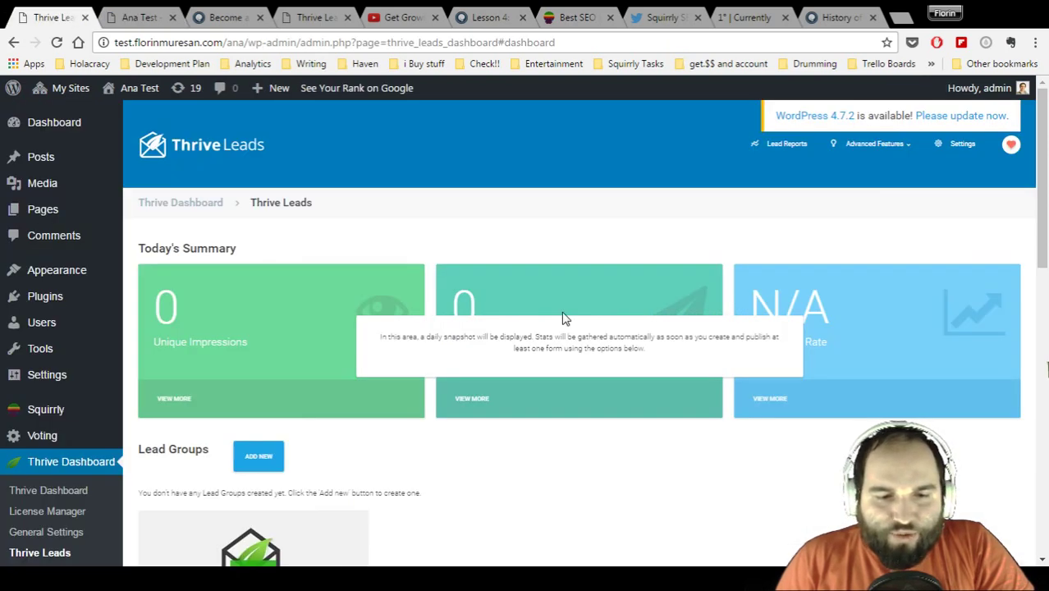
scroll(564, 318, down, 2)
scroll(563, 318, down, 8)
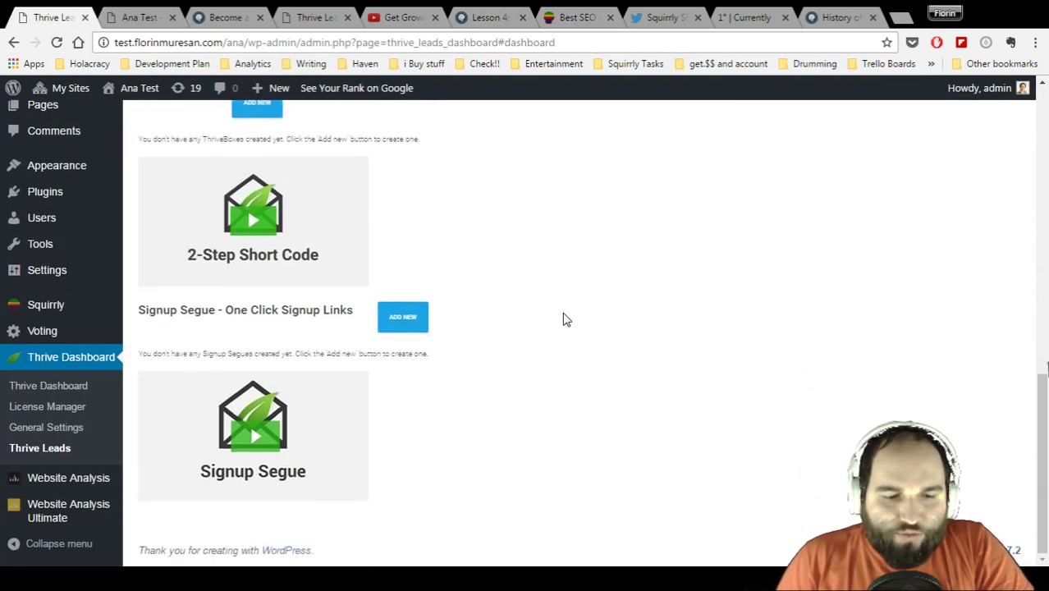
scroll(564, 318, up, 15)
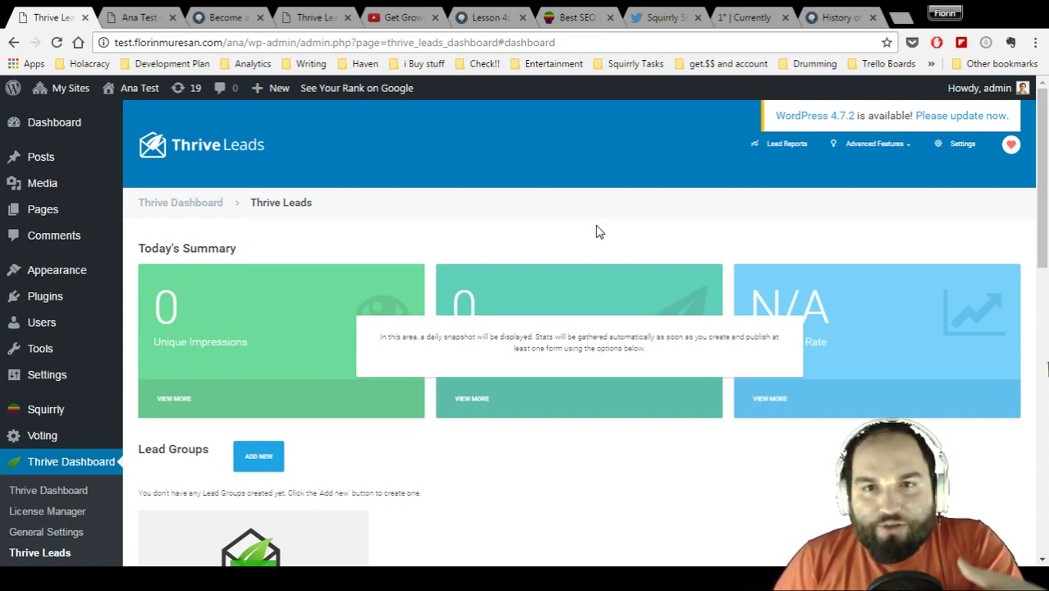
Step: Switch to the Get Growth channel page on YouTube and point out its web address
click(406, 16)
click(386, 42)
click(392, 42)
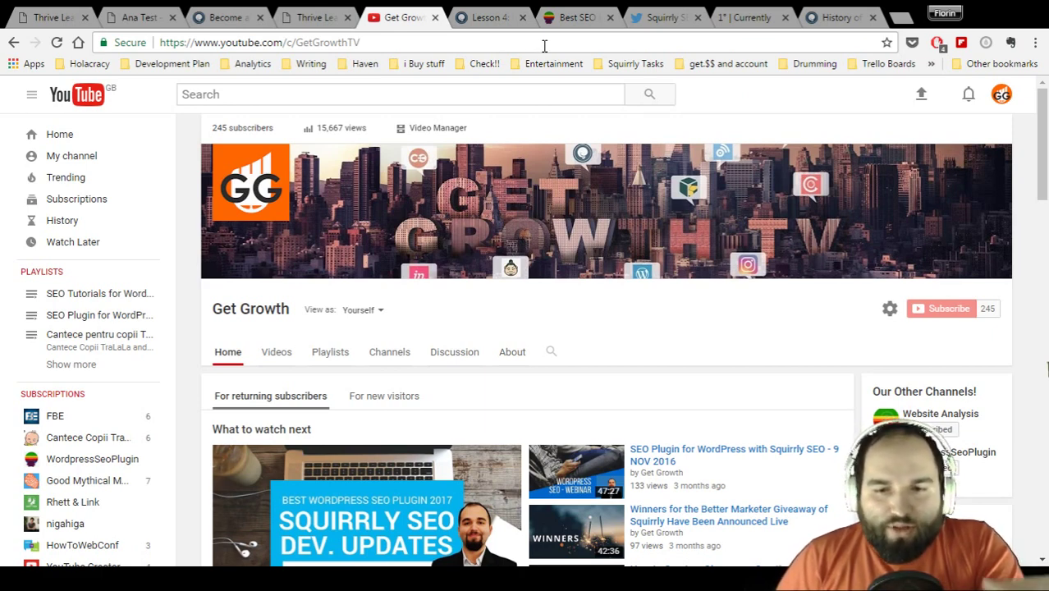
Step: Switch to the Squirrly SEO Twitter feed, view the tweet about posting the link as an after-thought, and close it
click(654, 25)
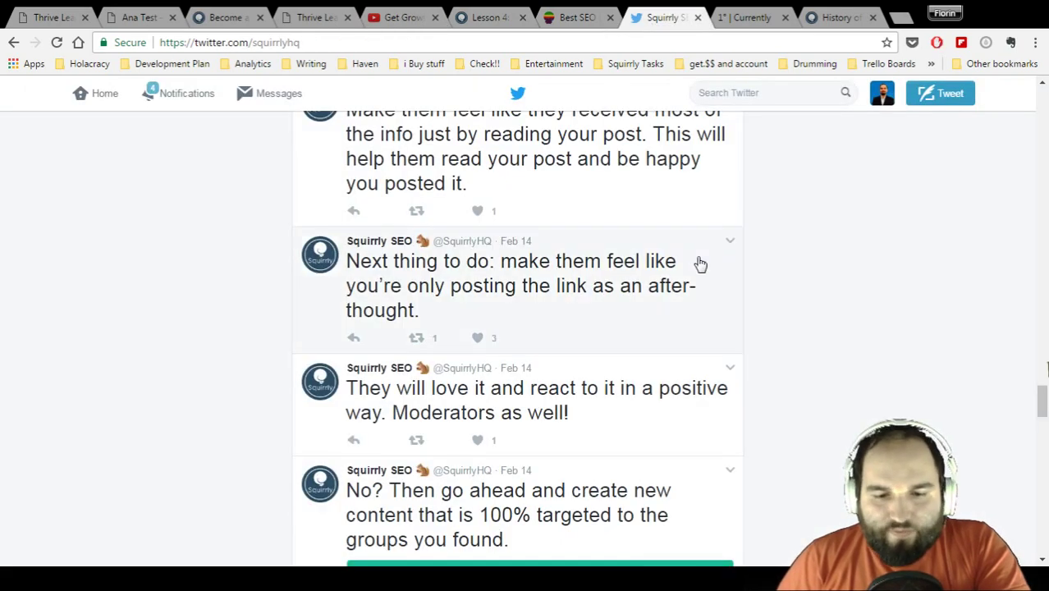
scroll(697, 263, down, 1)
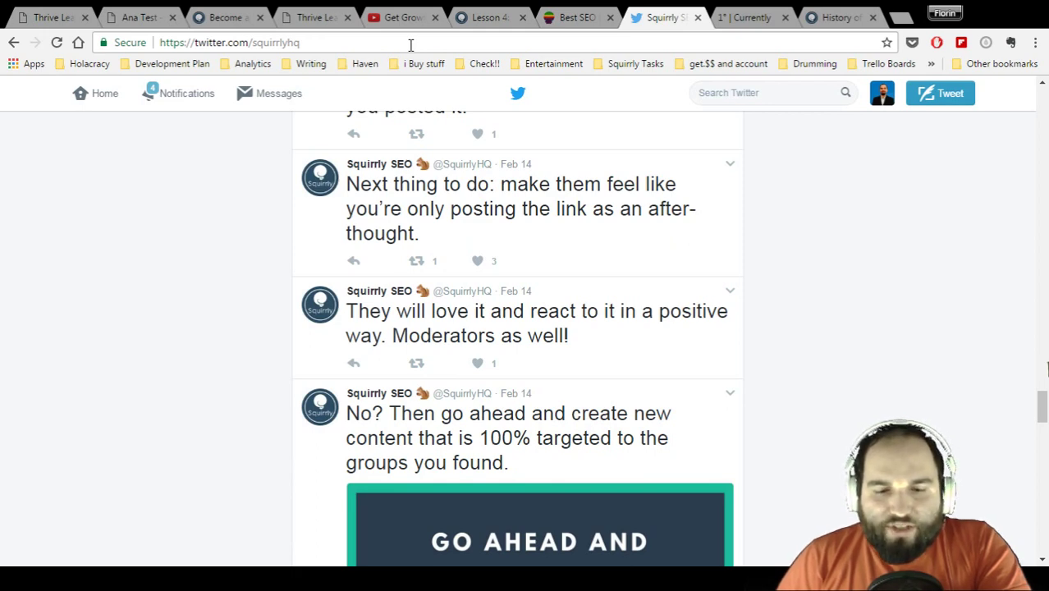
click(630, 247)
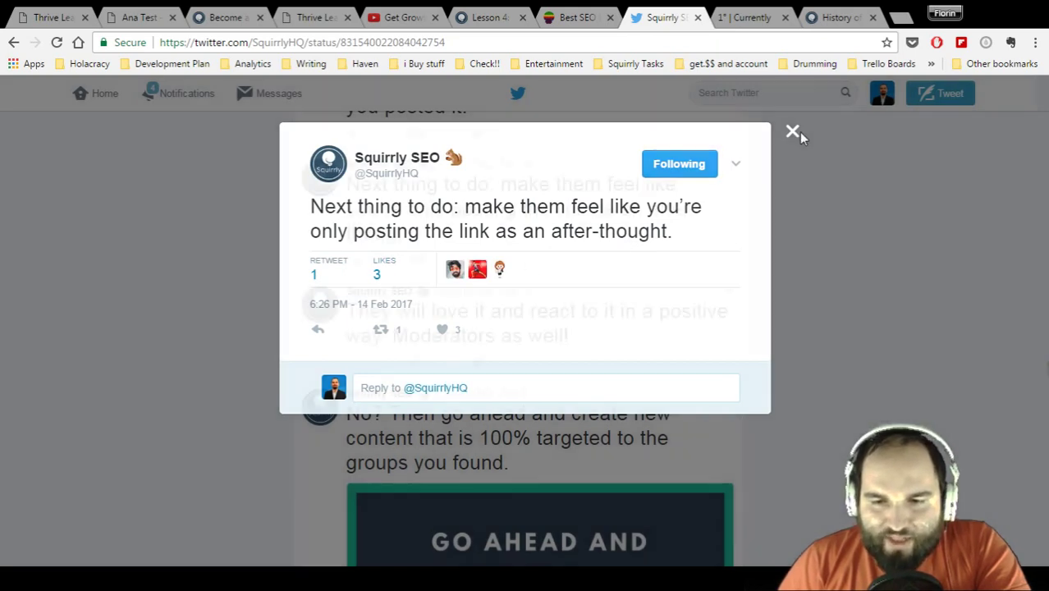
click(793, 132)
Step: Look through Squirrly SEO's older Feb 14 tweets on posting to groups, and return to the Get Growth YouTube channel
scroll(796, 234, down, 4)
scroll(802, 242, down, 7)
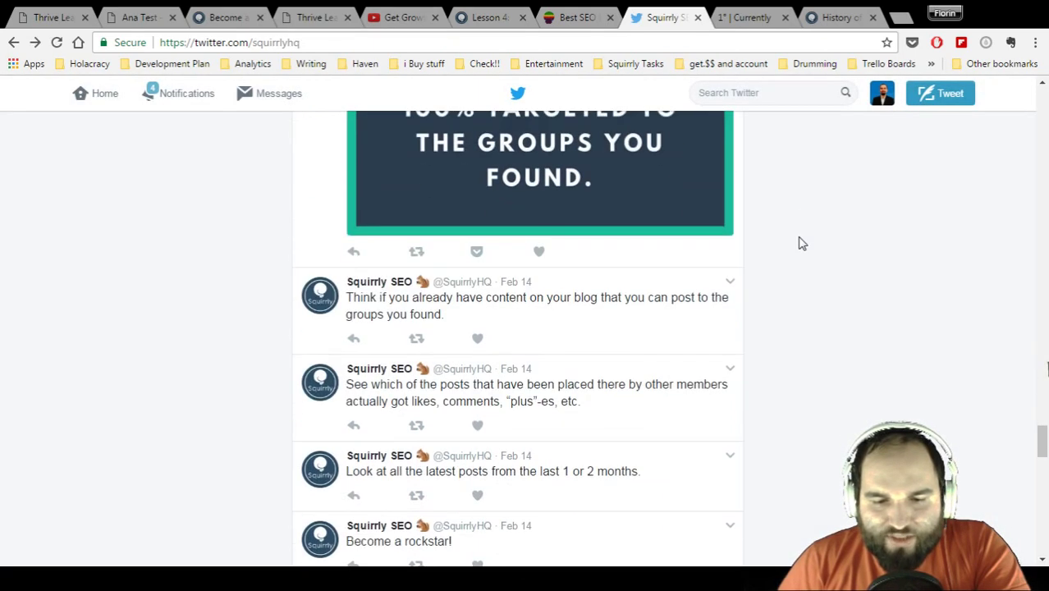
scroll(802, 243, down, 10)
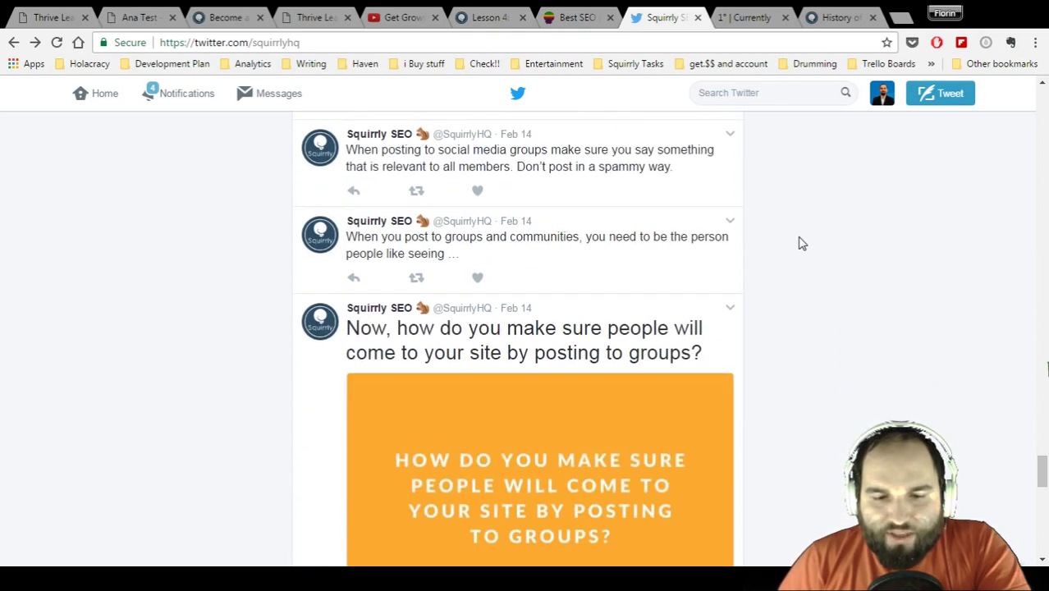
scroll(801, 263, down, 3)
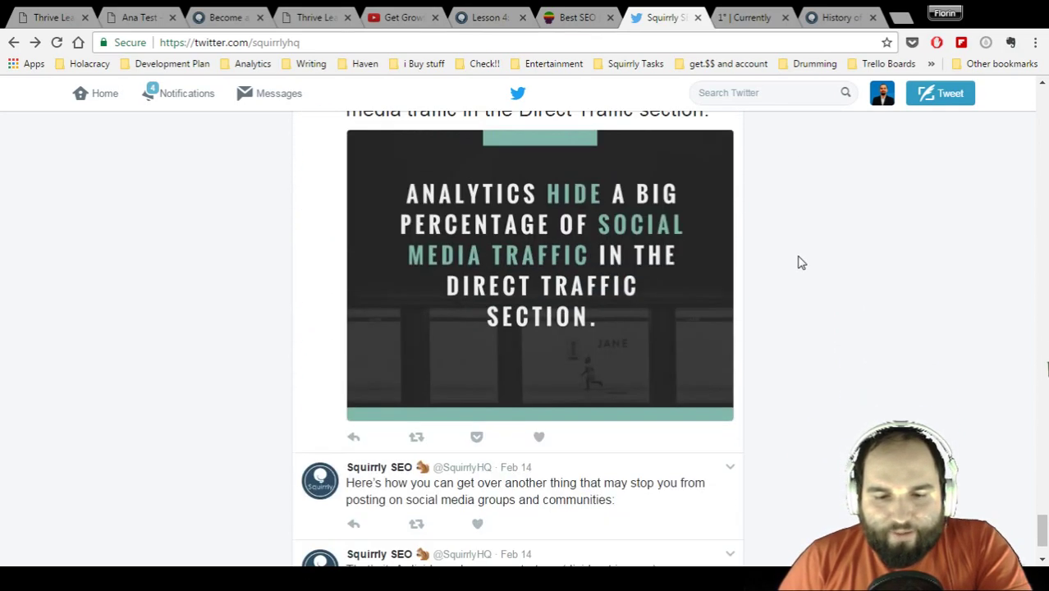
click(392, 18)
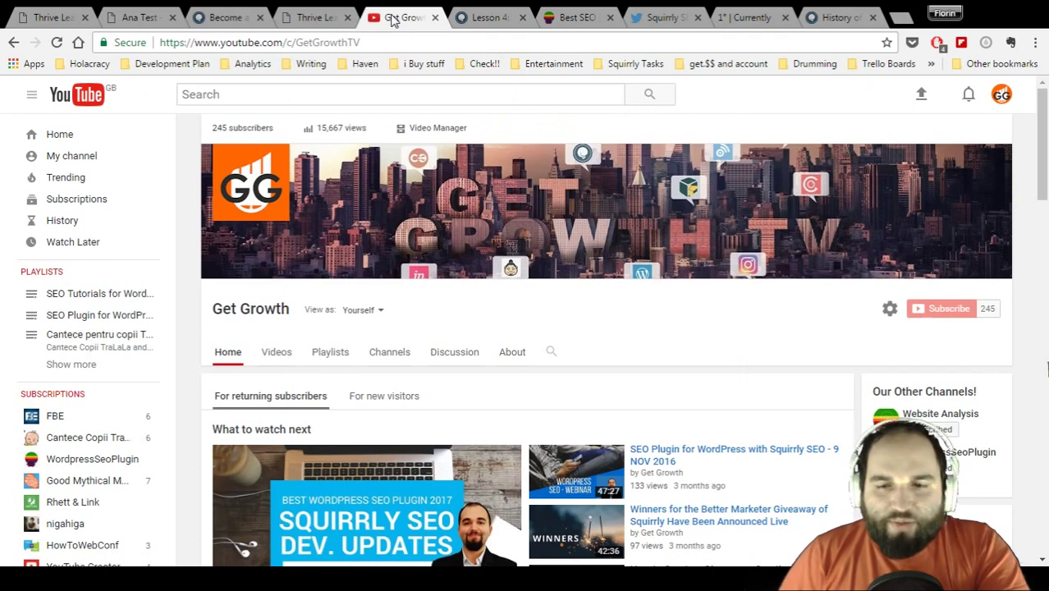